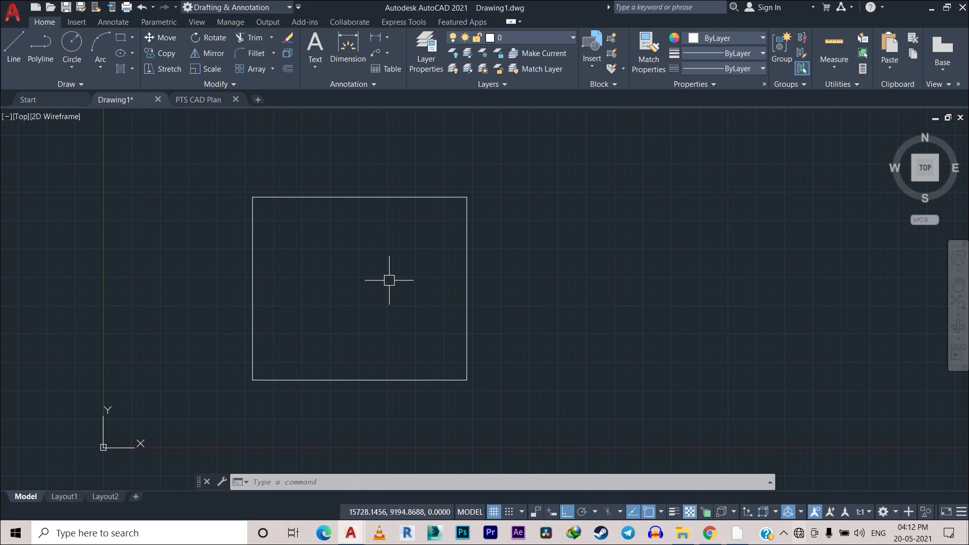
# Start a SUPERHATCH with an image pattern, attaching the snowy city street photo from the Buildings folder with a relative path.
pyautogui.write('su')
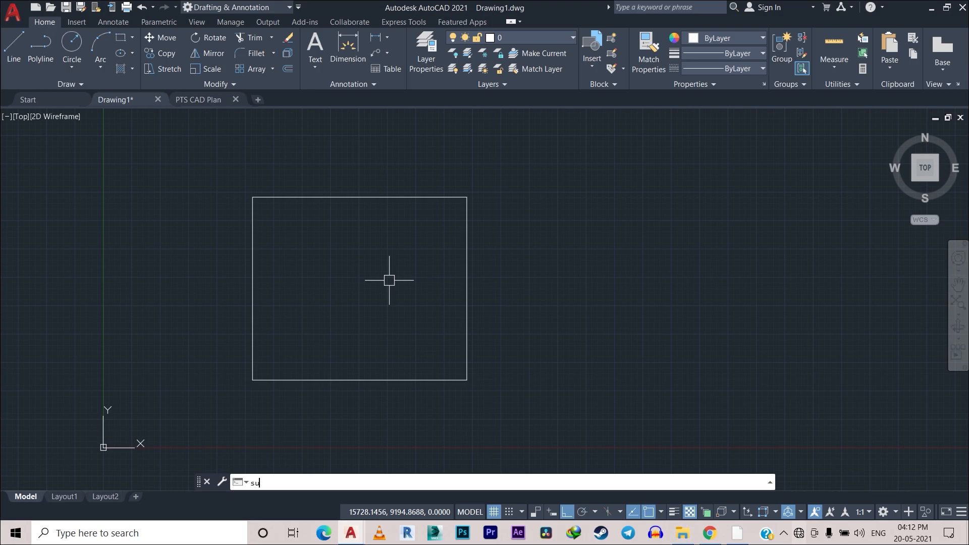
pyautogui.write('per')
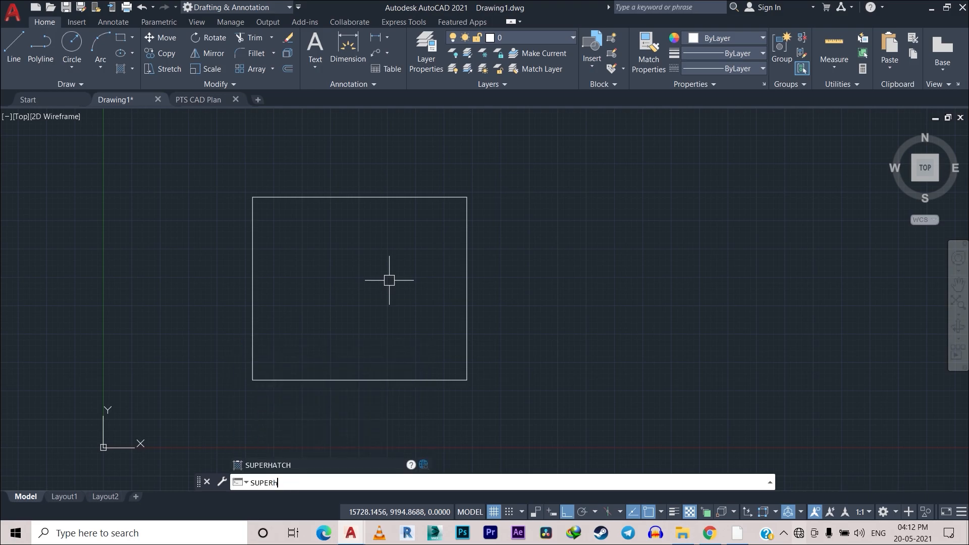
pyautogui.press('Return')
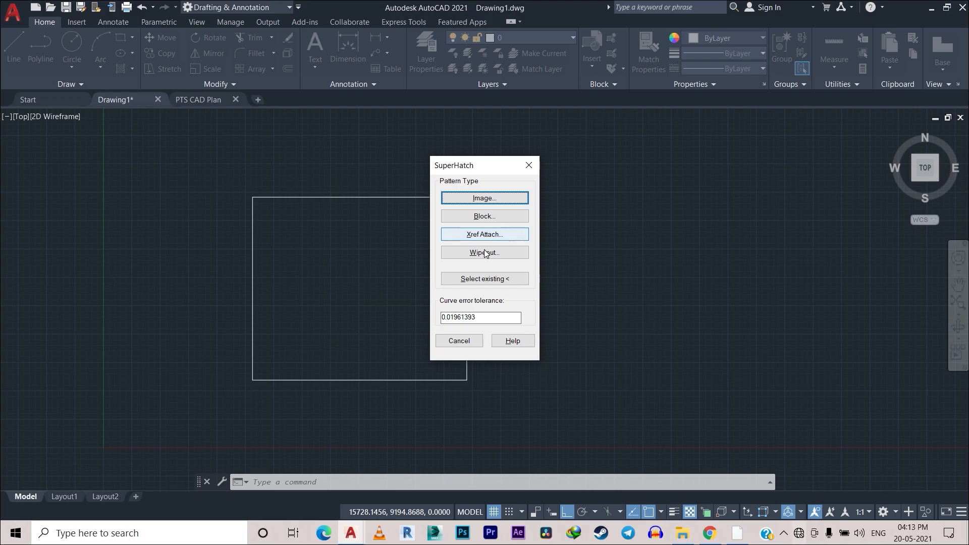
pyautogui.click(494, 199)
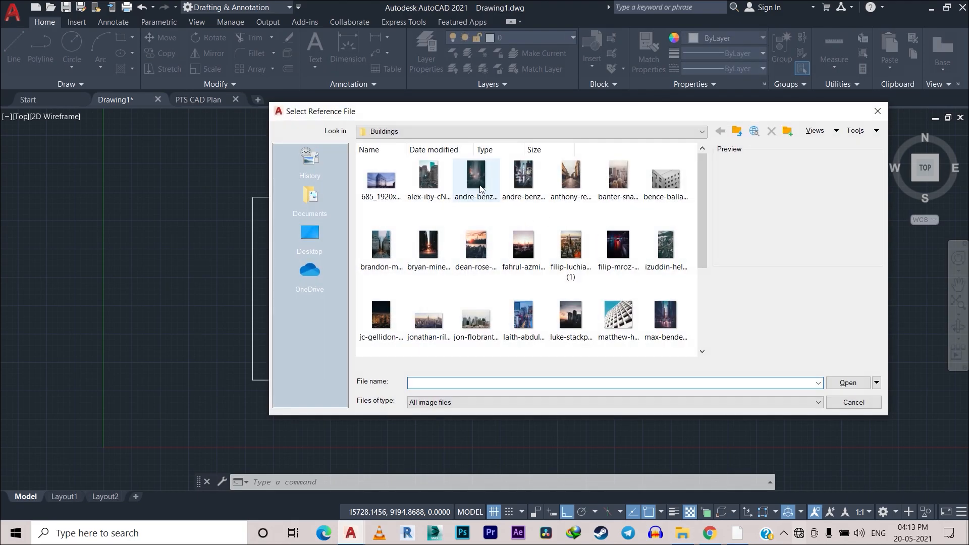
pyautogui.scroll(-1, 578, 267)
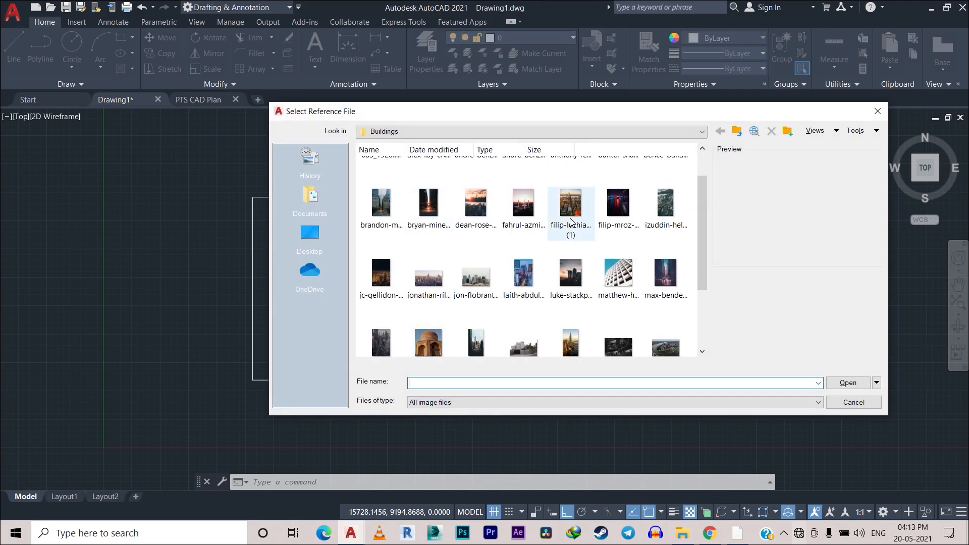
pyautogui.scroll(1, 399, 222)
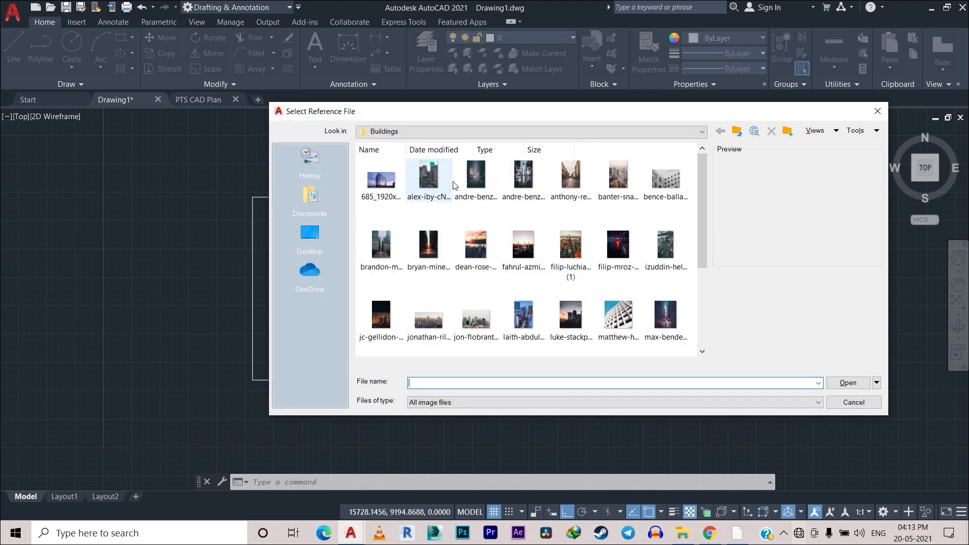
pyautogui.click(495, 176)
pyautogui.click(848, 382)
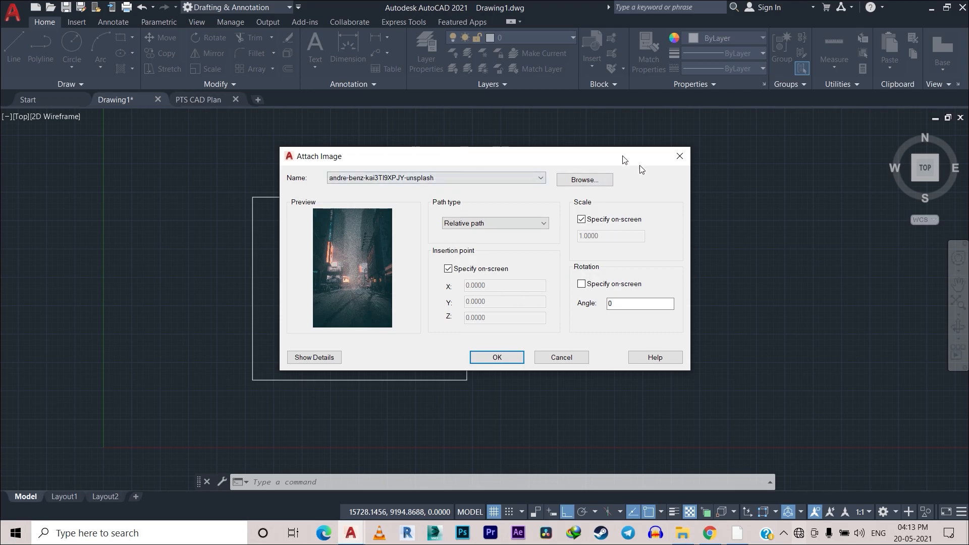
pyautogui.click(500, 357)
# Place the image inside the square near its lower-left corner, scaled to about a third of the square's width, and accept the placement.
pyautogui.scroll(4, 298, 351)
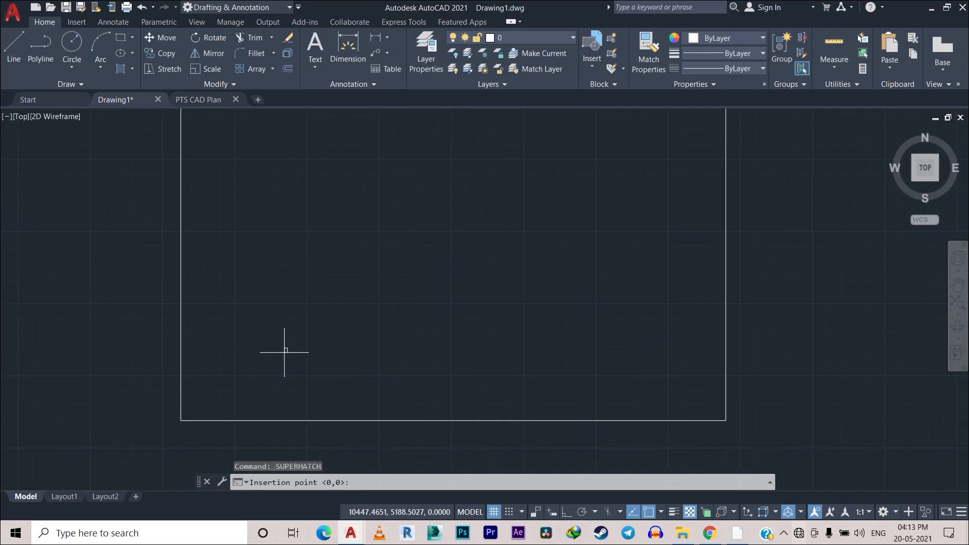
pyautogui.click(279, 337)
pyautogui.scroll(-4, 313, 325)
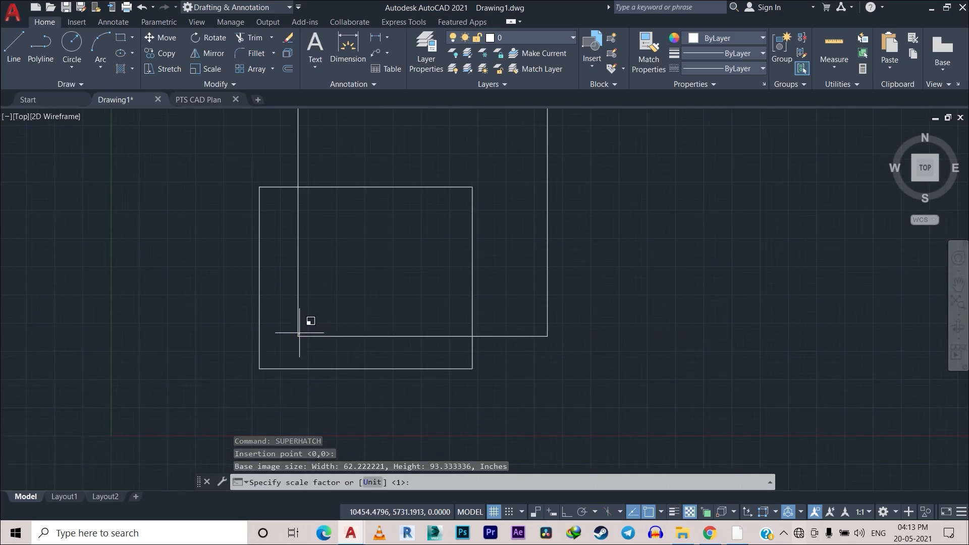
pyautogui.scroll(4, 297, 333)
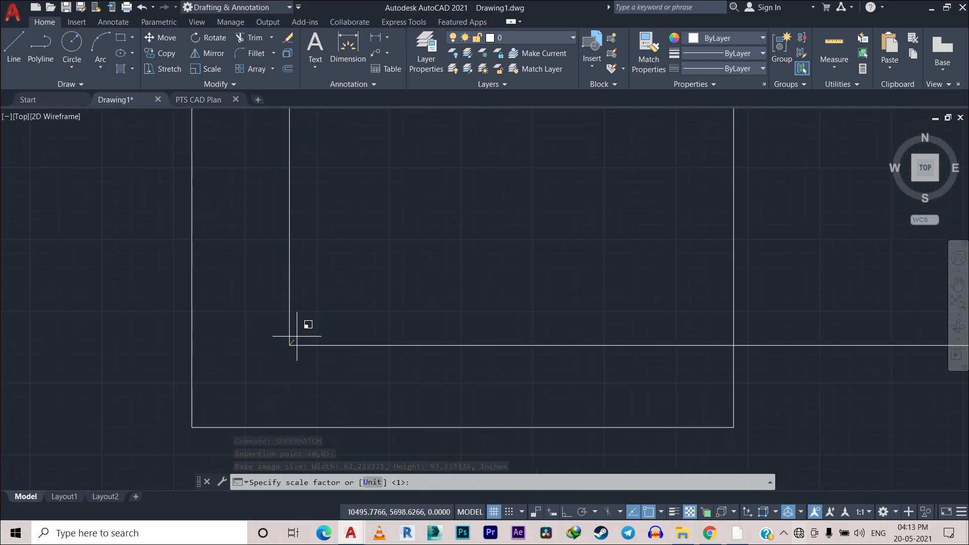
pyautogui.scroll(3, 291, 343)
pyautogui.scroll(-3, 289, 345)
pyautogui.scroll(2, 288, 343)
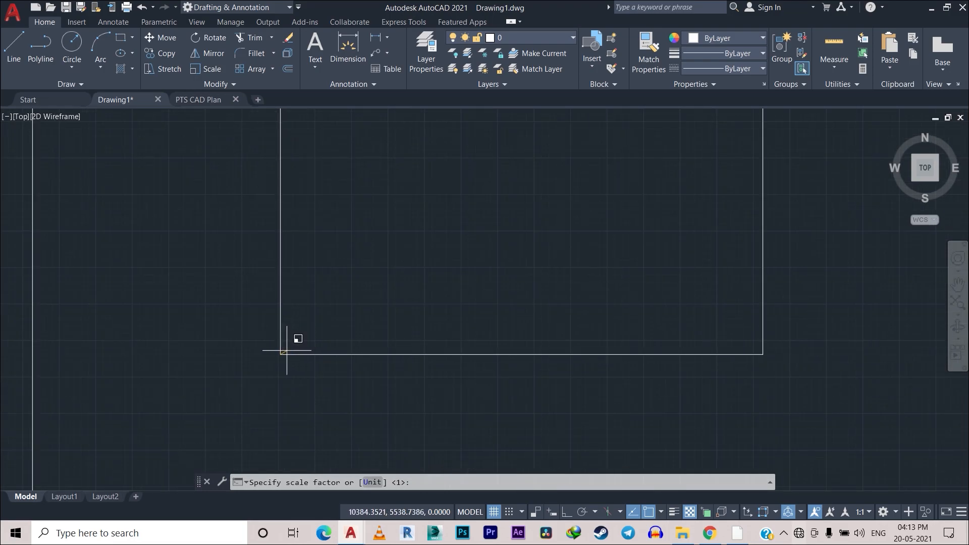
pyautogui.scroll(-4, 286, 348)
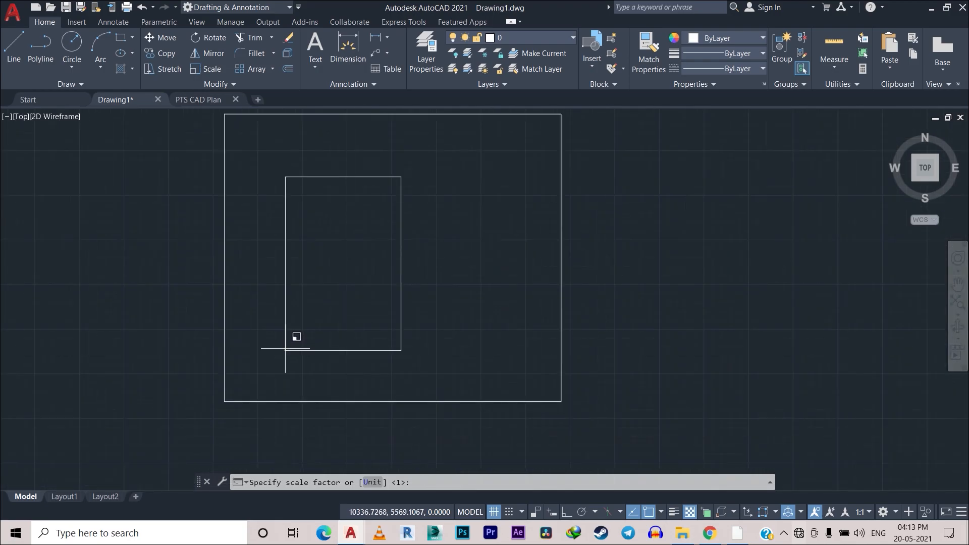
pyautogui.press('Return')
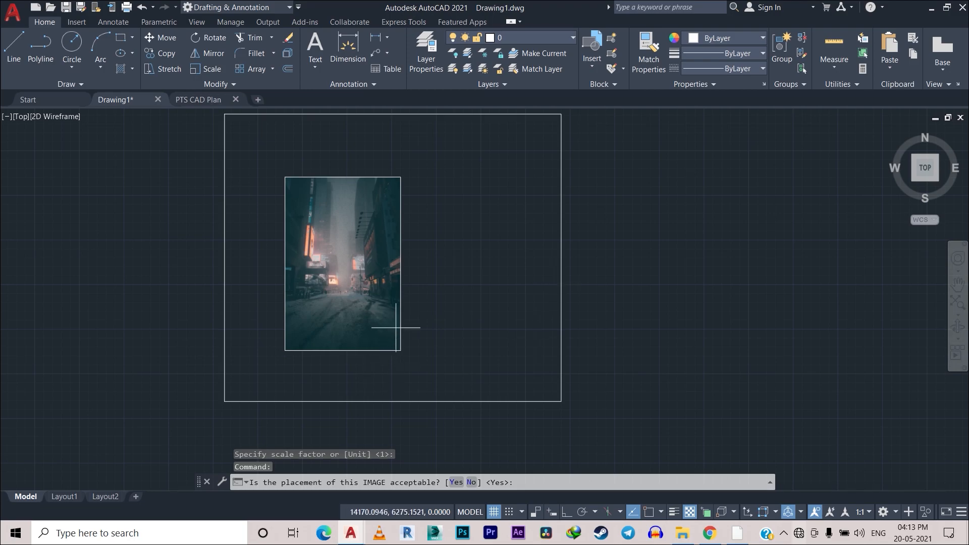
pyautogui.press('Return')
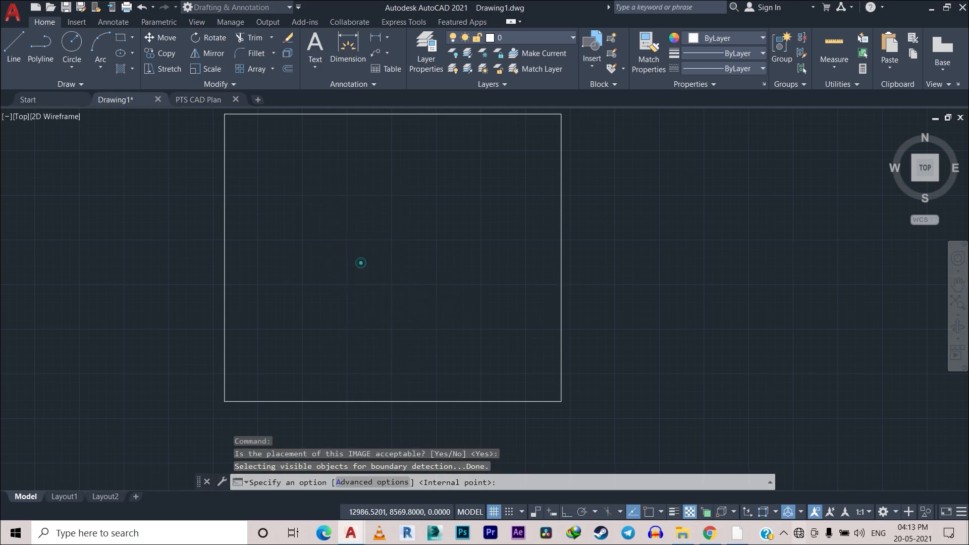
# Fill the square with the image pattern by specifying an internal point and finishing the SUPERHATCH.
pyautogui.click(359, 263)
pyautogui.press('Return')
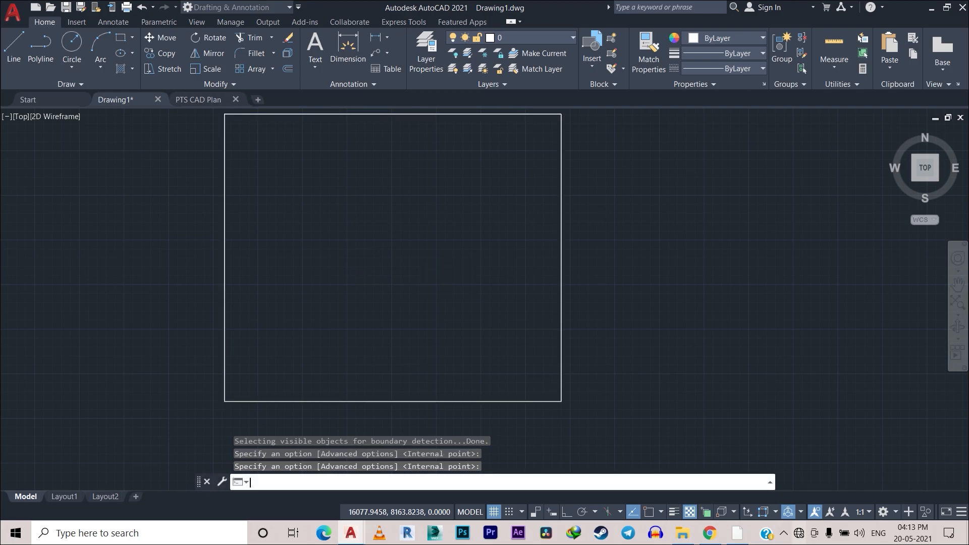
pyautogui.scroll(-2, 390, 267)
pyautogui.scroll(2, 384, 275)
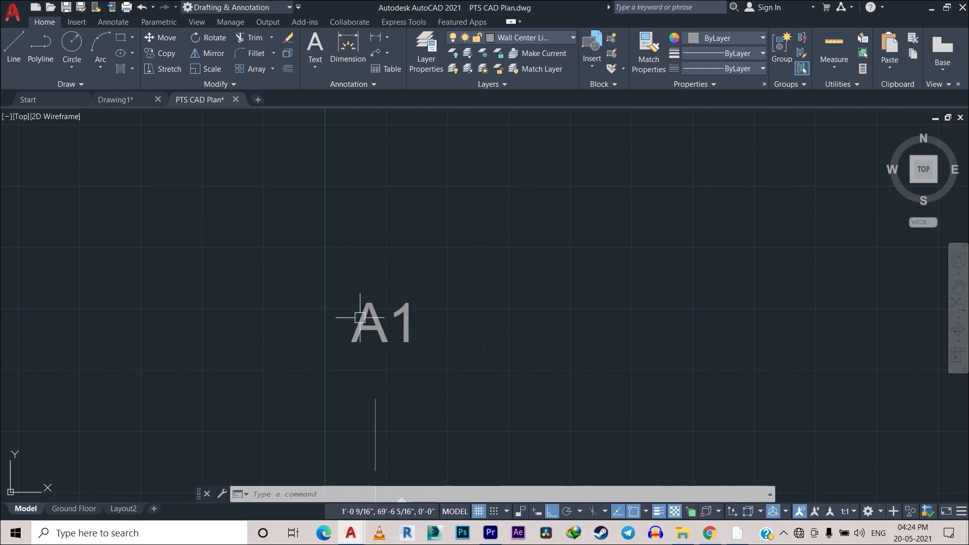
# Examine the PTS CAD Plan floor plan and its A1 grid label above the upper-left wall corner.
pyautogui.scroll(-3, 357, 328)
pyautogui.scroll(-2, 432, 320)
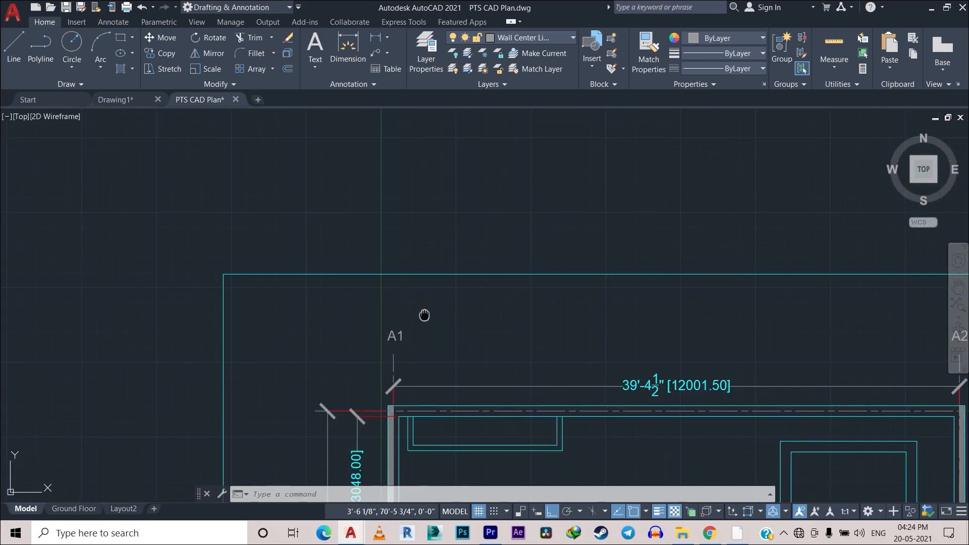
pyautogui.scroll(-4, 493, 281)
pyautogui.moveTo(567, 244); pyautogui.dragTo(559, 354, button='middle')
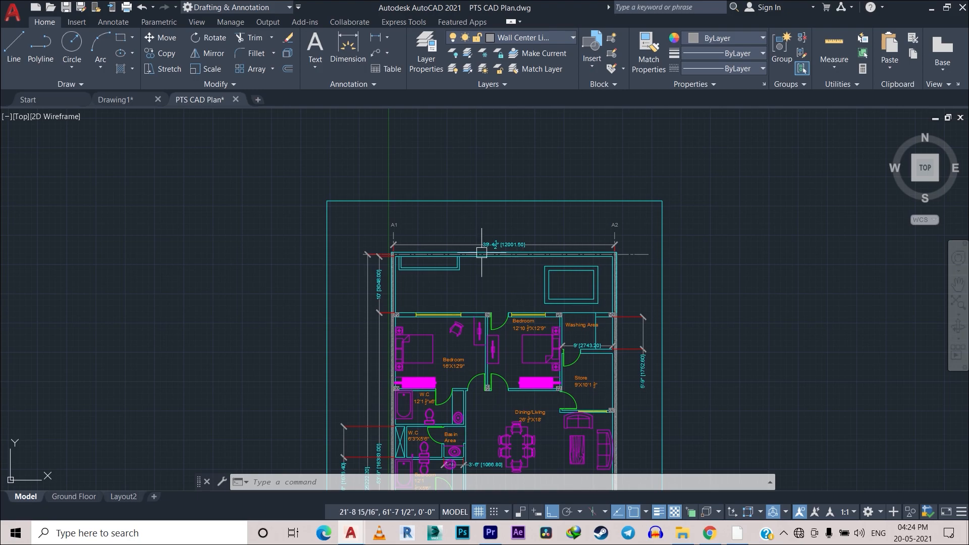
pyautogui.scroll(8, 411, 245)
pyautogui.scroll(1, 353, 274)
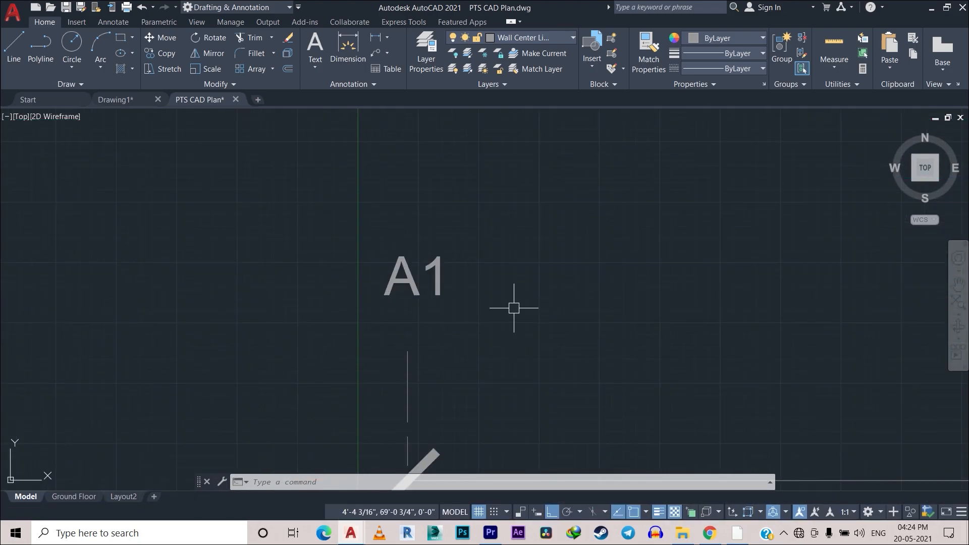
pyautogui.scroll(3, 389, 256)
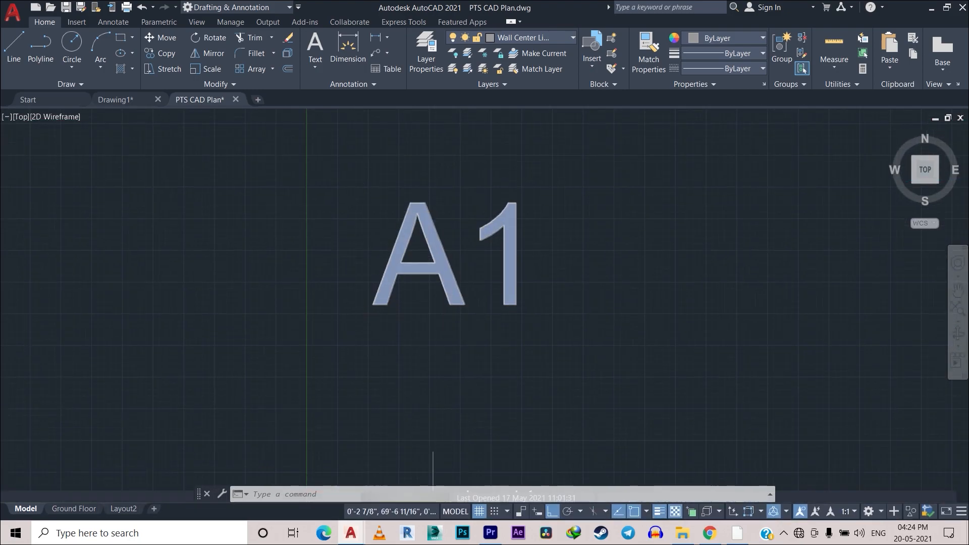
pyautogui.scroll(-5, 525, 259)
pyautogui.moveTo(526, 259); pyautogui.dragTo(455, 312, button='middle')
pyautogui.scroll(4, 455, 318)
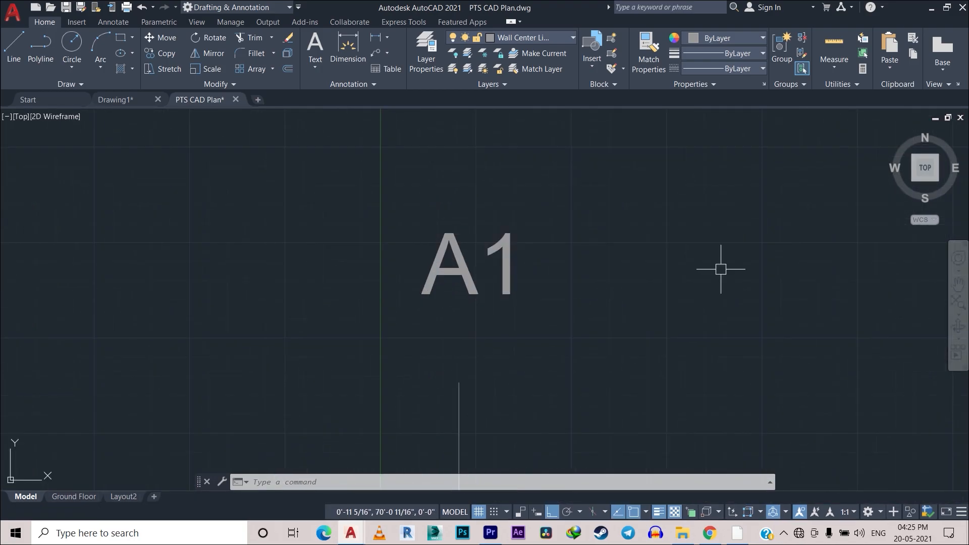
pyautogui.write('c')
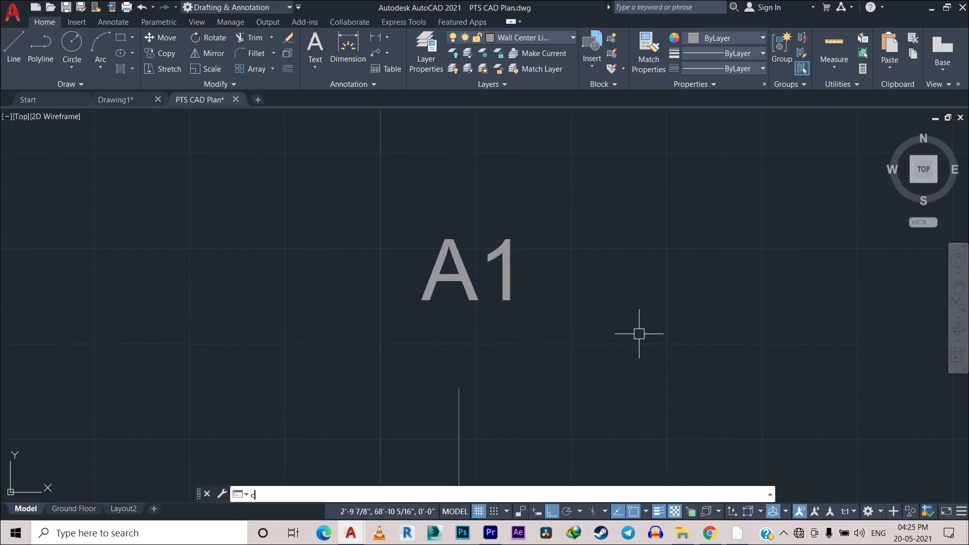
pyautogui.press('Return')
pyautogui.click(463, 269)
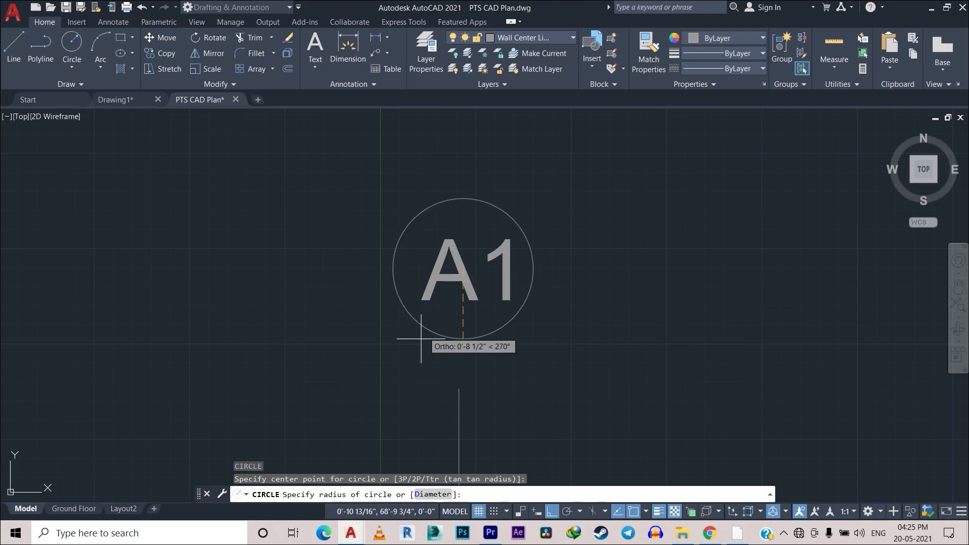
pyautogui.press('Escape')
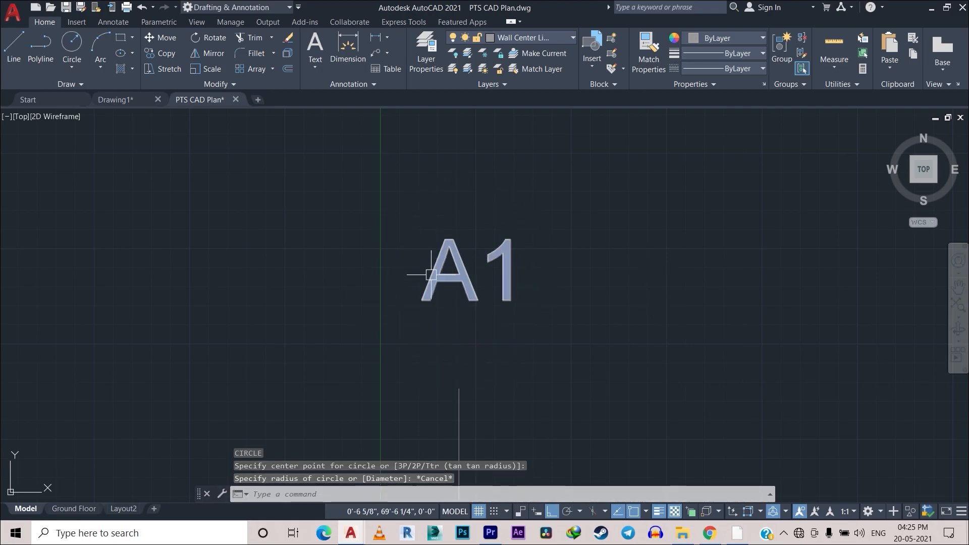
# Enclose the A1 label with TCIRCLE, using the 0.3500 distance offset factor, the Circles shape and Constant size.
pyautogui.scroll(-2, 510, 346)
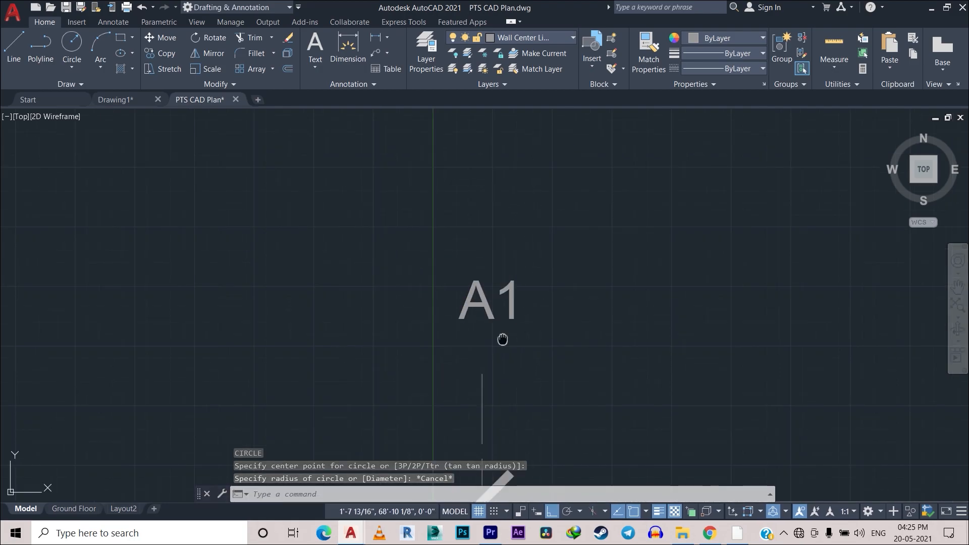
pyautogui.scroll(2, 468, 343)
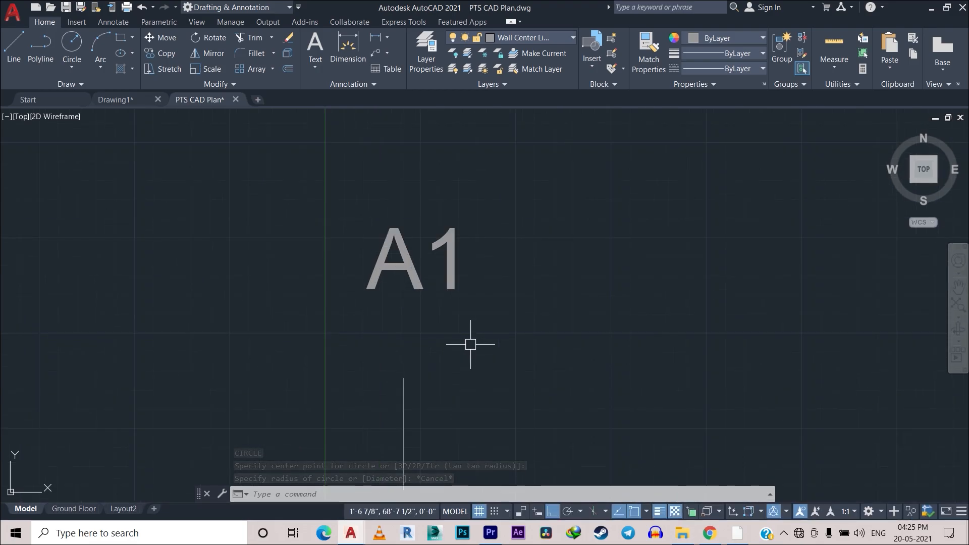
pyautogui.write('t')
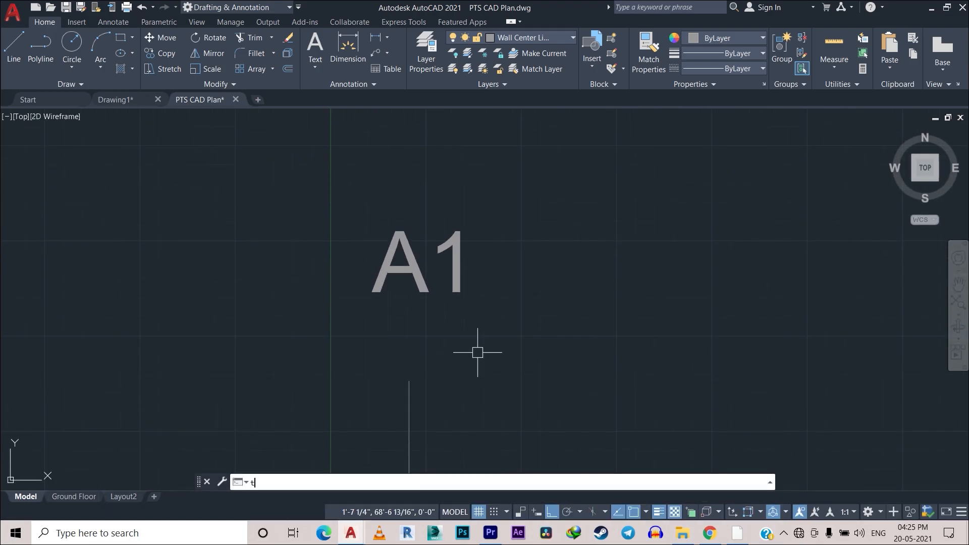
pyautogui.write('ci')
pyautogui.press('Return')
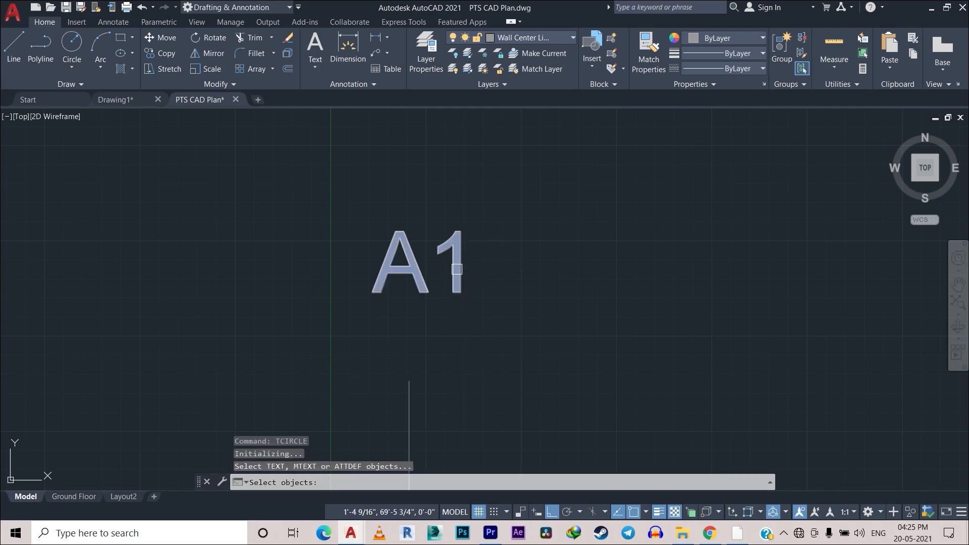
pyautogui.click(460, 287)
pyautogui.press('Return')
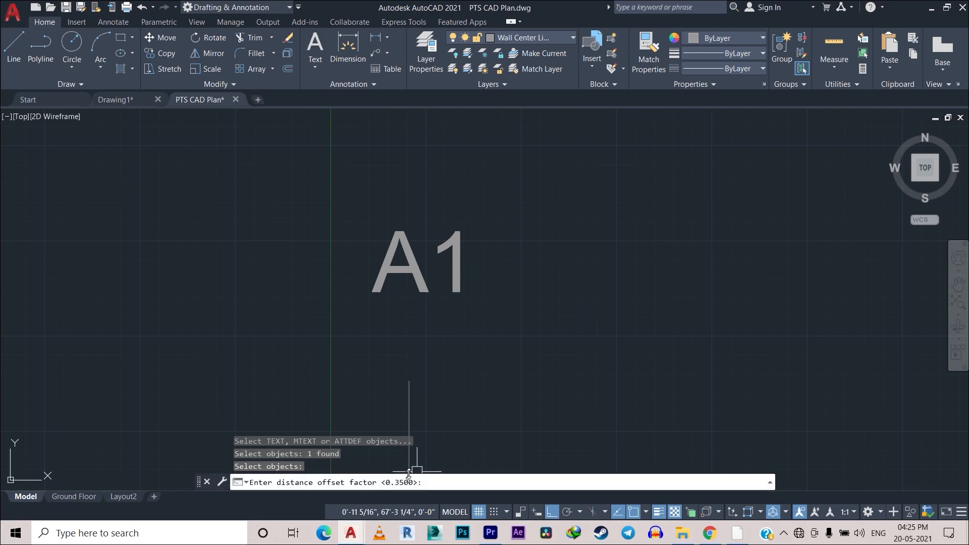
pyautogui.press('Return')
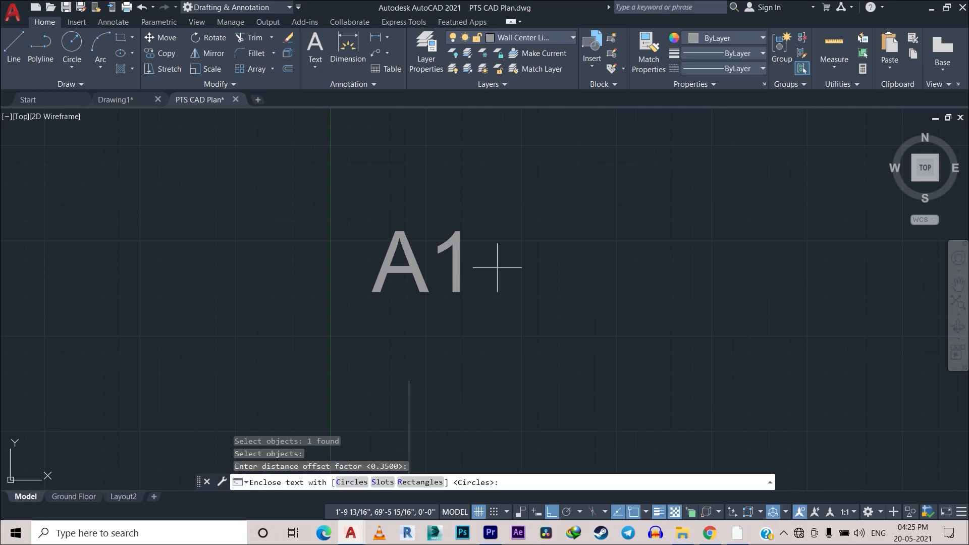
pyautogui.click(352, 483)
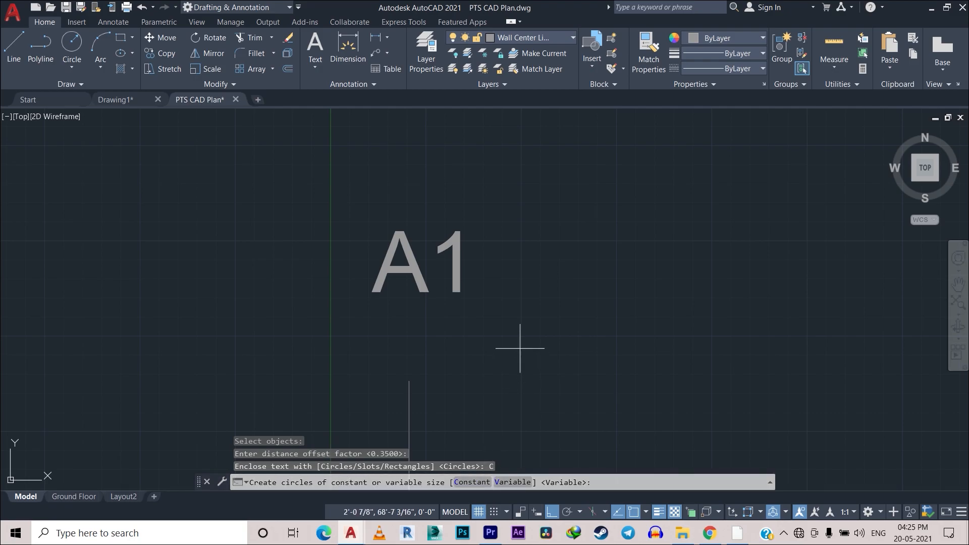
pyautogui.click(472, 483)
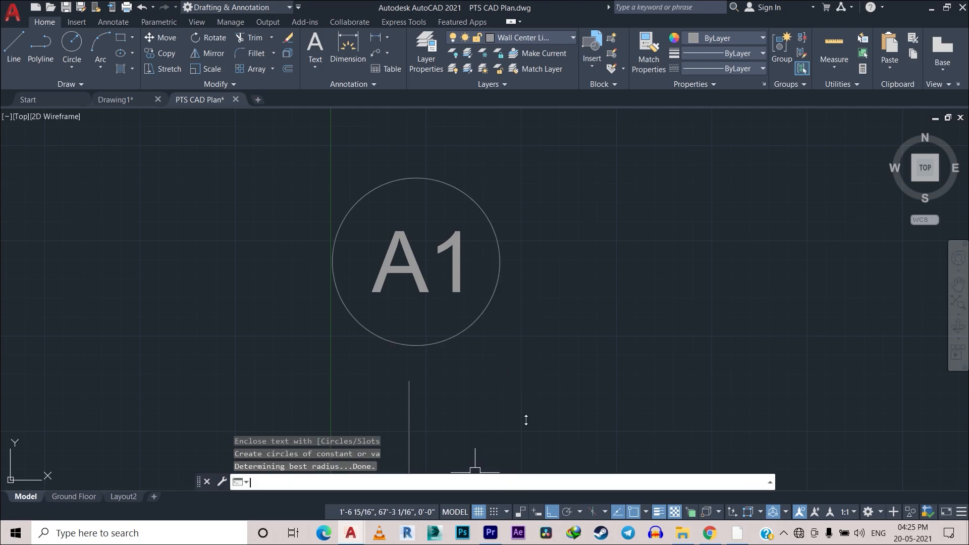
# Move the A1 label with its circle from the circle's bottom quadrant onto the upper end of the grid line.
pyautogui.click(565, 346)
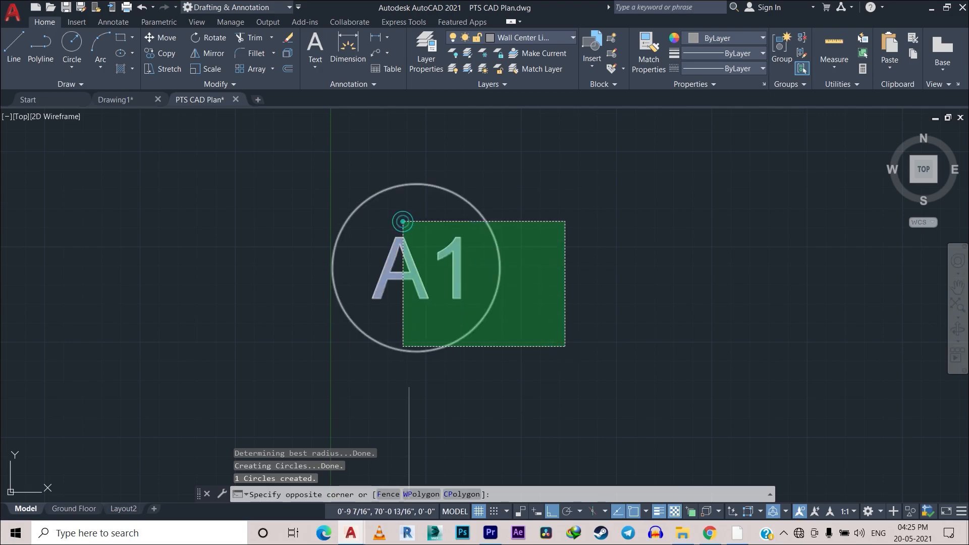
pyautogui.click(401, 220)
pyautogui.write('m')
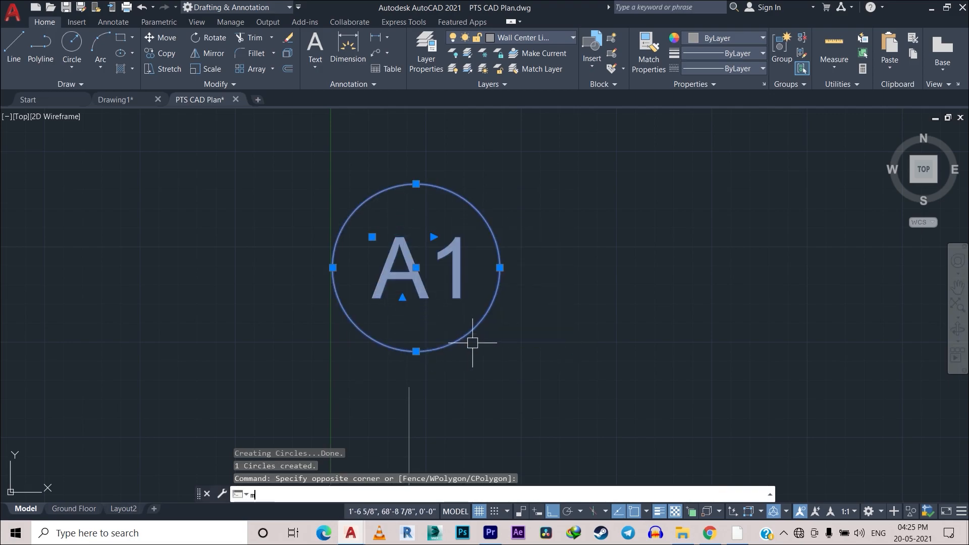
pyautogui.press('Return')
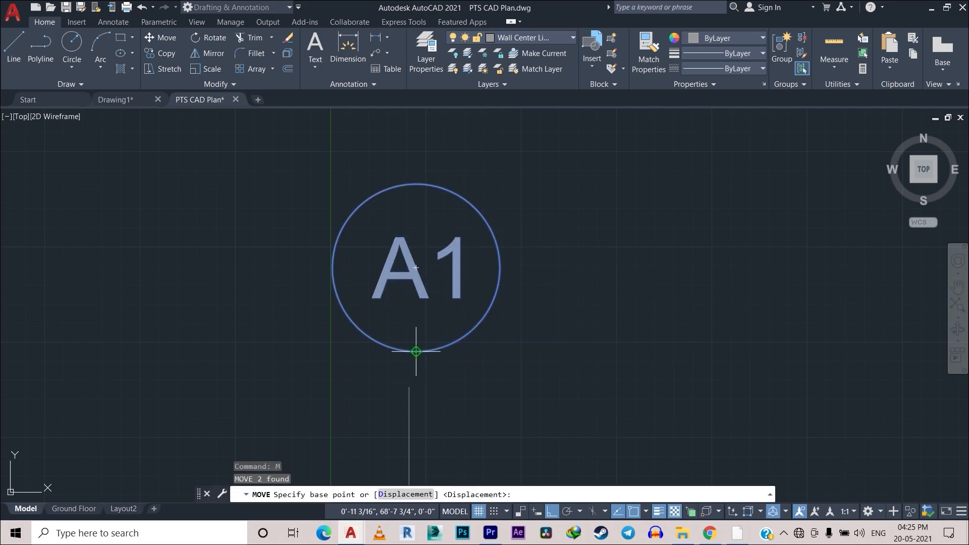
pyautogui.click(416, 351)
pyautogui.click(409, 387)
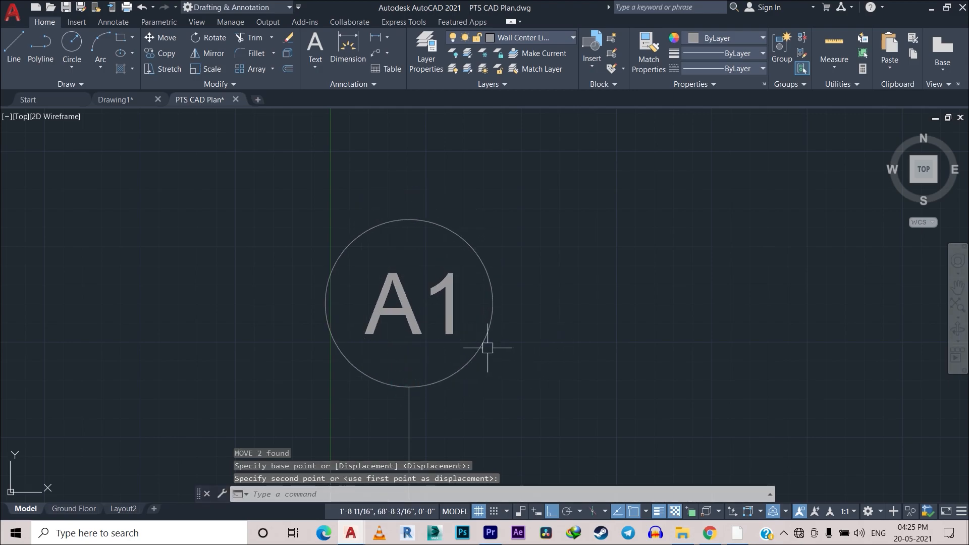
pyautogui.press('Escape')
# Examine the circled A1 grid label on its grid line and the plain A2 label at the opposite wall corner.
pyautogui.scroll(-5, 432, 325)
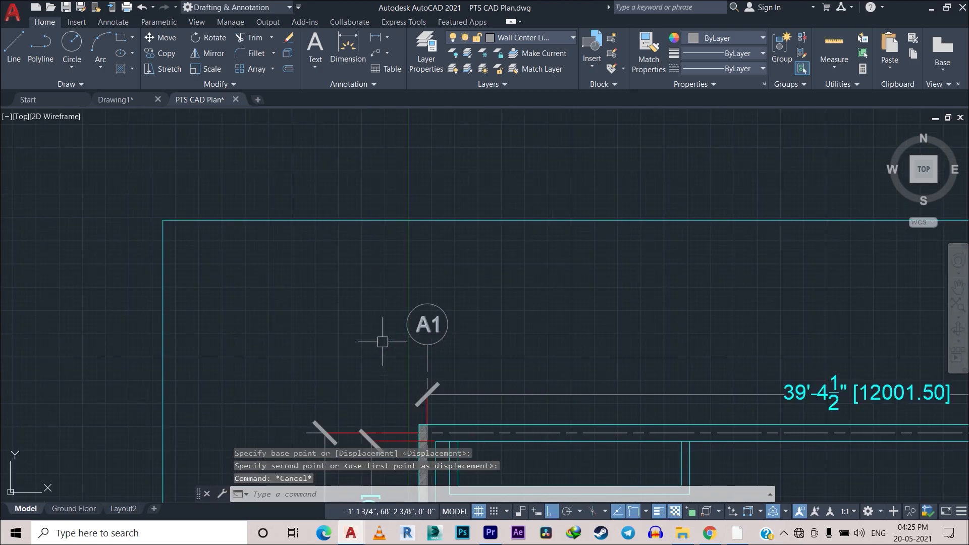
pyautogui.scroll(5, 414, 321)
pyautogui.scroll(-5, 449, 333)
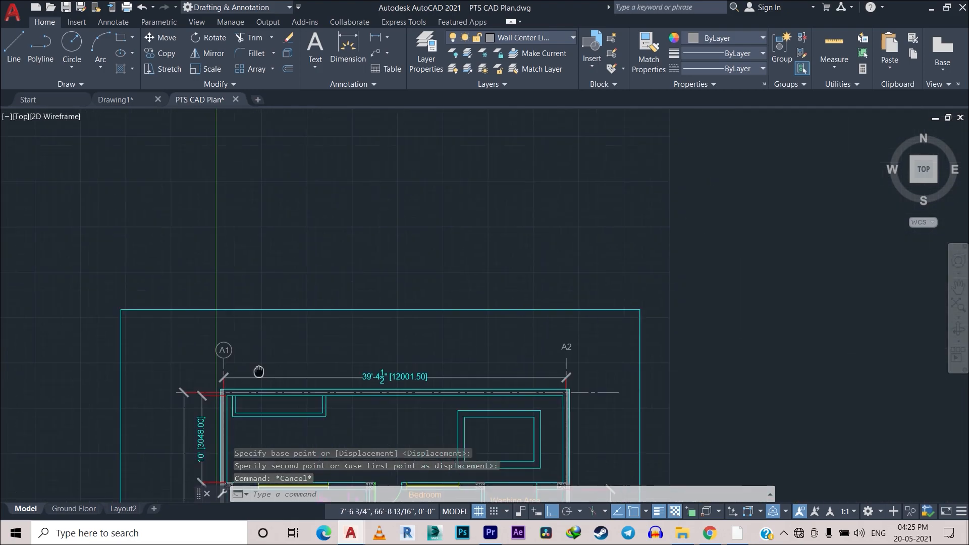
pyautogui.scroll(4, 522, 336)
pyautogui.scroll(3, 521, 336)
pyautogui.scroll(-6, 506, 346)
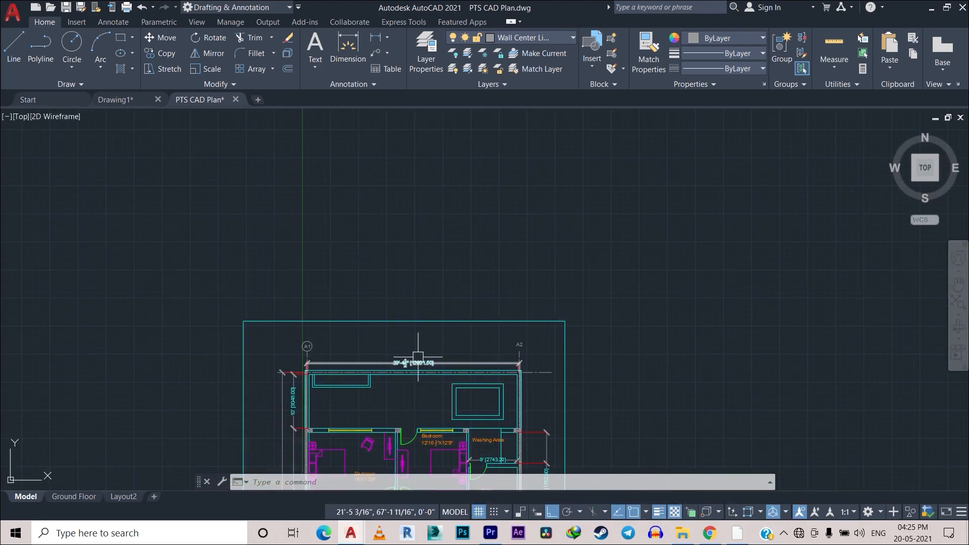
pyautogui.scroll(2, 418, 356)
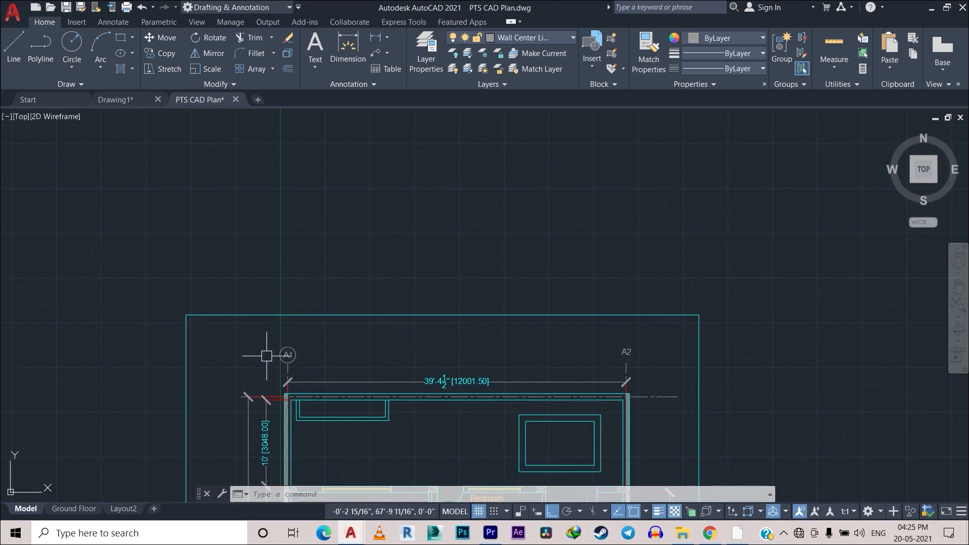
pyautogui.scroll(4, 295, 378)
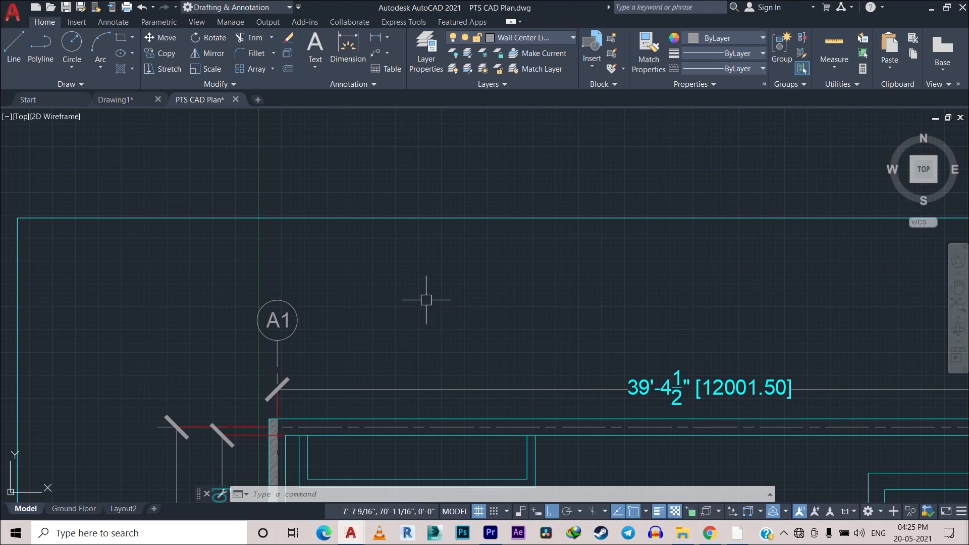
pyautogui.scroll(-2, 429, 299)
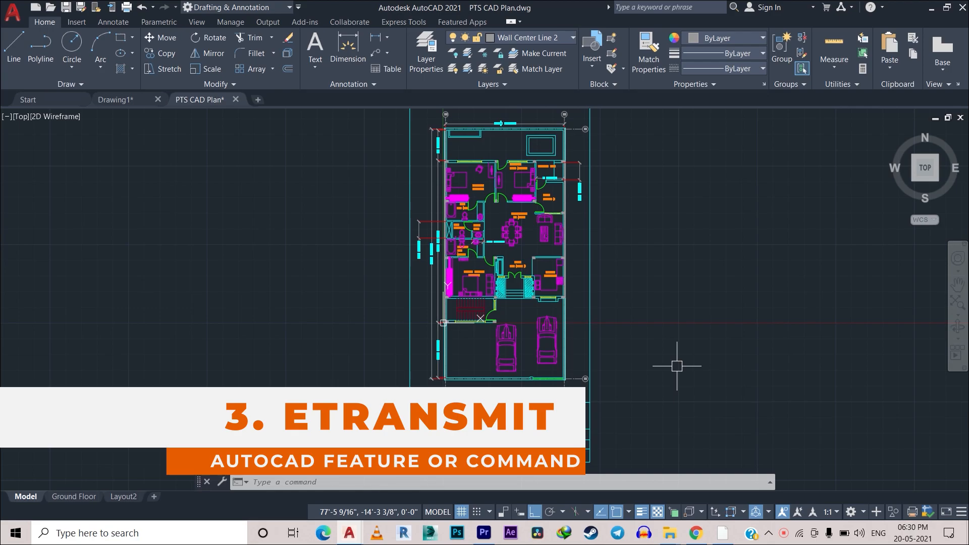
pyautogui.moveTo(670, 326); pyautogui.dragTo(678, 343, button='middle')
pyautogui.scroll(2, 670, 339)
pyautogui.scroll(-2, 670, 338)
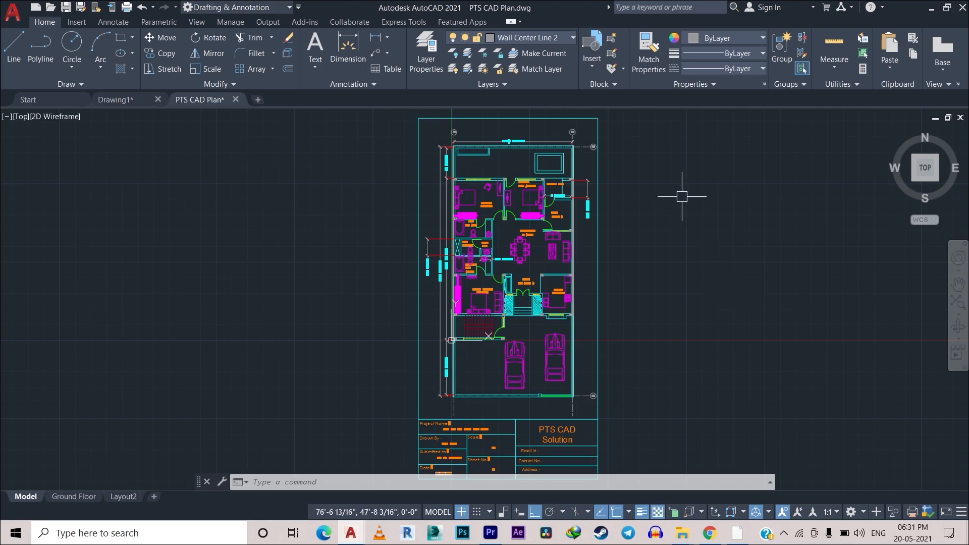
pyautogui.scroll(-3, 681, 197)
pyautogui.scroll(3, 655, 277)
pyautogui.moveTo(651, 272); pyautogui.dragTo(645, 268, button='middle')
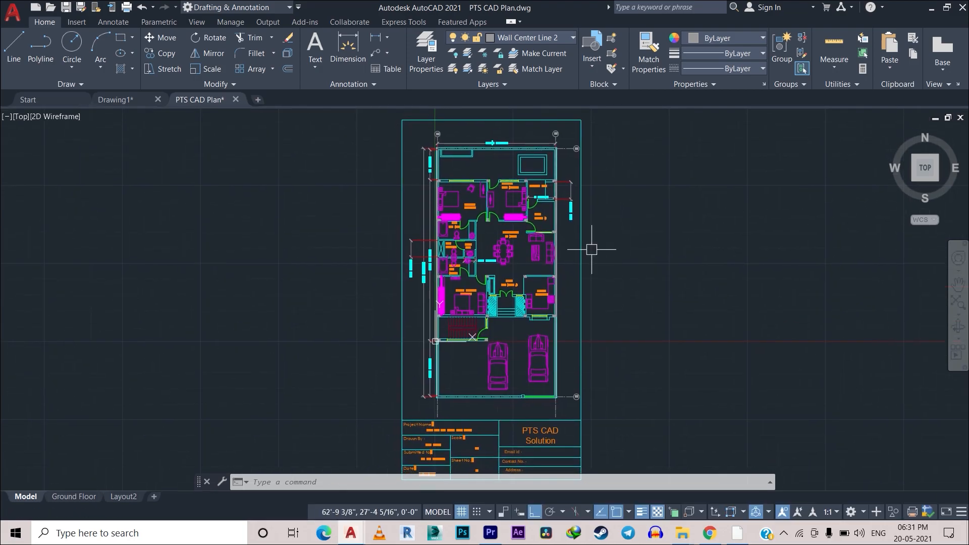
pyautogui.scroll(-2, 680, 335)
pyautogui.moveTo(680, 335); pyautogui.dragTo(592, 333, button='middle')
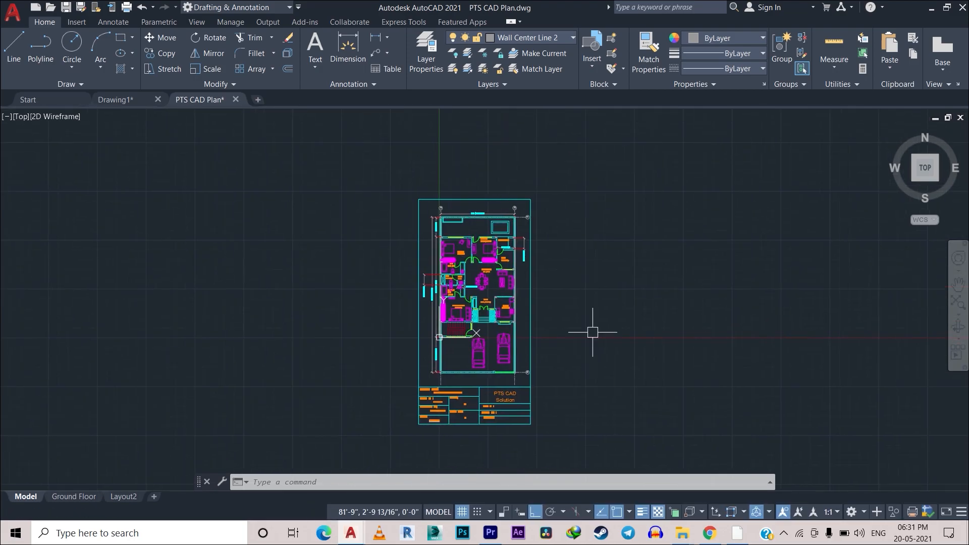
pyautogui.scroll(2, 592, 332)
pyautogui.moveTo(559, 294); pyautogui.dragTo(572, 281, button='middle')
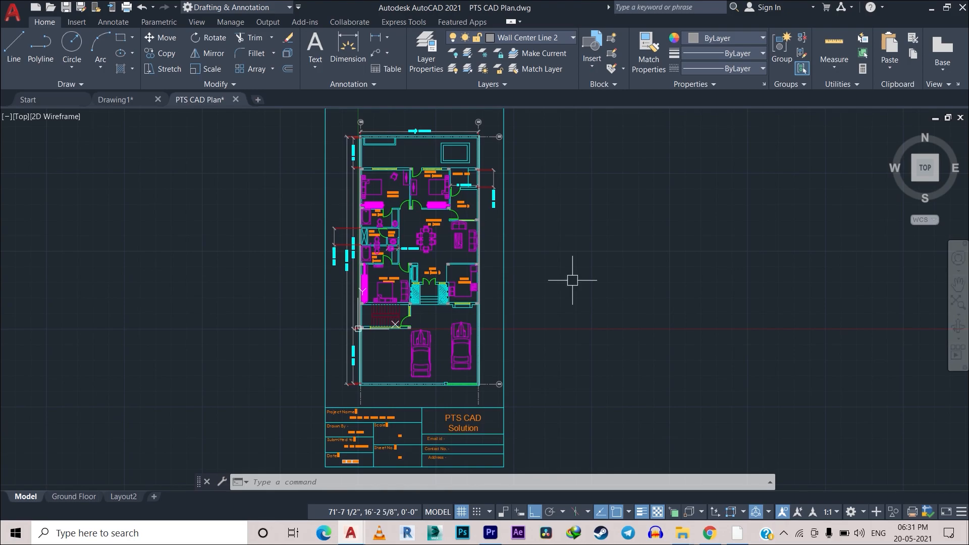
# Start ETRANSMIT for the PTS CAD Plan drawing and save the current drawing before continuing.
pyautogui.write('et')
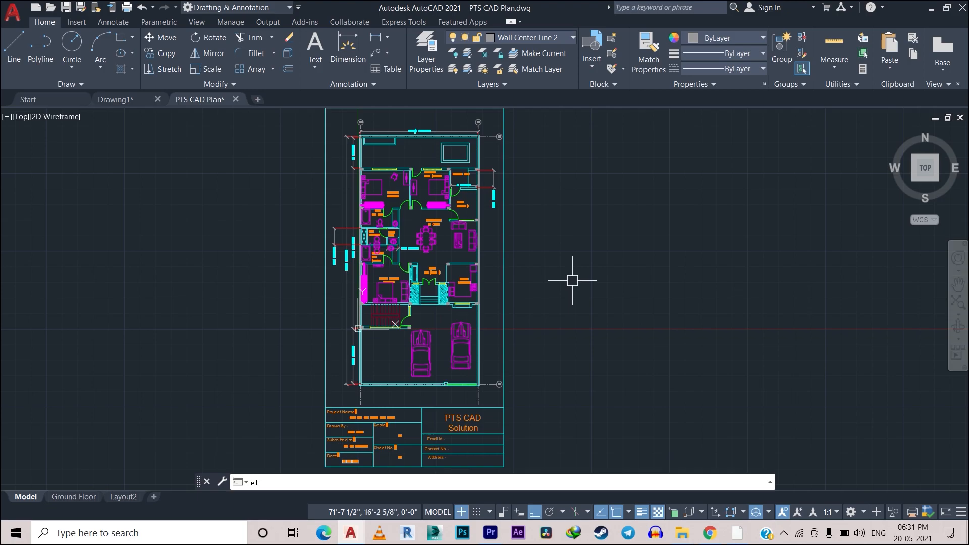
pyautogui.write('ra')
pyautogui.press('Return')
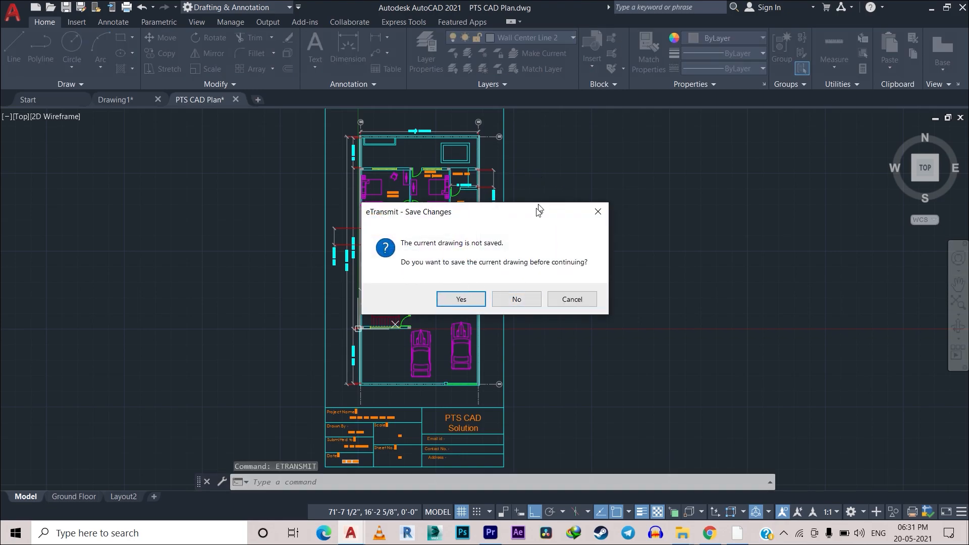
pyautogui.click(464, 300)
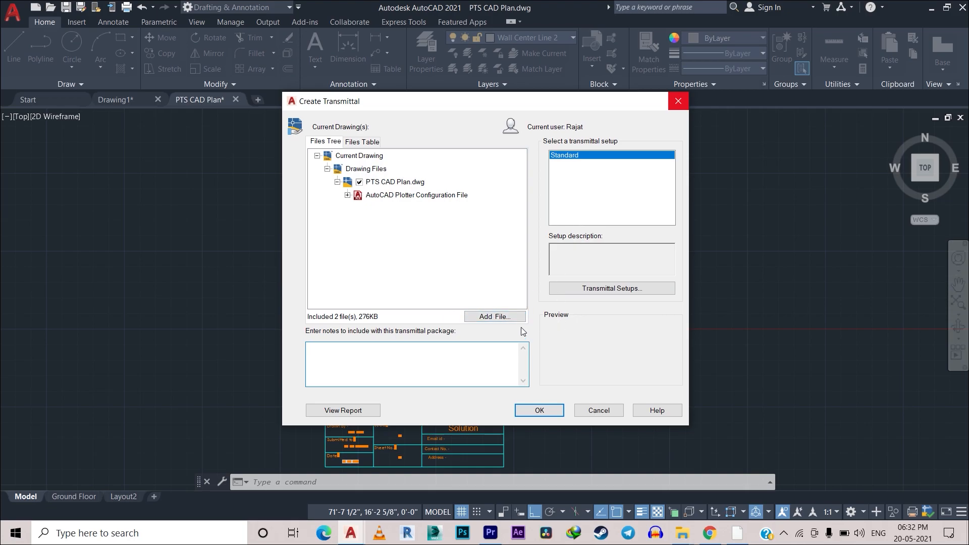
# Add the PTS CAD Plan-Model PDF from the Desktop to the transmittal package.
pyautogui.click(500, 316)
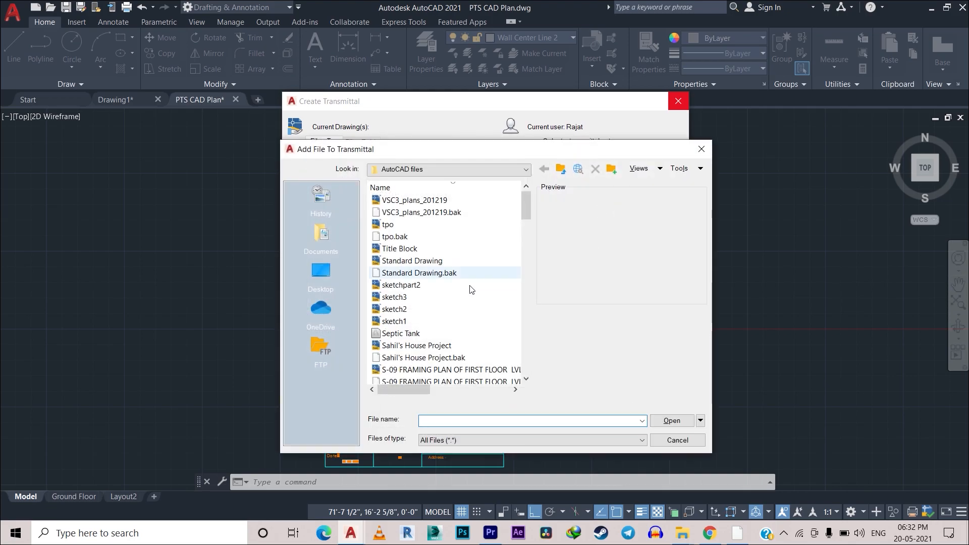
pyautogui.click(321, 272)
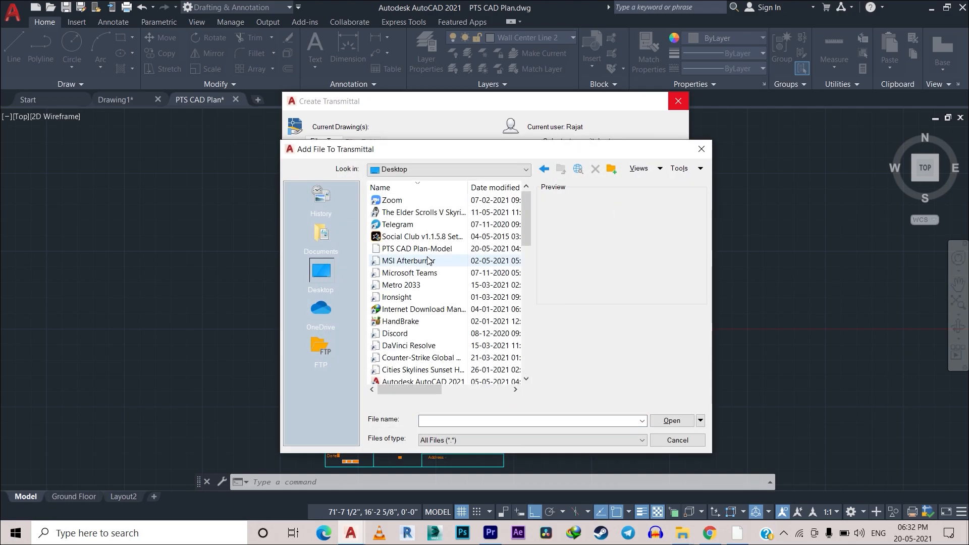
pyautogui.scroll(-3, 439, 293)
pyautogui.scroll(3, 439, 297)
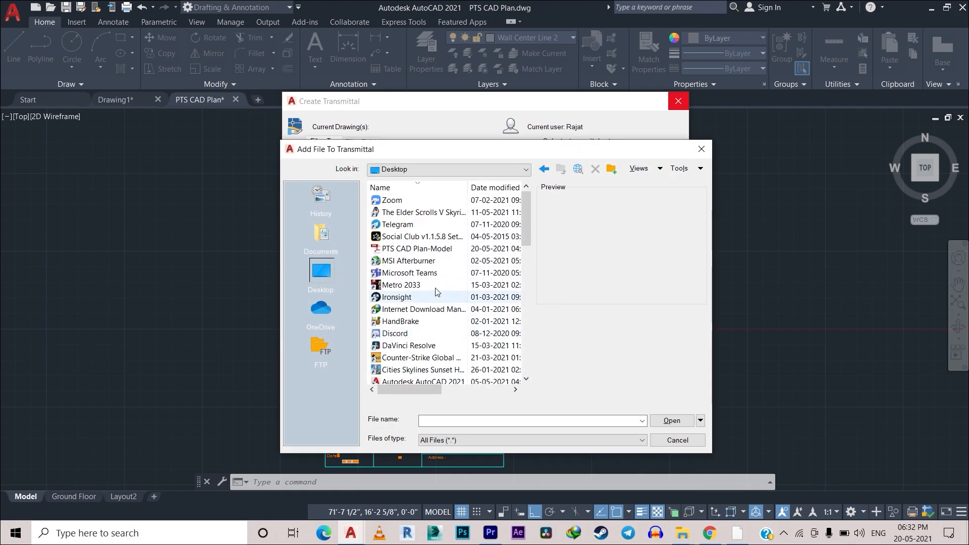
pyautogui.click(423, 249)
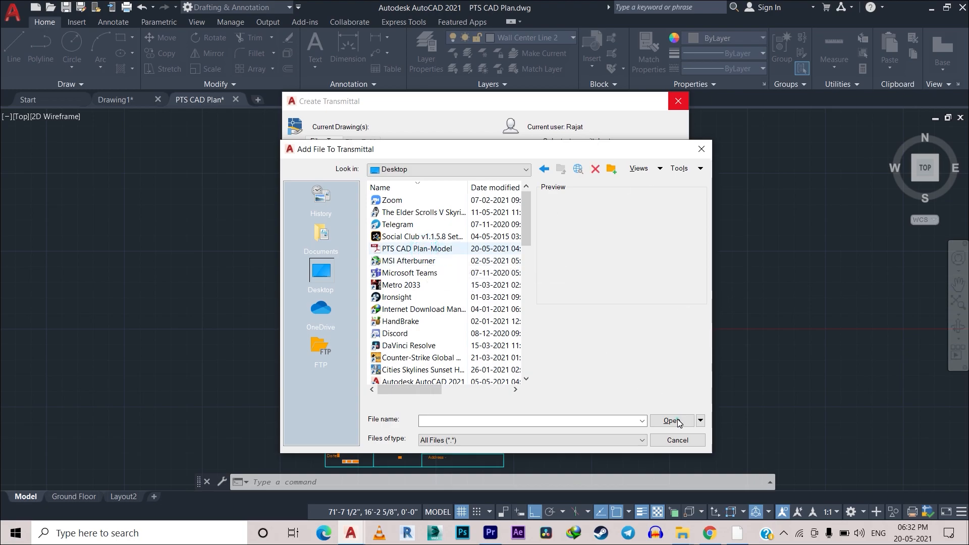
pyautogui.press('Return')
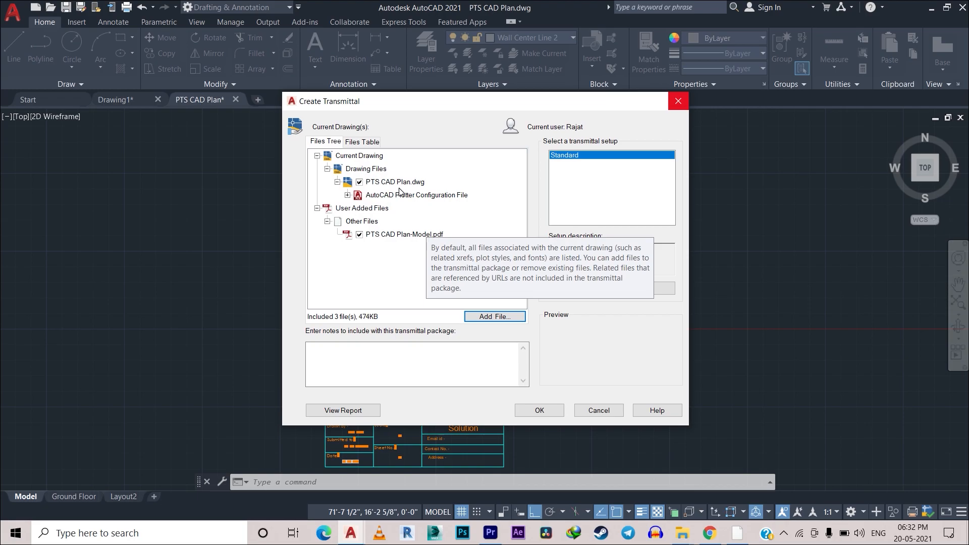
# Create the transmittal package on the Desktop as PTS CAD Plan - Standard.zip.
pyautogui.click(539, 410)
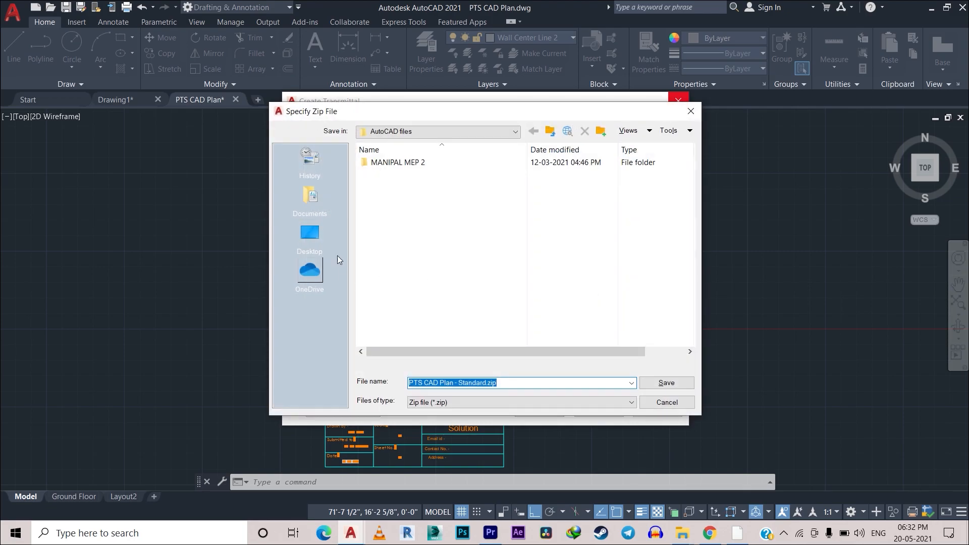
pyautogui.click(310, 232)
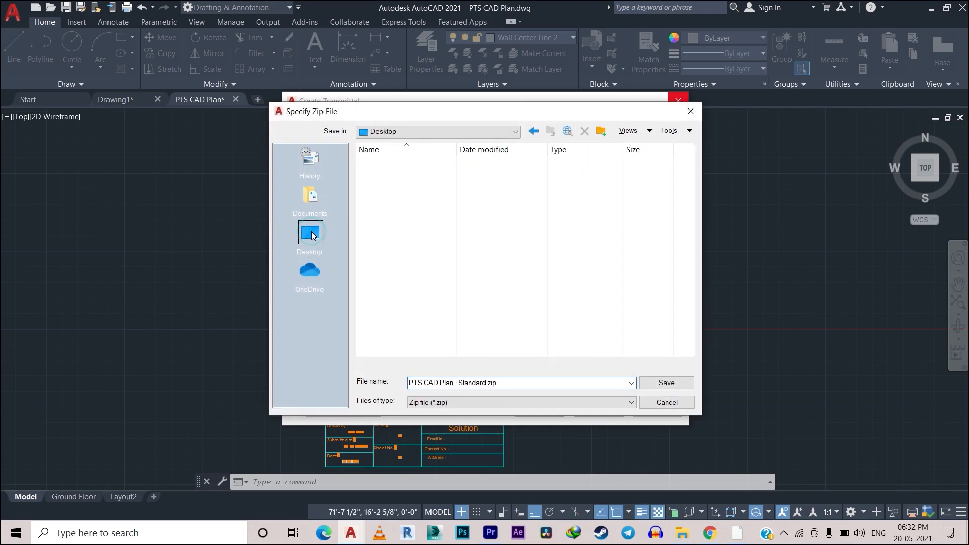
pyautogui.click(665, 384)
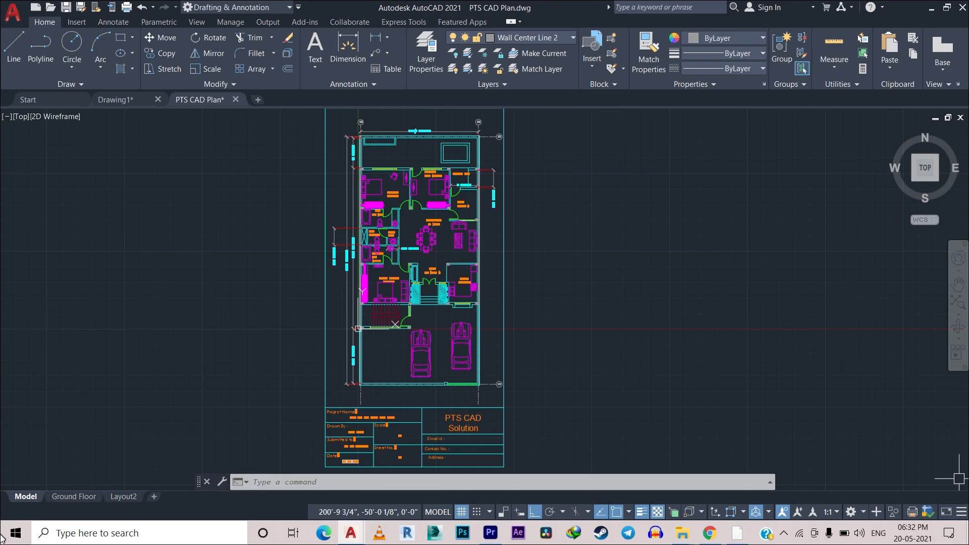
# Switch to the Windows desktop, open the PTS CAD Plan - Standard archive in WinRAR and dismiss the licence reminder.
pyautogui.click(968, 540)
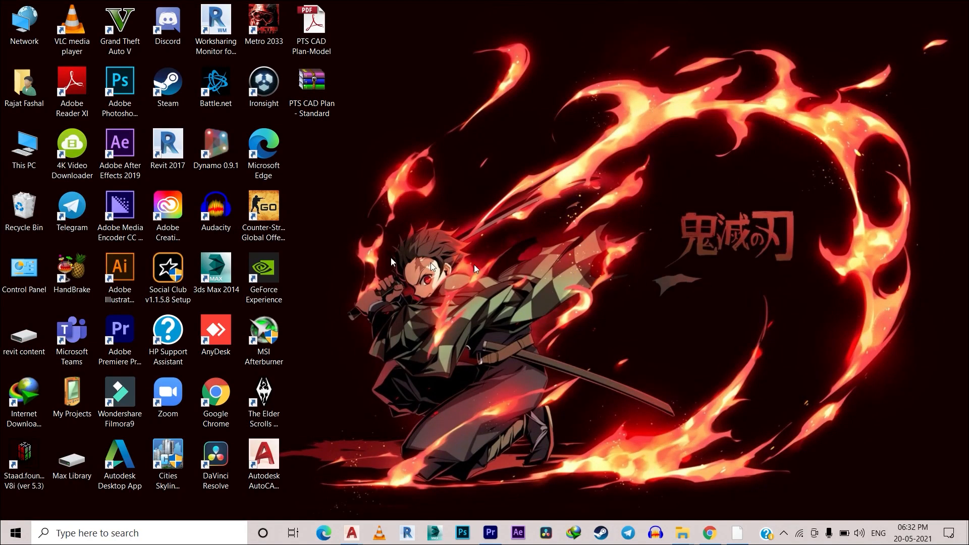
pyautogui.rightClick(308, 80)
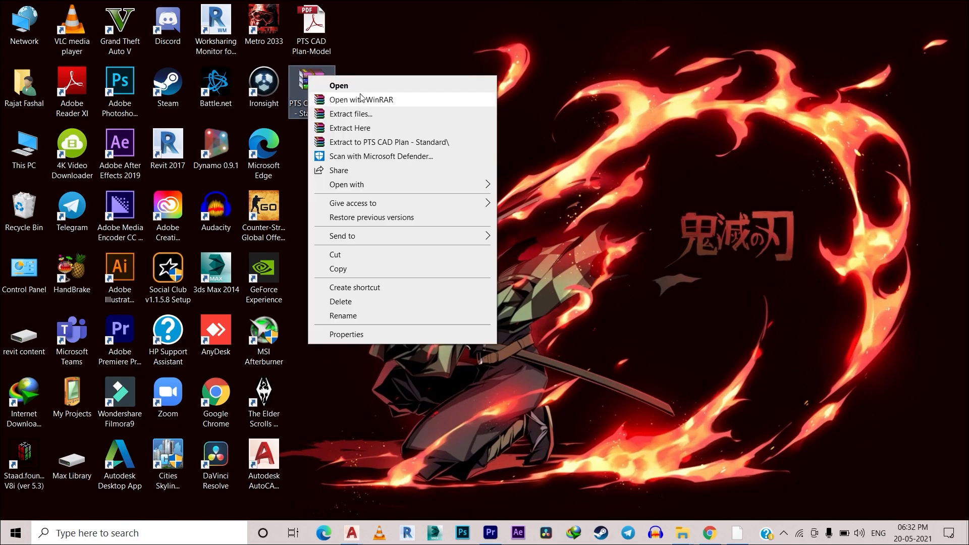
pyautogui.click(362, 87)
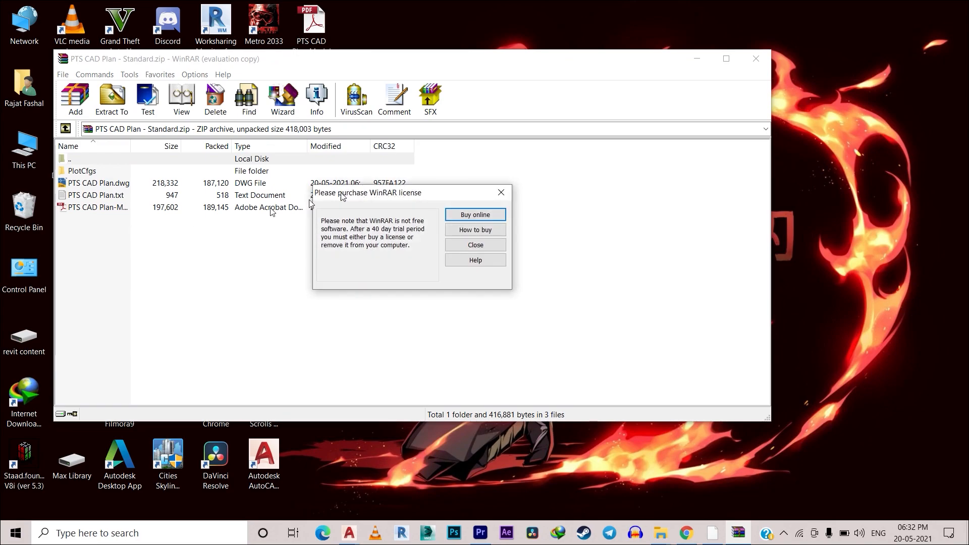
pyautogui.click(501, 194)
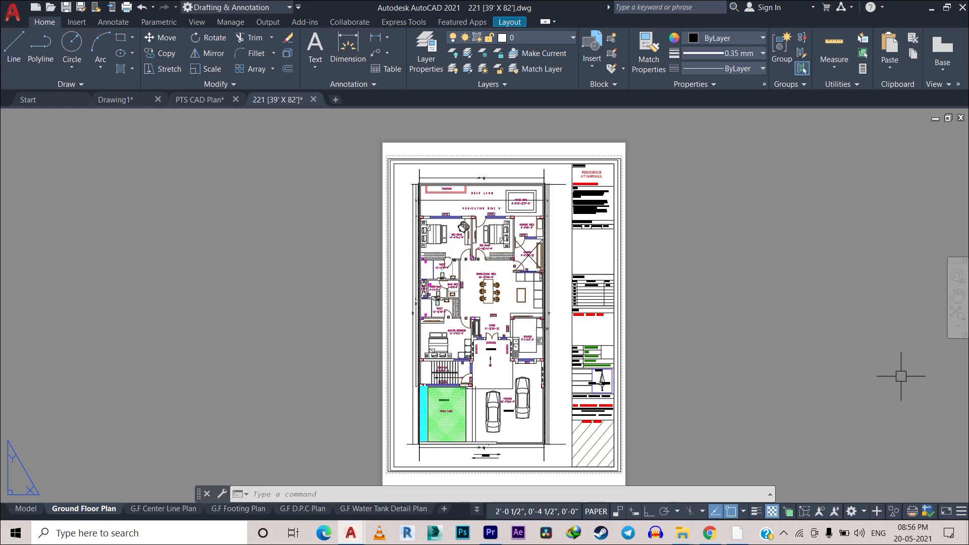
# Review the Ground Floor, G.F Center Line, G.F Footing and G.F D.P.C Plan layouts of 221 [39' X 82'].dwg and its layout list.
pyautogui.scroll(2, 493, 350)
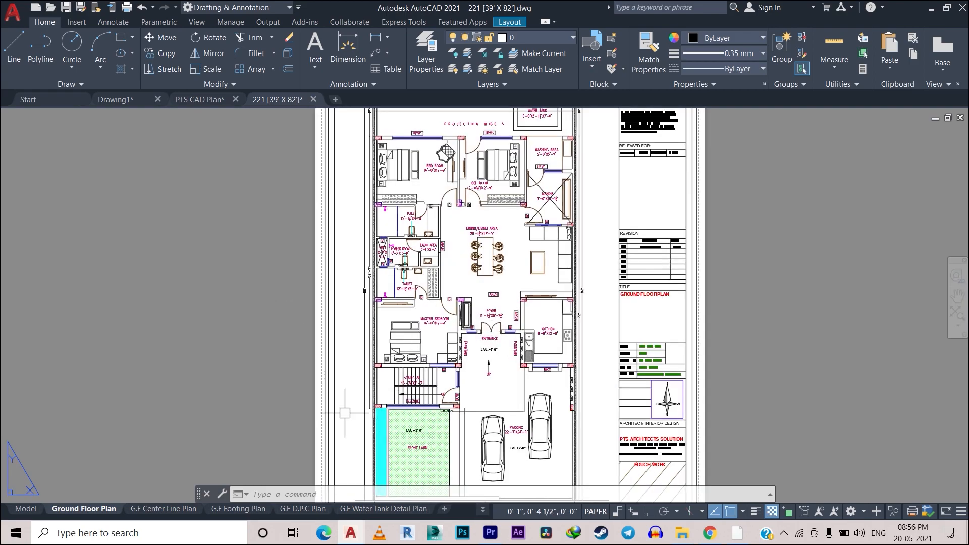
pyautogui.click(162, 509)
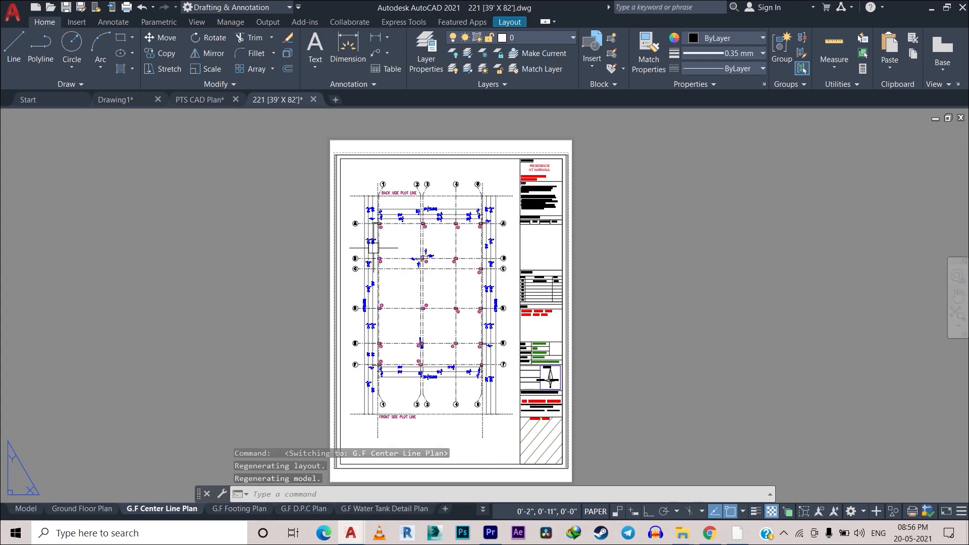
pyautogui.click(255, 509)
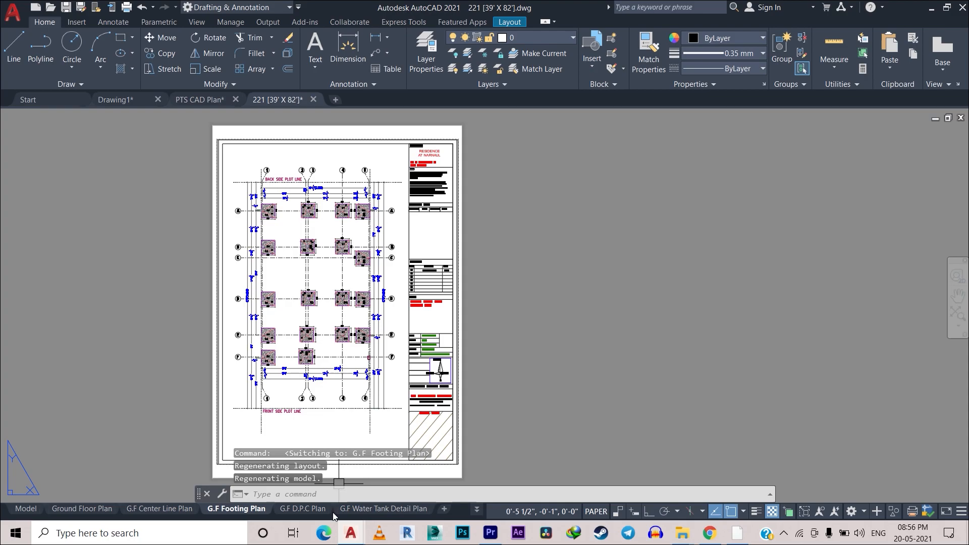
pyautogui.click(303, 509)
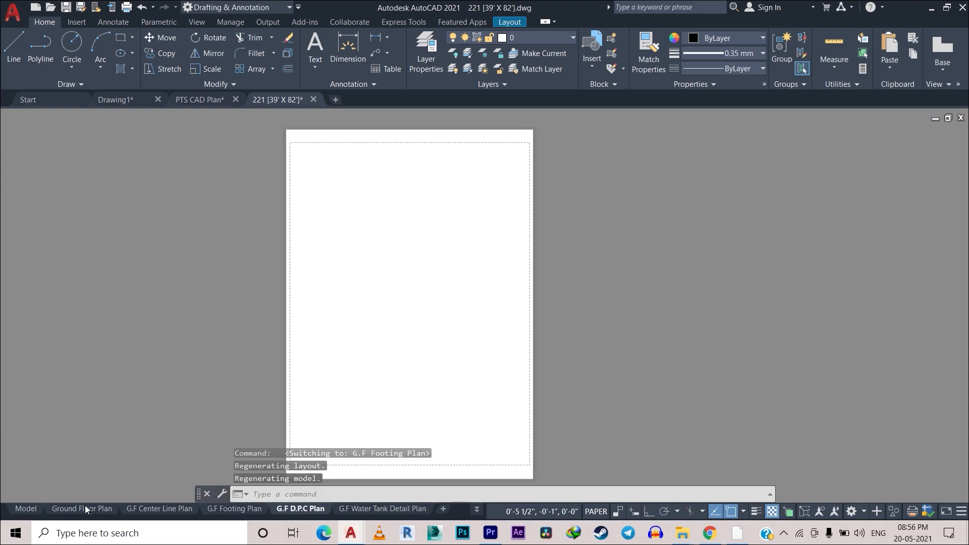
pyautogui.click(478, 509)
pyautogui.scroll(2, 505, 284)
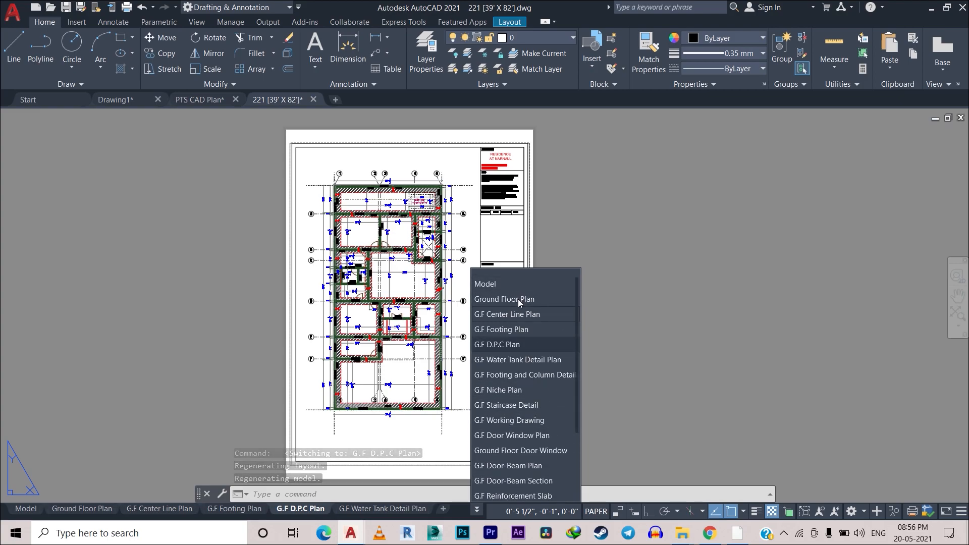
pyautogui.click(629, 230)
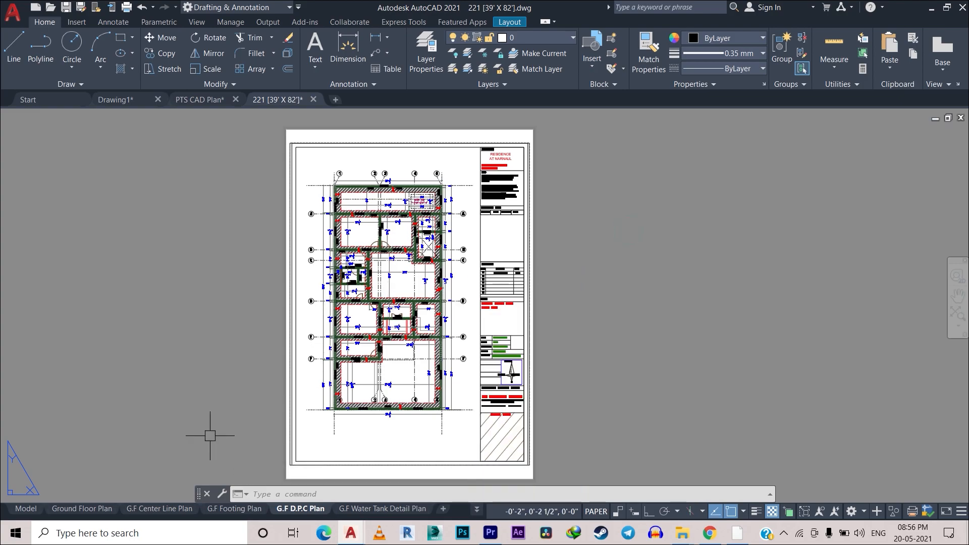
# Display the Ground Floor Plan layout and start the PUBLISH command for the drawing.
pyautogui.click(82, 509)
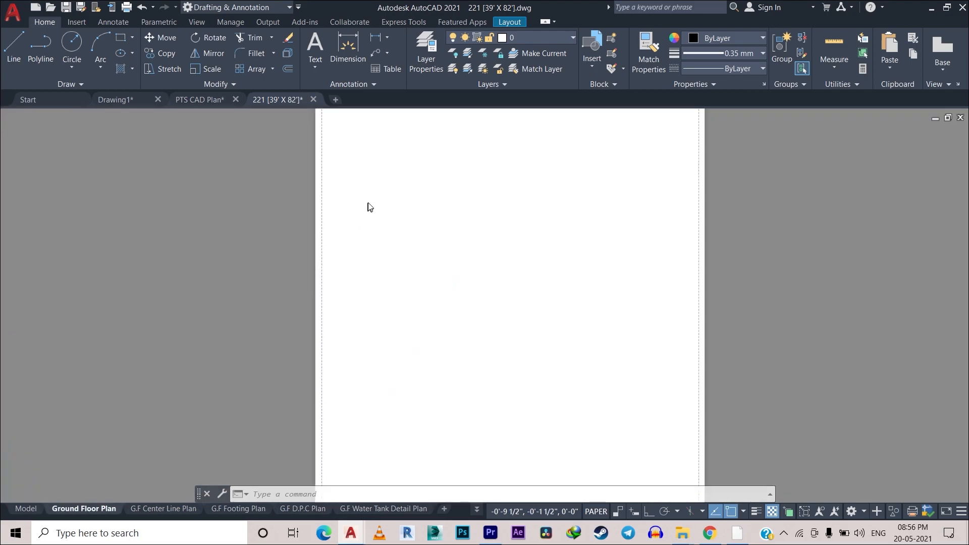
pyautogui.scroll(-1, 401, 283)
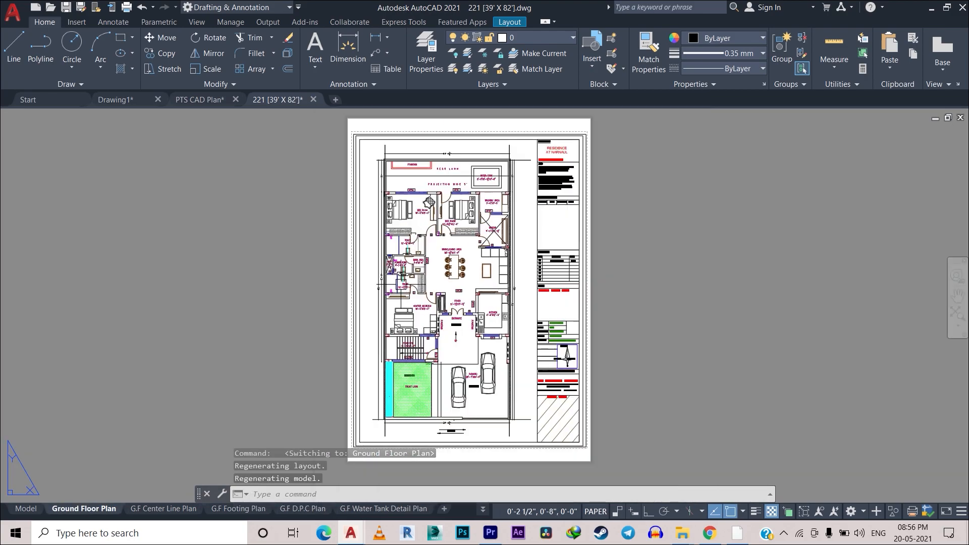
pyautogui.moveTo(377, 299); pyautogui.dragTo(357, 312, button='middle')
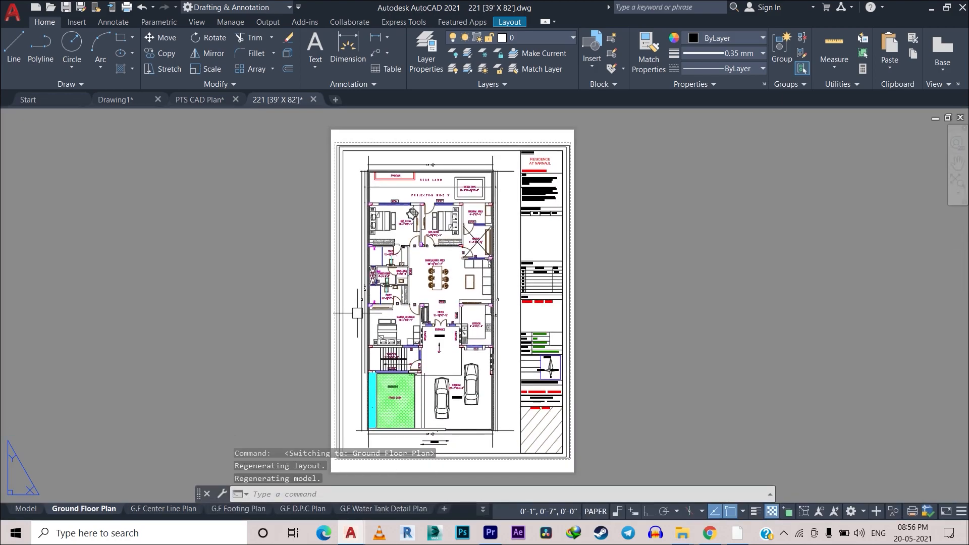
pyautogui.write('p')
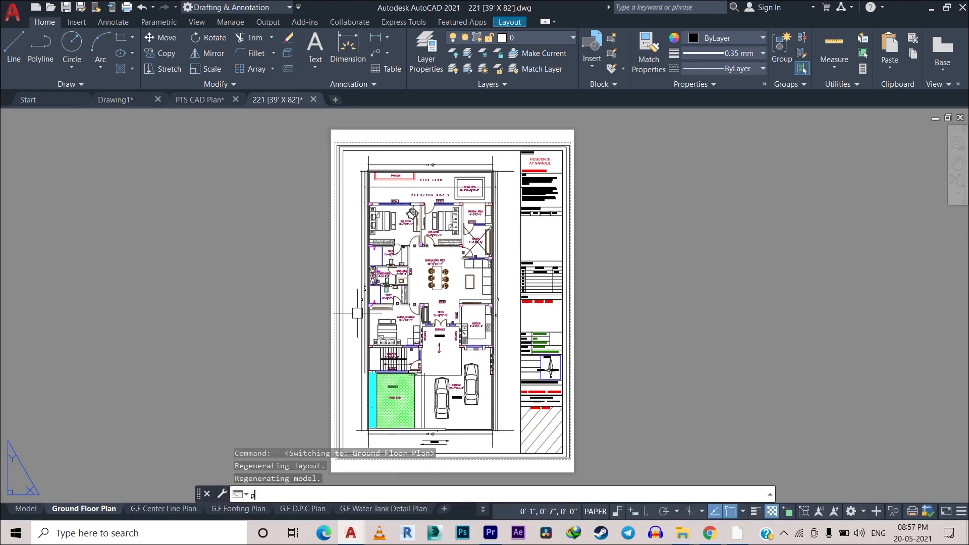
pyautogui.write('ub')
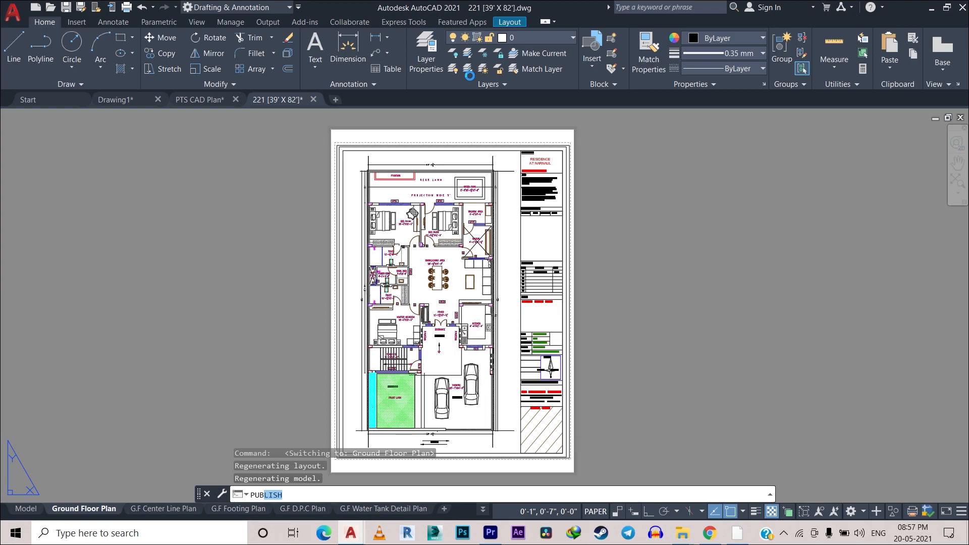
pyautogui.press('Return')
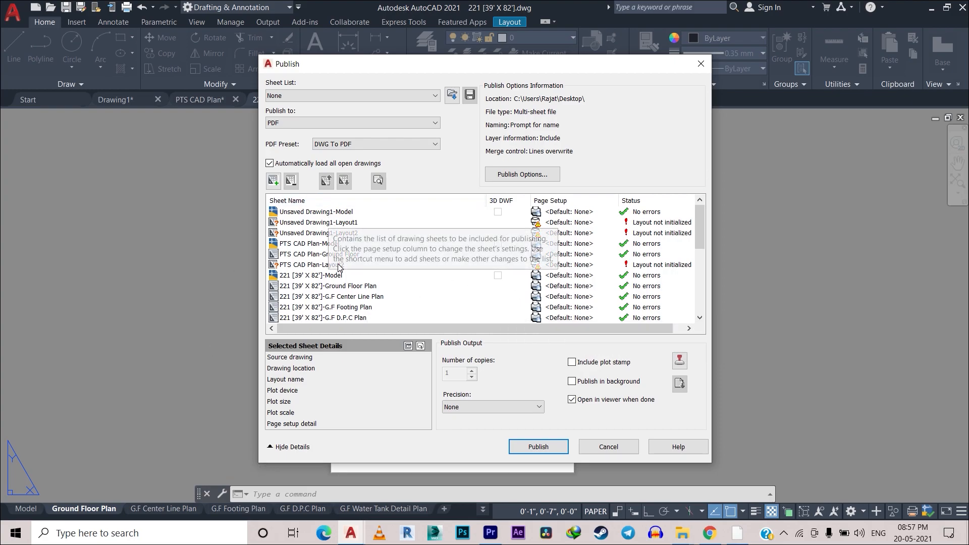
# Review the sheets to publish and remove the Model, Layout1 and Layout2 sheets of Unsaved Drawing1.
pyautogui.scroll(-2, 339, 263)
pyautogui.scroll(-3, 339, 264)
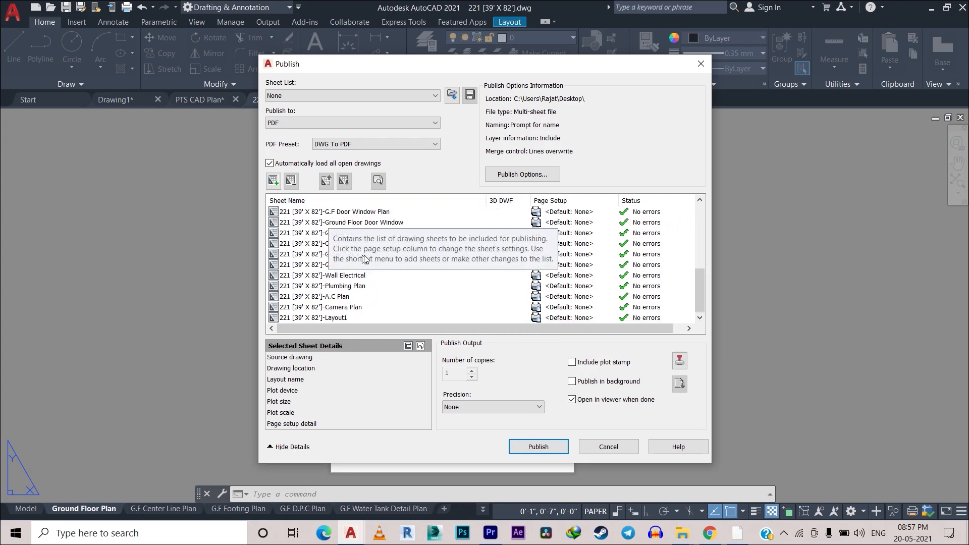
pyautogui.scroll(5, 364, 259)
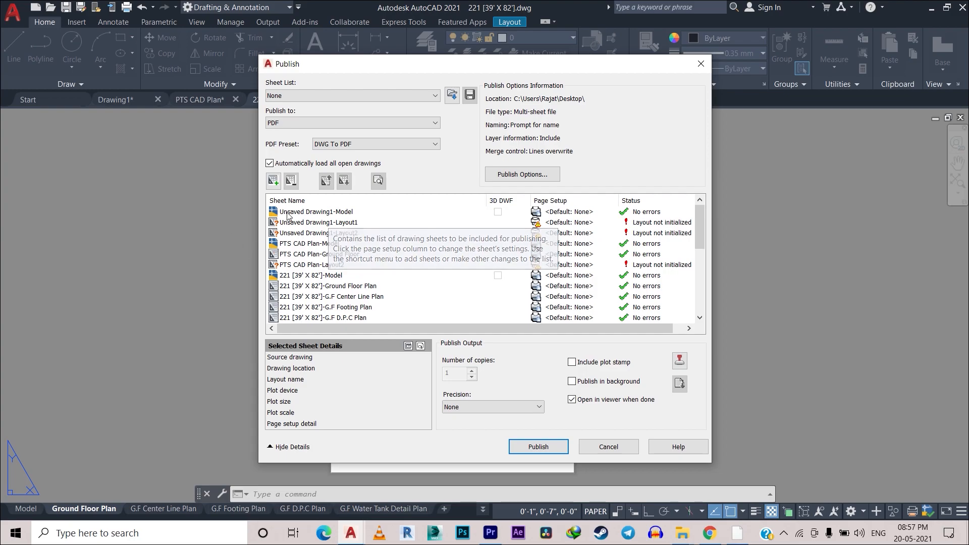
pyautogui.scroll(-3, 381, 290)
pyautogui.scroll(3, 358, 237)
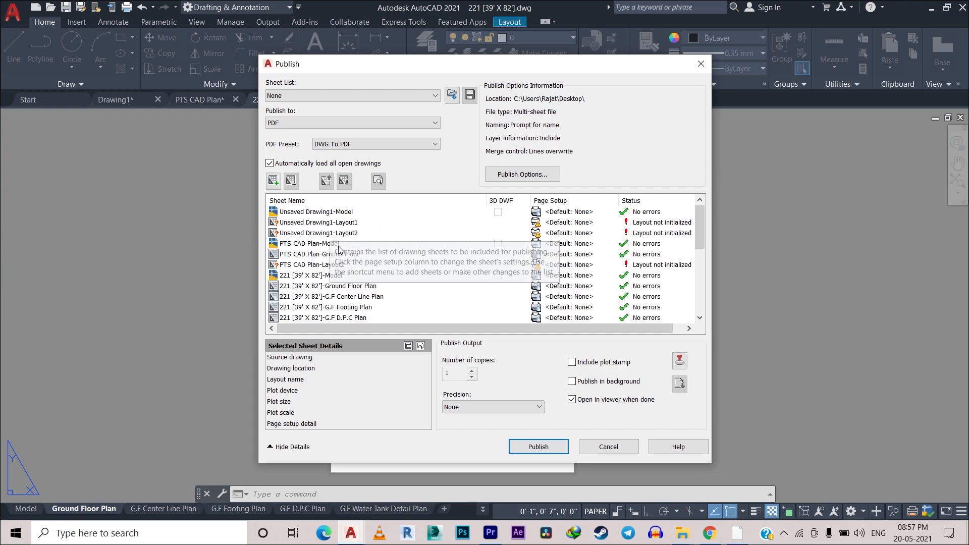
pyautogui.click(308, 212)
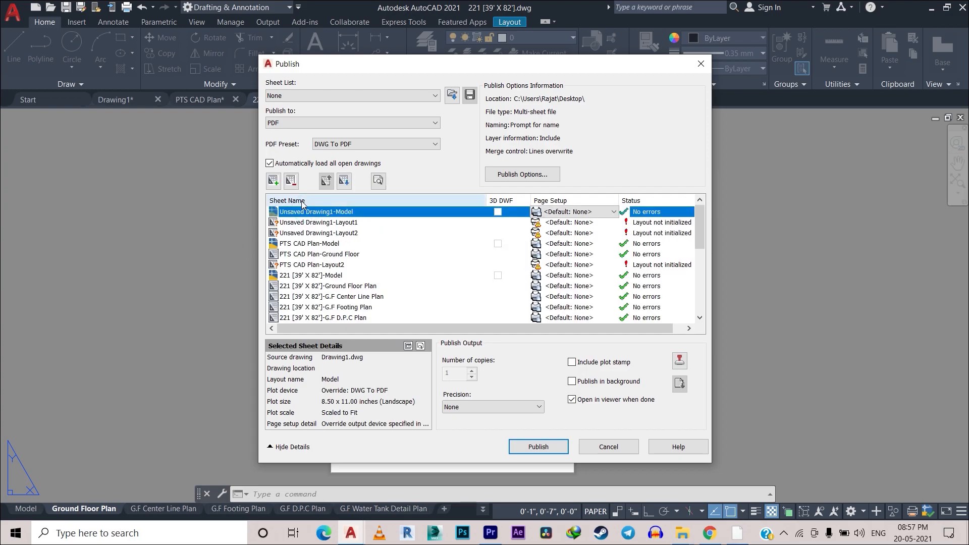
pyautogui.click(291, 180)
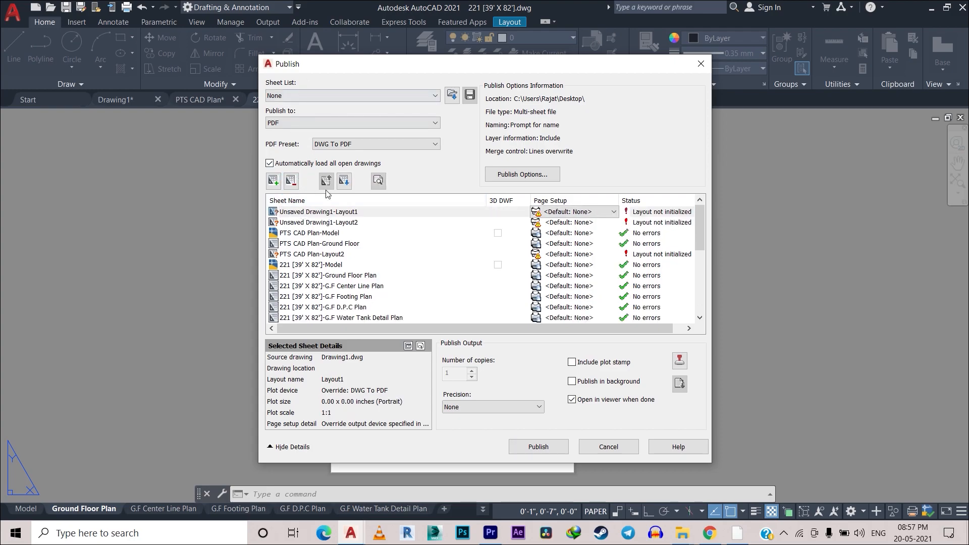
pyautogui.click(308, 212)
pyautogui.click(291, 185)
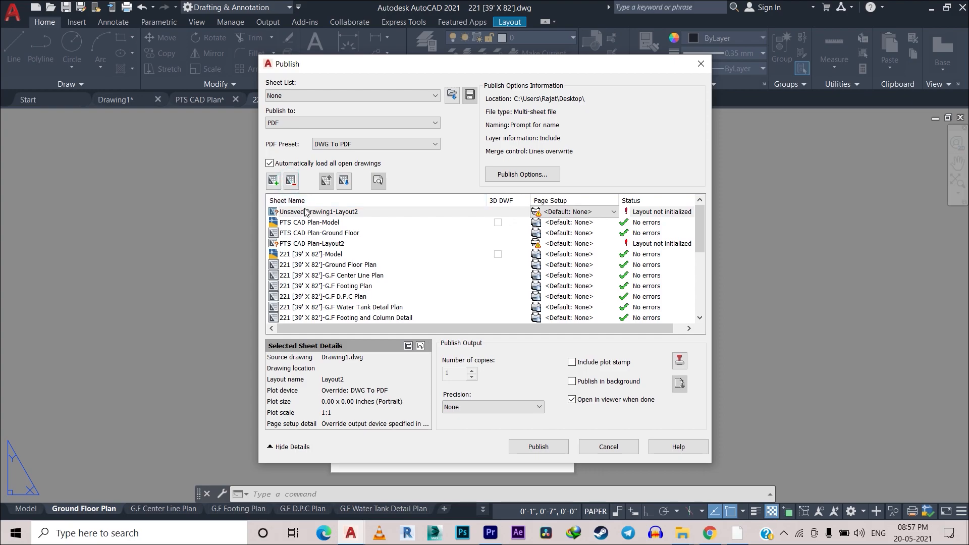
pyautogui.click(291, 185)
# Remove the PTS CAD Plan Model, Layout2 and Ground Floor sheets from the publish list.
pyautogui.click(291, 185)
pyautogui.click(314, 222)
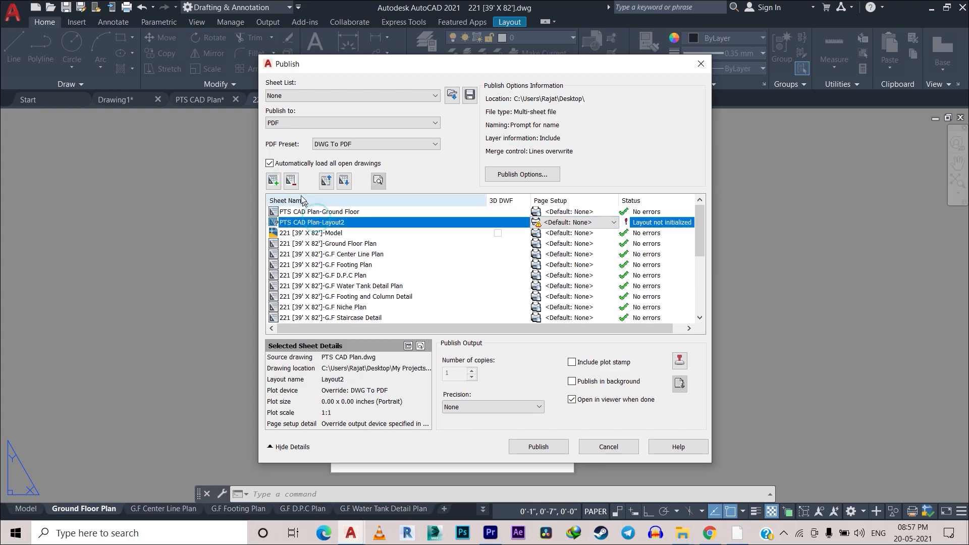
pyautogui.click(291, 180)
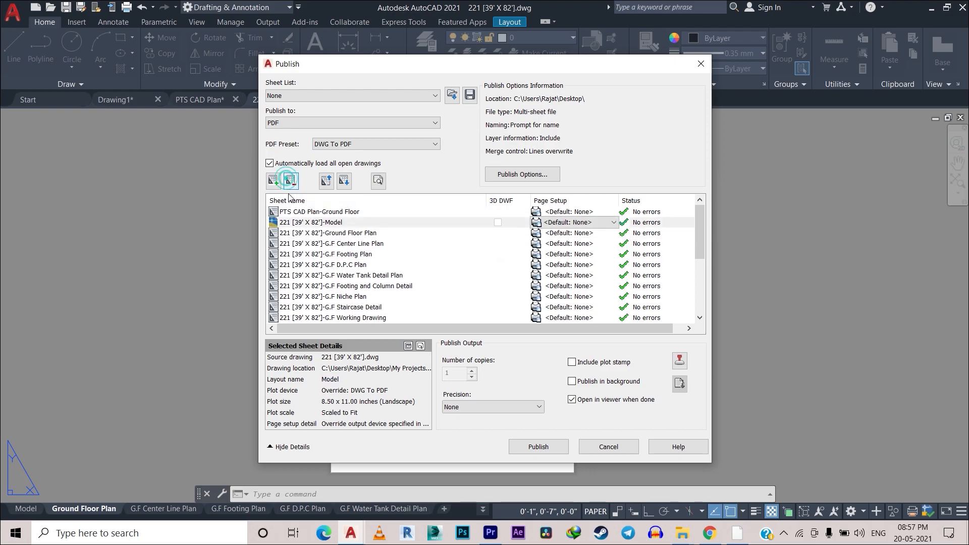
pyautogui.click(309, 212)
pyautogui.click(296, 180)
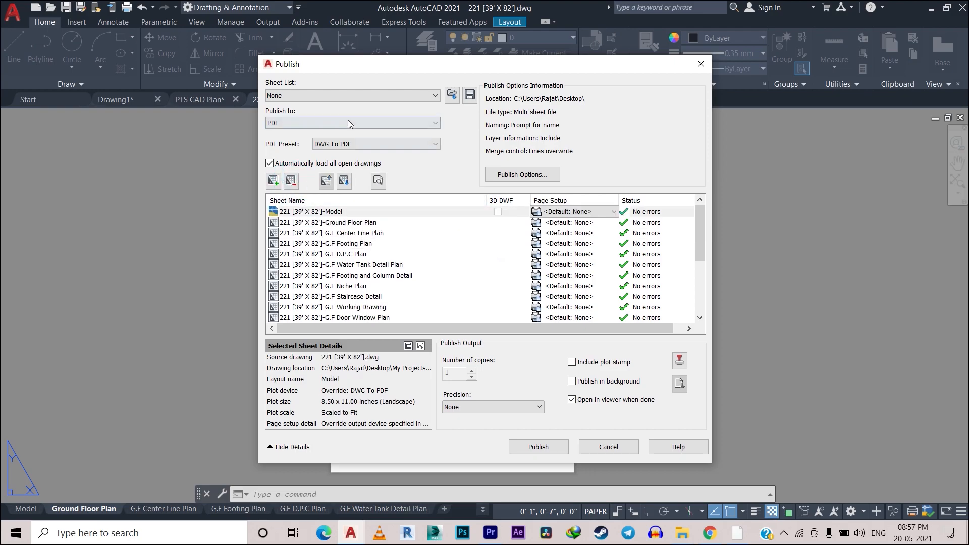
# Choose PDF as the publish format with the DWG To PDF preset.
pyautogui.click(312, 123)
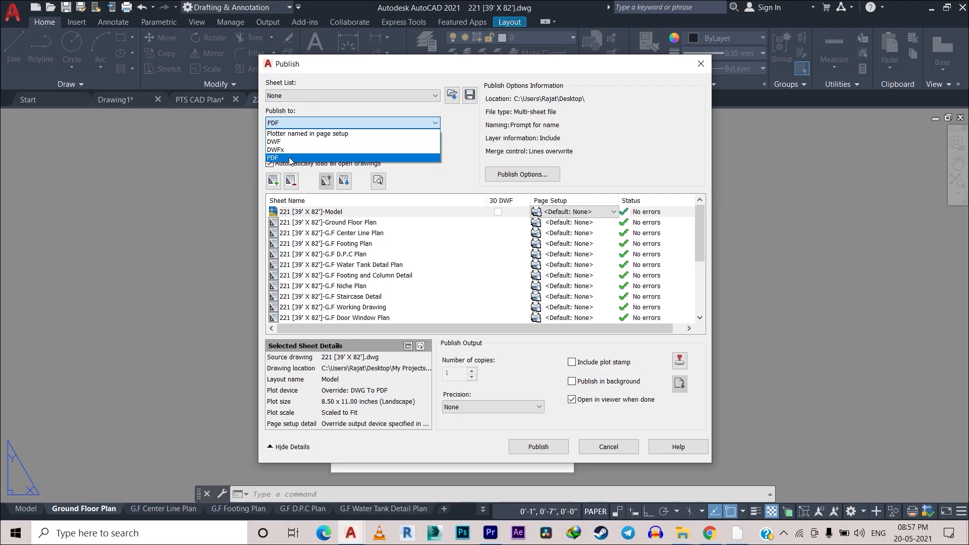
pyautogui.click(281, 150)
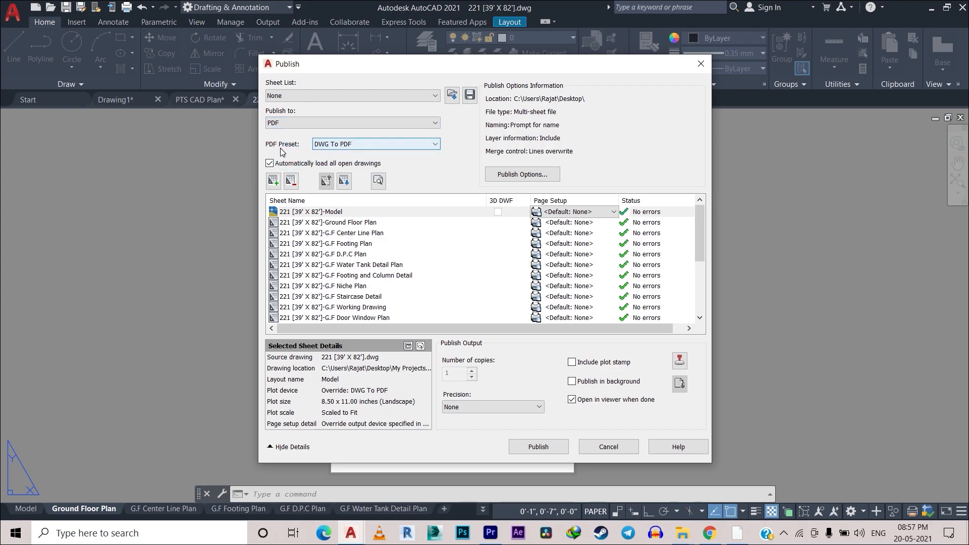
pyautogui.click(360, 145)
pyautogui.click(359, 187)
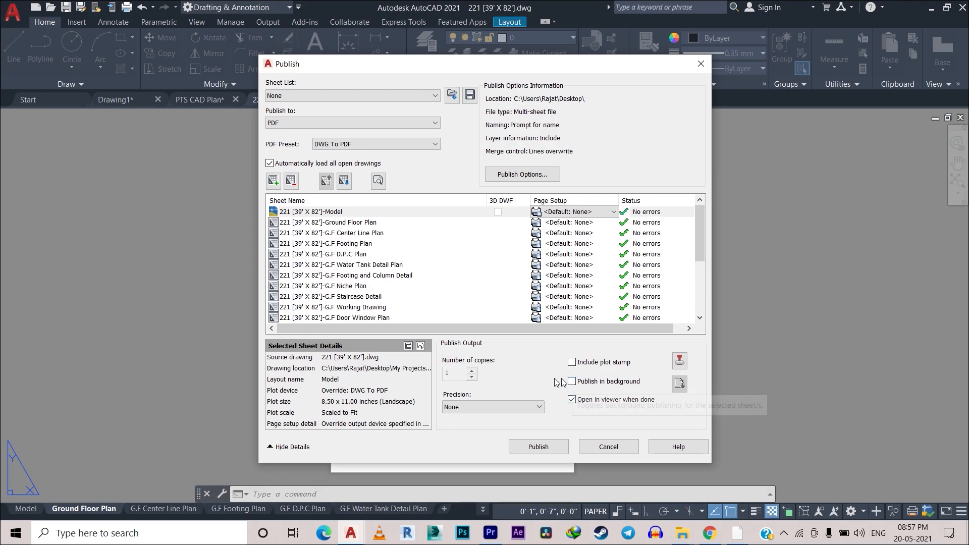
# Publish the listed sheets to the Desktop as PTS CAD Plan.pdf without saving the sheet list.
pyautogui.click(539, 447)
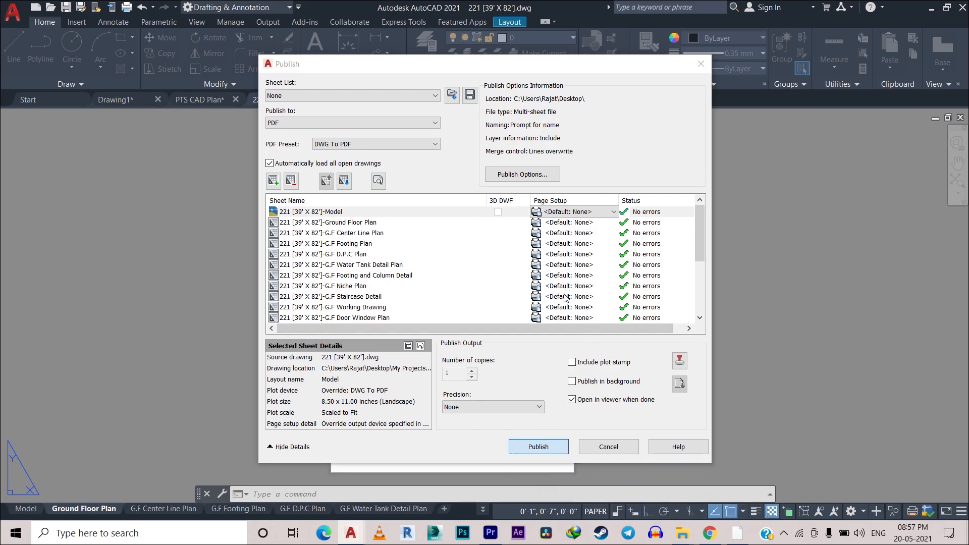
pyautogui.click(314, 239)
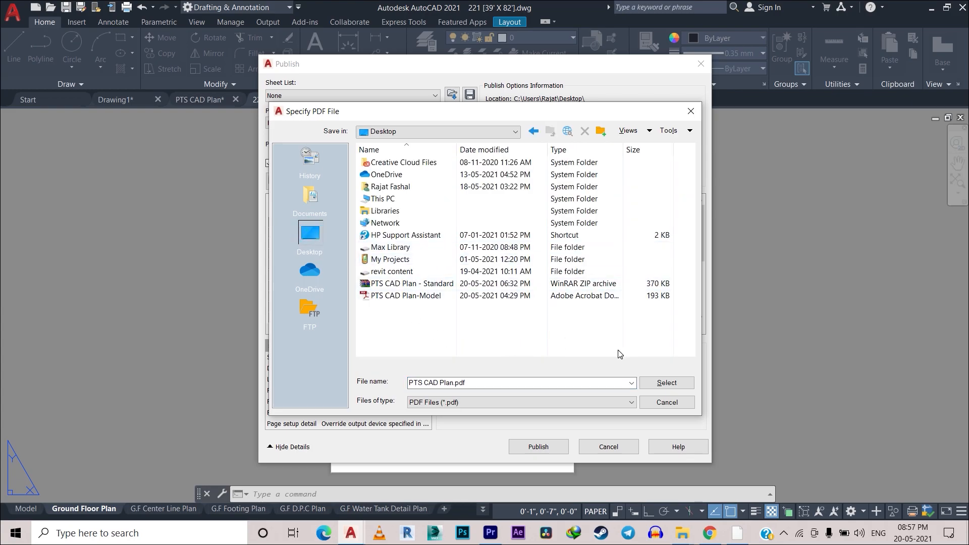
pyautogui.click(667, 384)
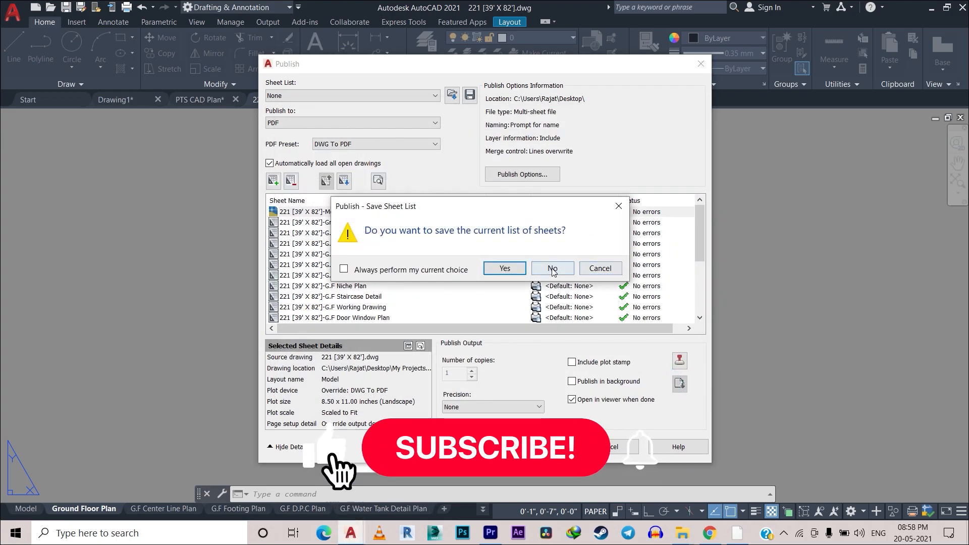
pyautogui.click(552, 269)
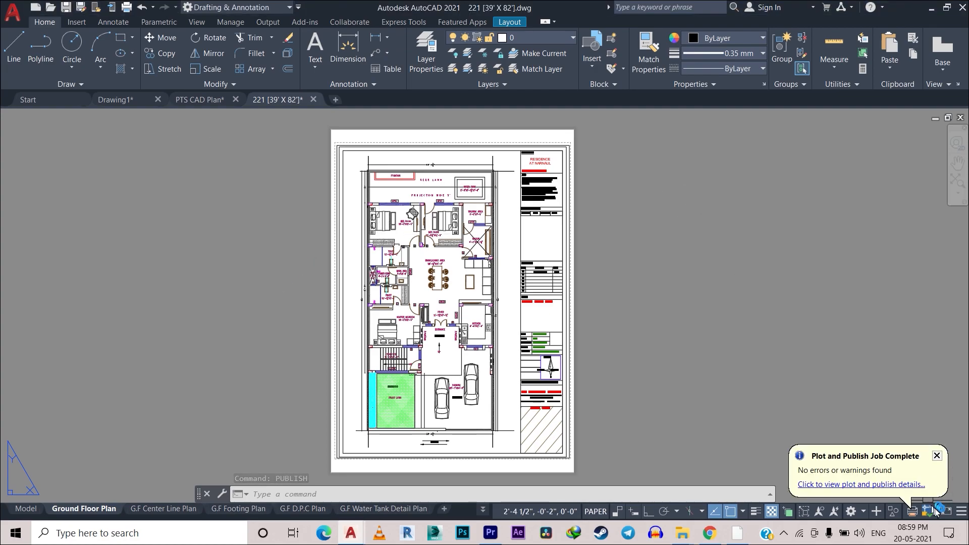
# Open PTS CAD Plan.pdf from the desktop in Adobe Reader and review its Ground Floor, Center Line, D.P.C and Footing and Column Detail pages.
pyautogui.press('super+d')
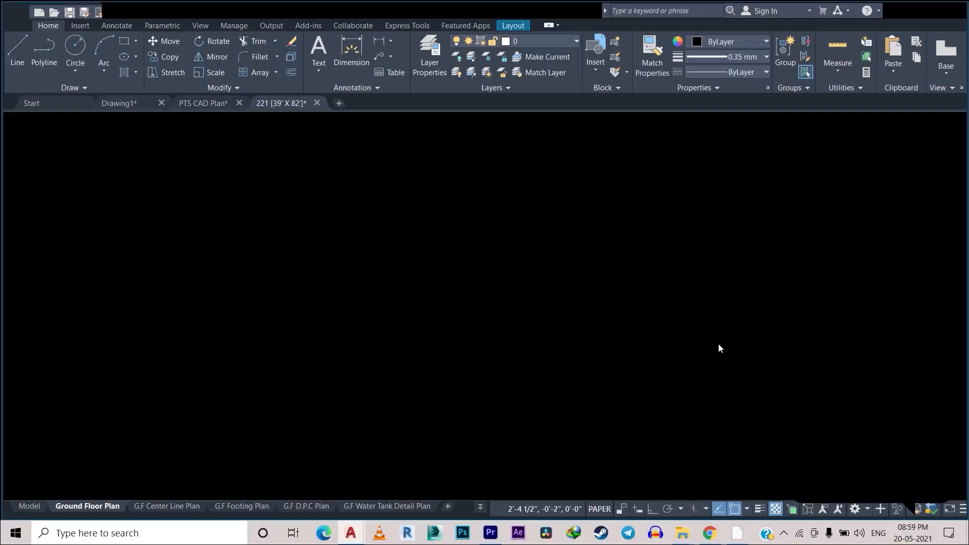
pyautogui.doubleClick(293, 113)
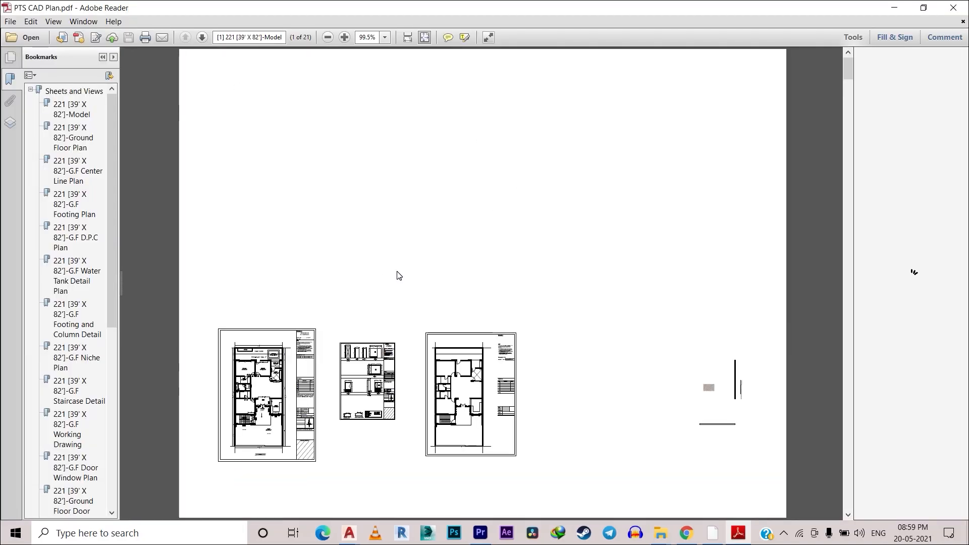
pyautogui.click(64, 138)
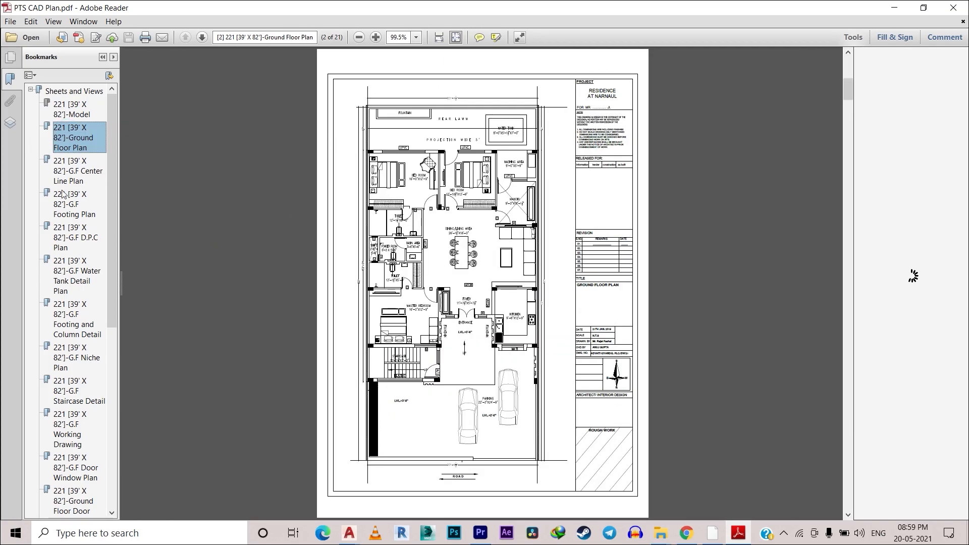
pyautogui.click(80, 174)
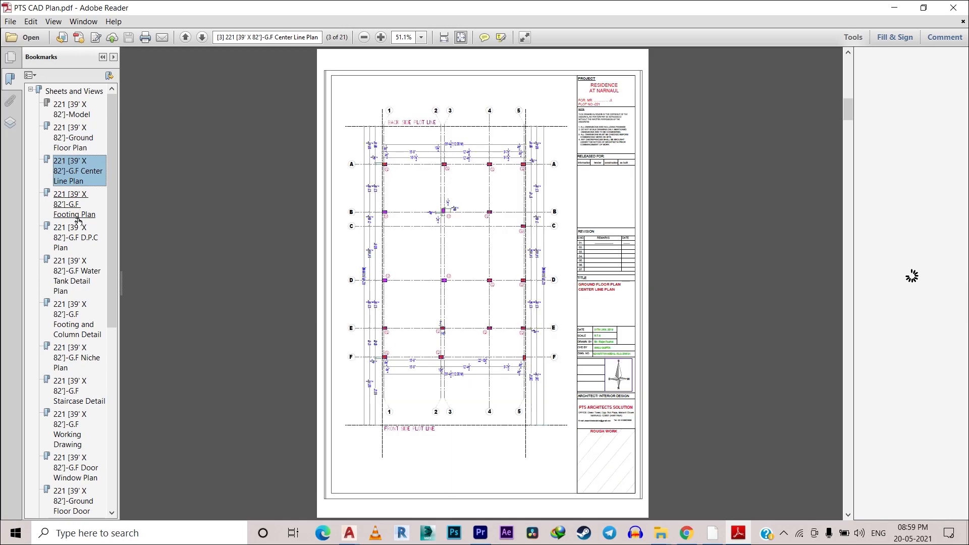
pyautogui.click(78, 236)
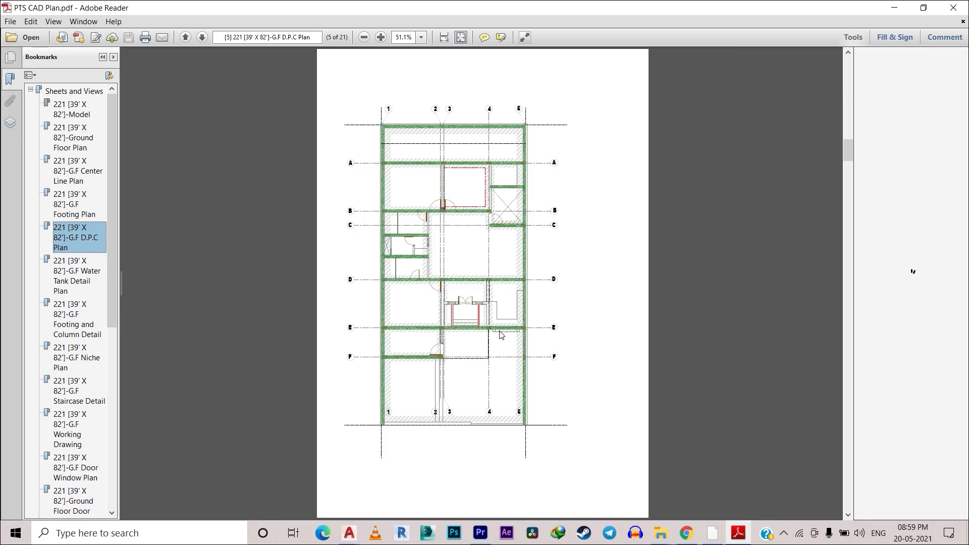
pyautogui.click(75, 327)
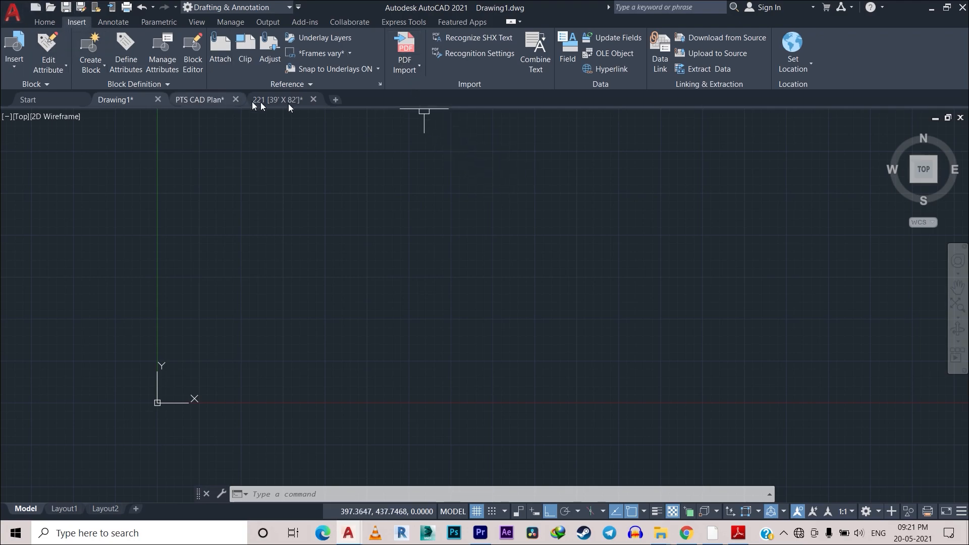
# Start a PDF import into Drawing1 with First Floor Floor 35x28 With Window.pdf from the AutoCAD projects folder.
pyautogui.click(411, 71)
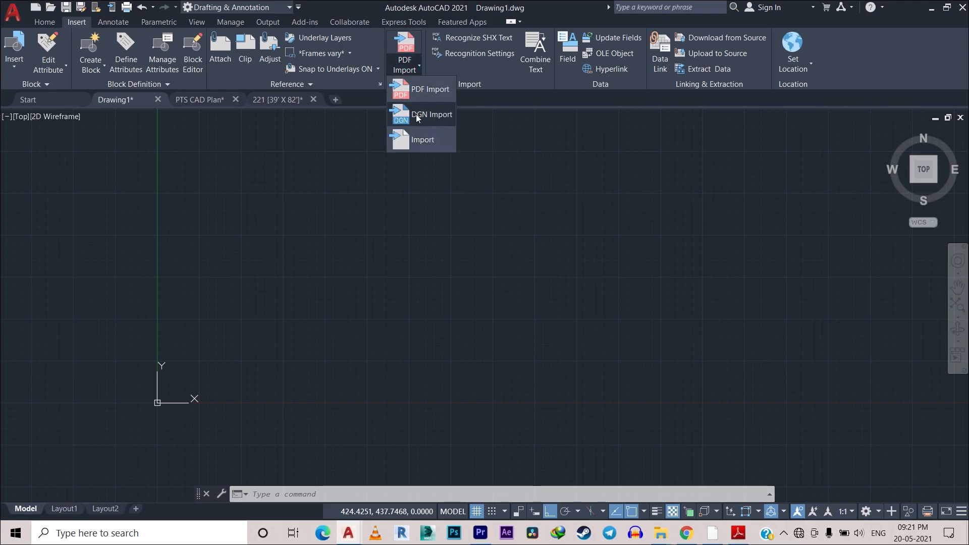
pyautogui.click(429, 91)
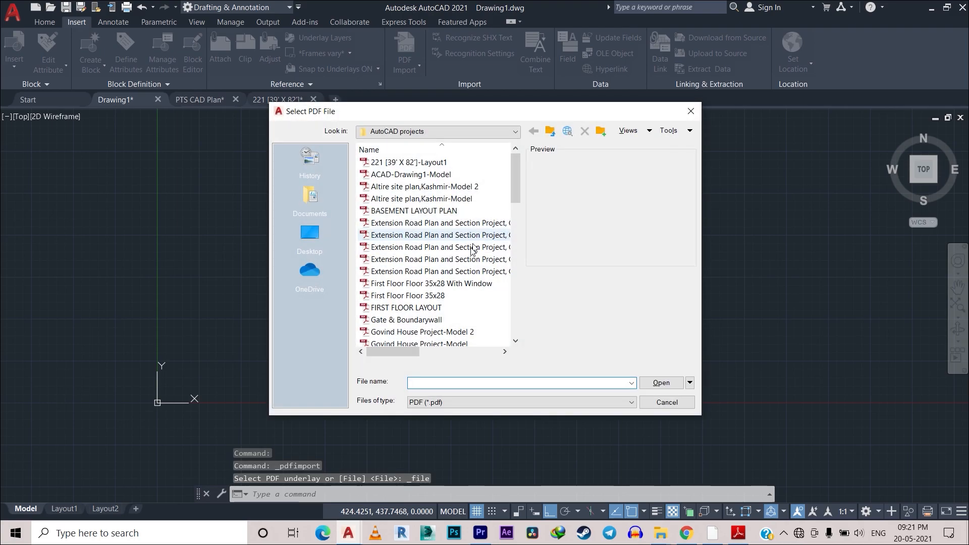
pyautogui.click(449, 284)
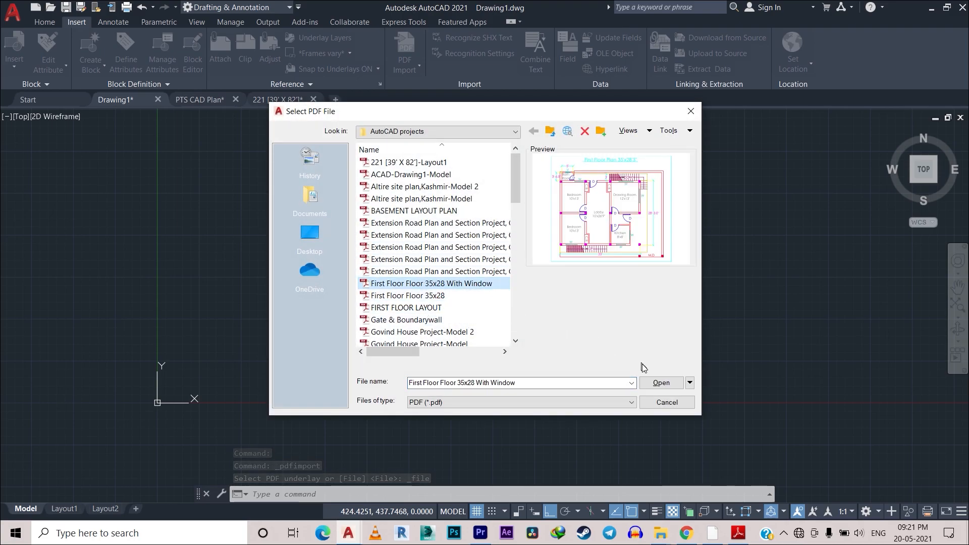
pyautogui.click(662, 383)
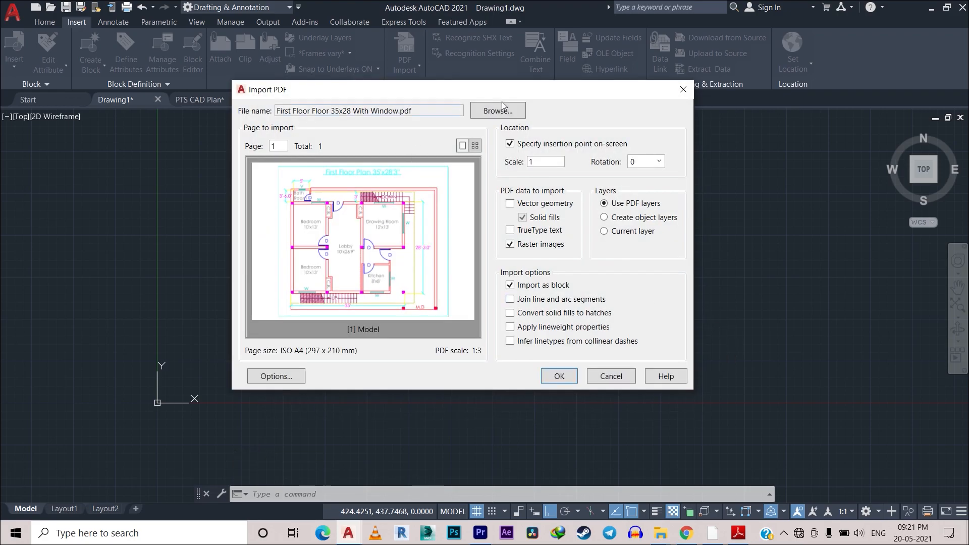
# Set the PDF data to import to vector geometry with solid fills and TrueType text, excluding raster images.
pyautogui.click(510, 204)
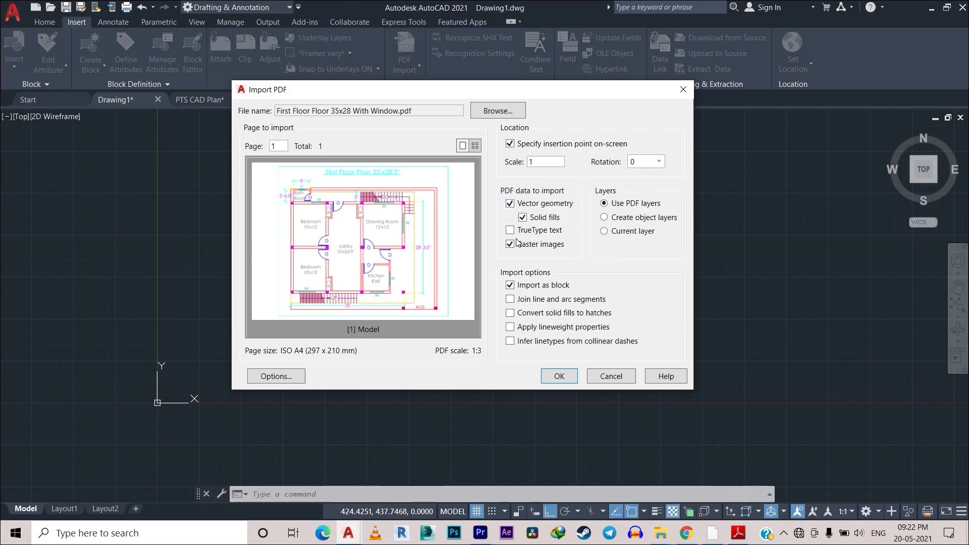
pyautogui.click(510, 232)
pyautogui.click(511, 244)
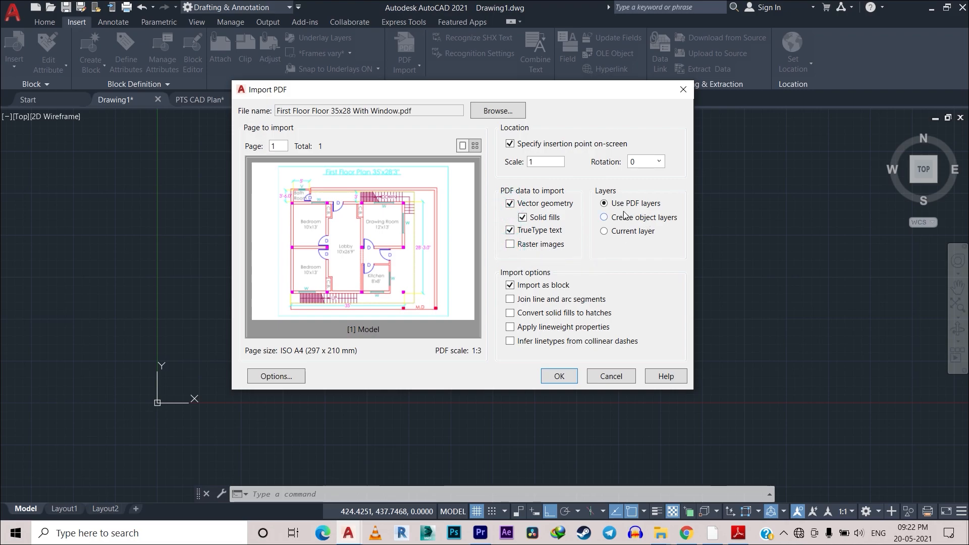
# Set the import options to join line and arc segments and apply lineweight properties, without importing as a block.
pyautogui.click(510, 299)
pyautogui.click(510, 285)
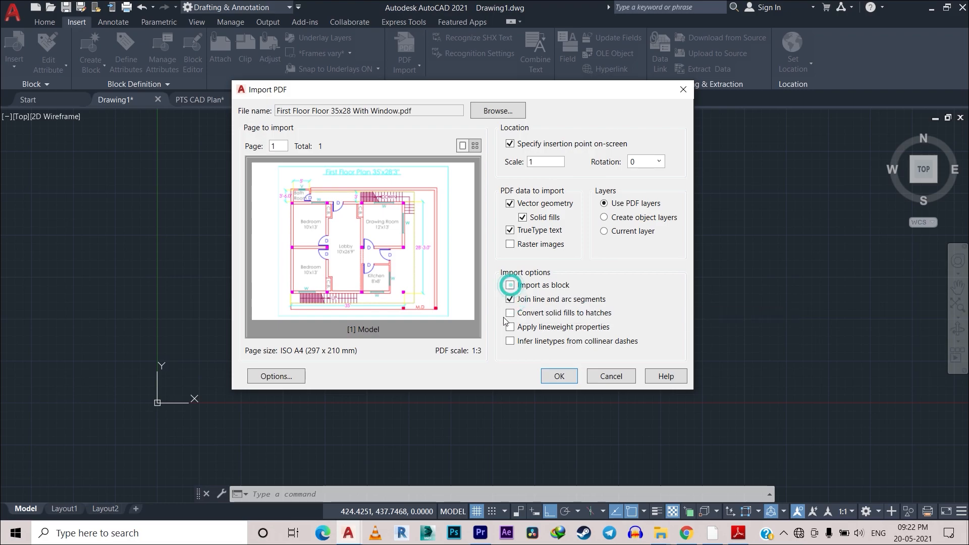
pyautogui.click(510, 327)
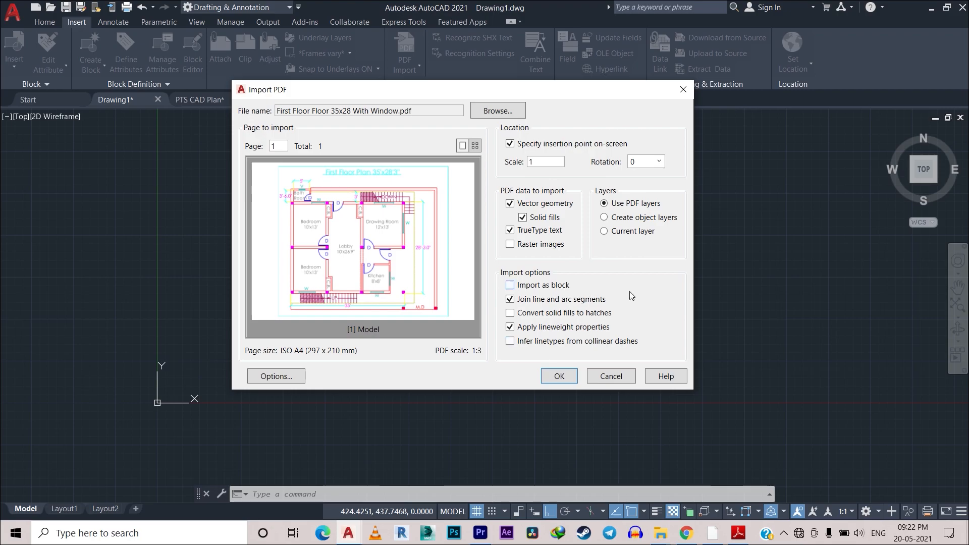
# Run the PDF import and place the first floor plan in model space, up and to the right of the origin.
pyautogui.click(559, 378)
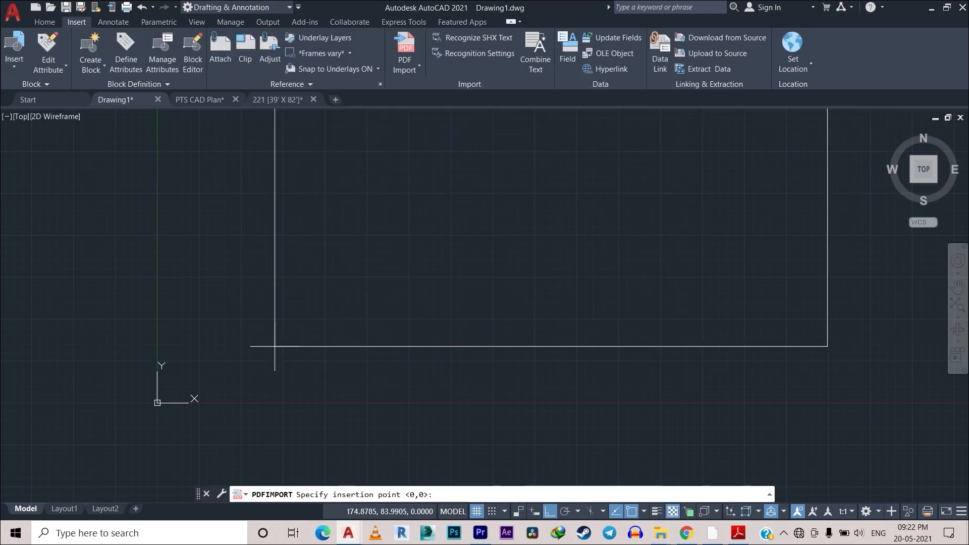
pyautogui.click(266, 381)
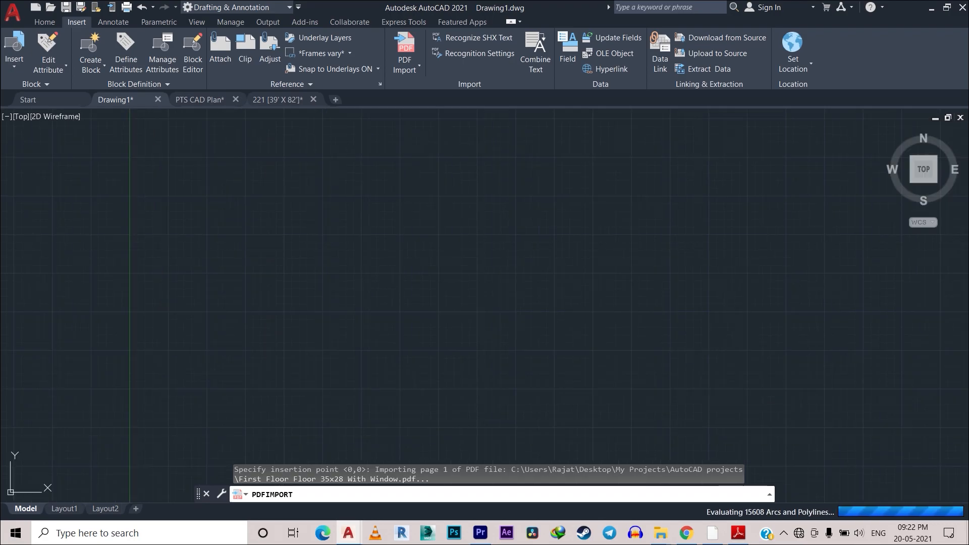
pyautogui.scroll(-2, 450, 306)
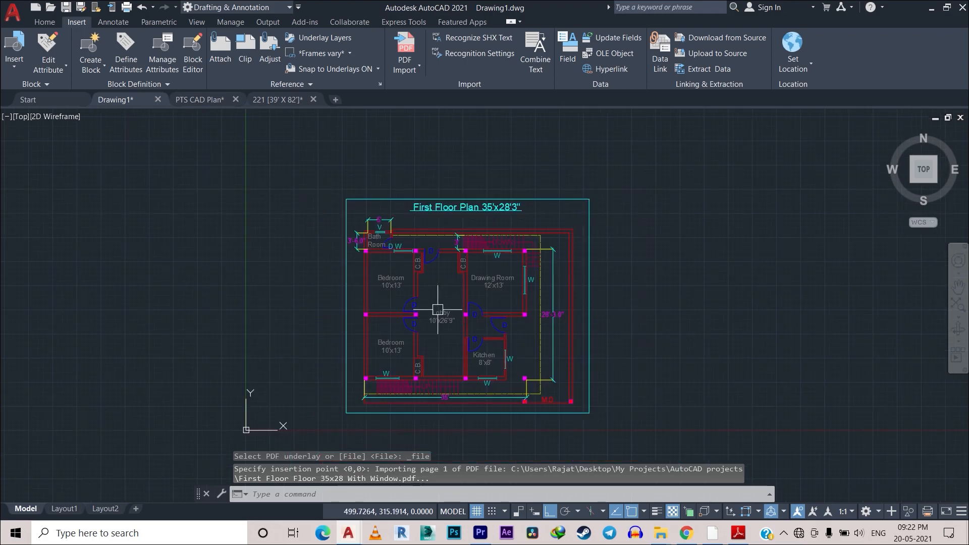
# Inspect the imported plan's outer frame, boundary wall line, overall dimension and lobby size text as individual selectable objects.
pyautogui.click(589, 236)
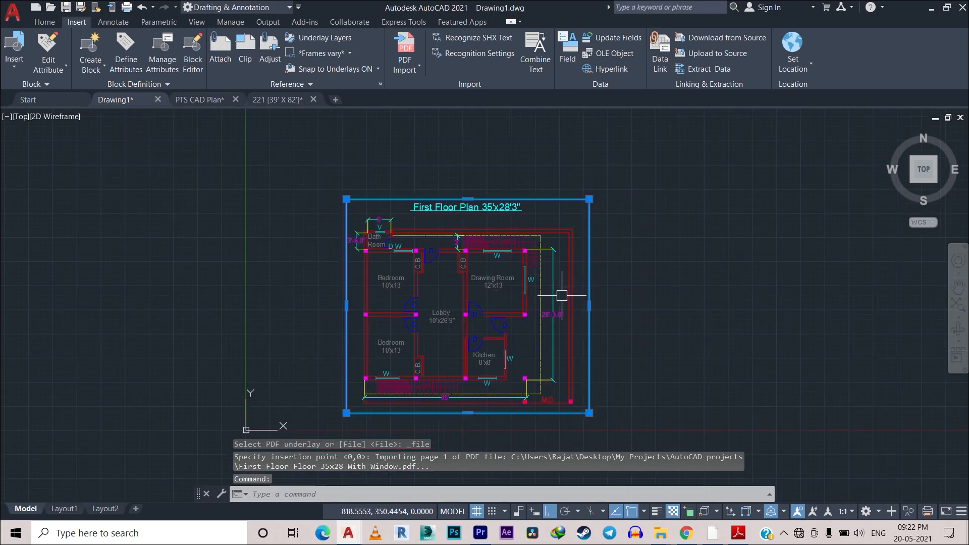
pyautogui.scroll(2, 562, 292)
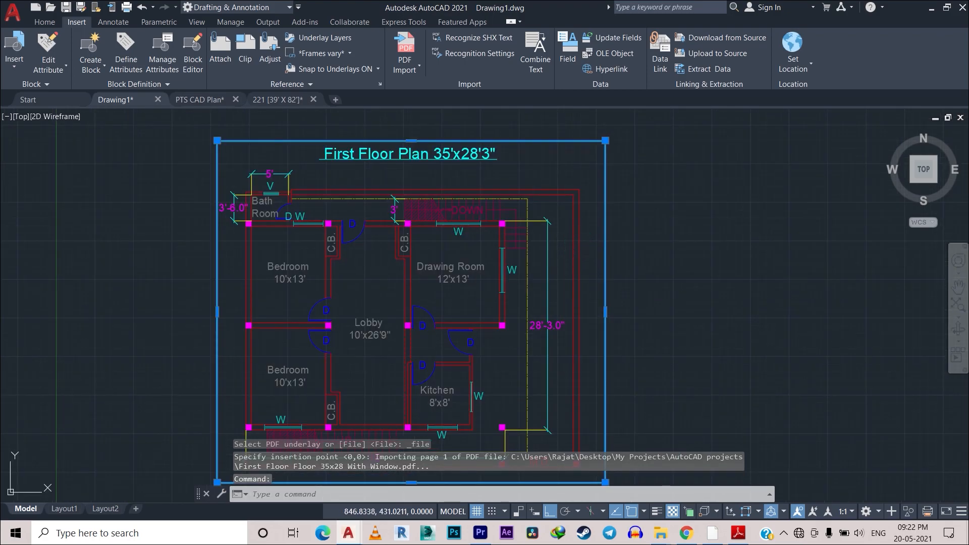
pyautogui.scroll(2, 564, 162)
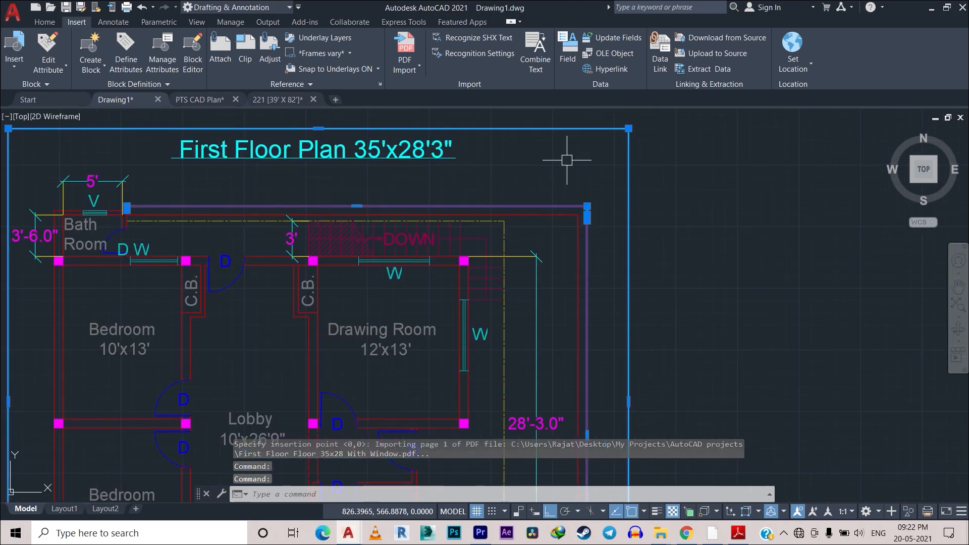
pyautogui.press('Escape')
pyautogui.click(536, 256)
pyautogui.press('Escape')
pyautogui.scroll(-2, 558, 330)
pyautogui.moveTo(559, 323); pyautogui.dragTo(630, 210, button='middle')
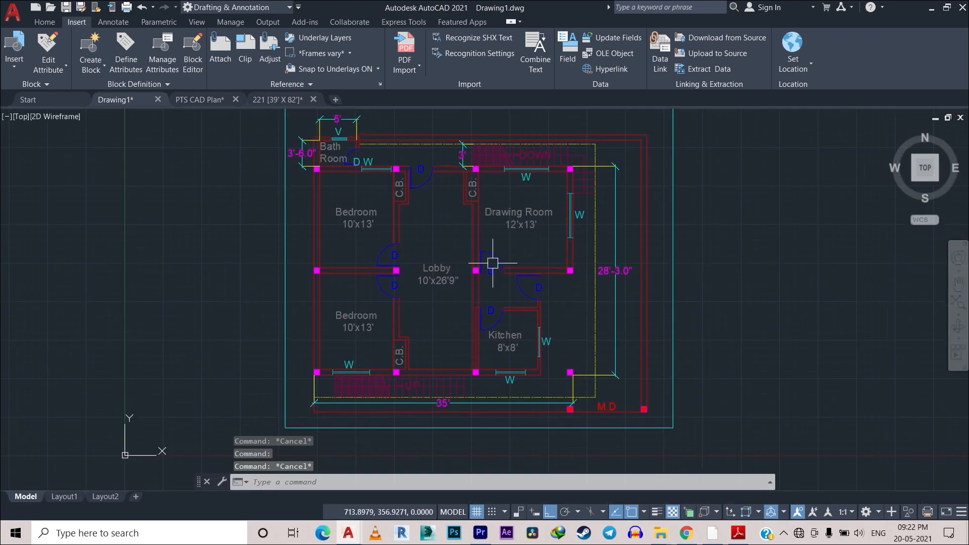
pyautogui.scroll(2, 492, 263)
pyautogui.click(418, 289)
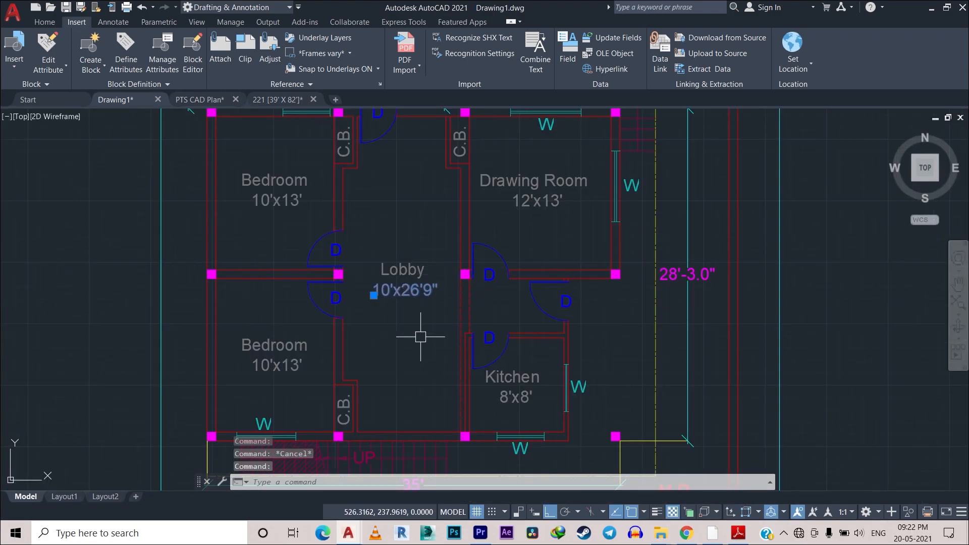
pyautogui.press('Escape')
pyautogui.scroll(-2, 443, 307)
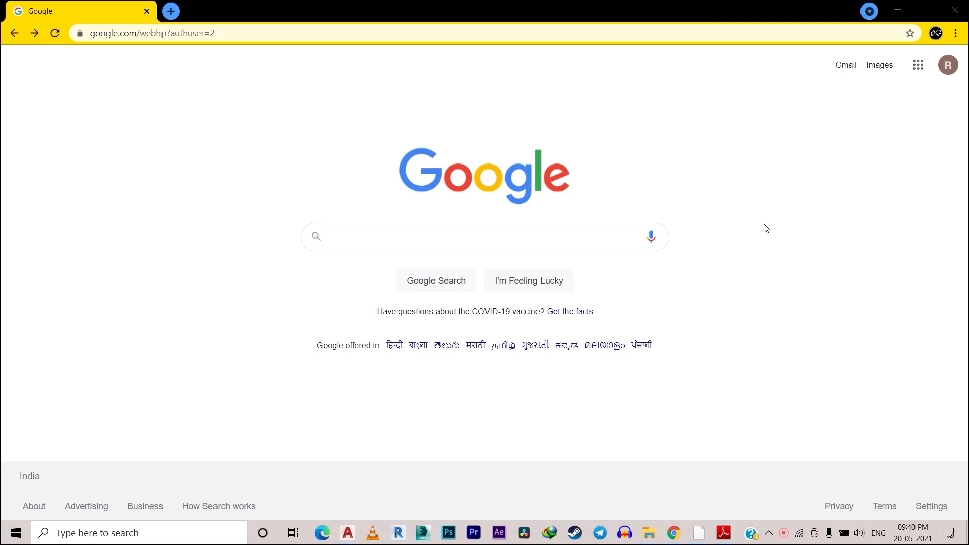
# Search Google for google drive and open the Google Drive sign-in result to reach My Drive.
pyautogui.click(441, 237)
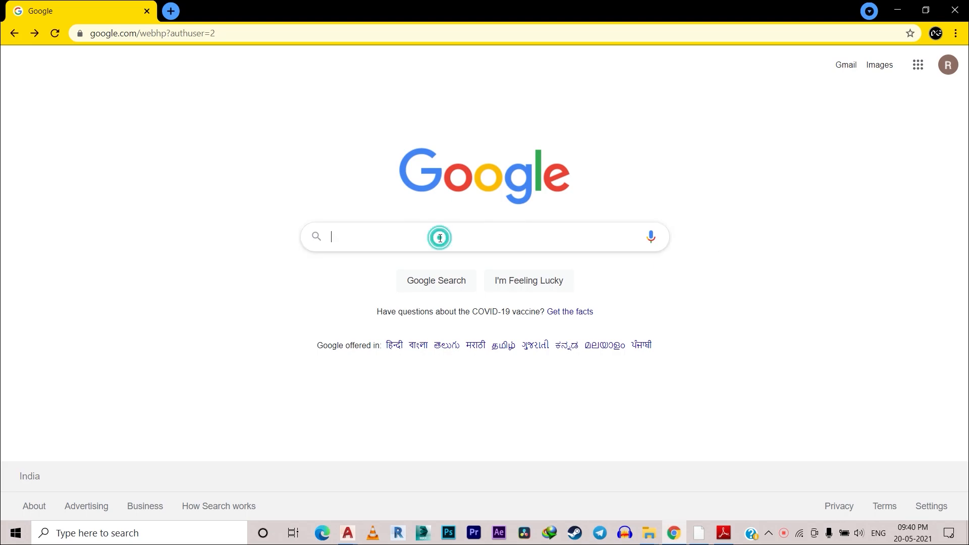
pyautogui.write('goo')
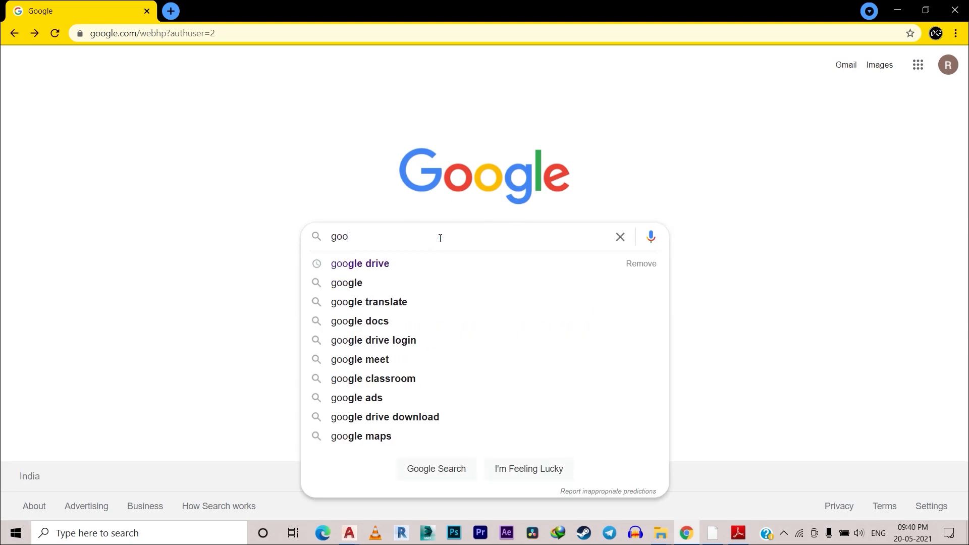
pyautogui.press('Down')
pyautogui.press('Return')
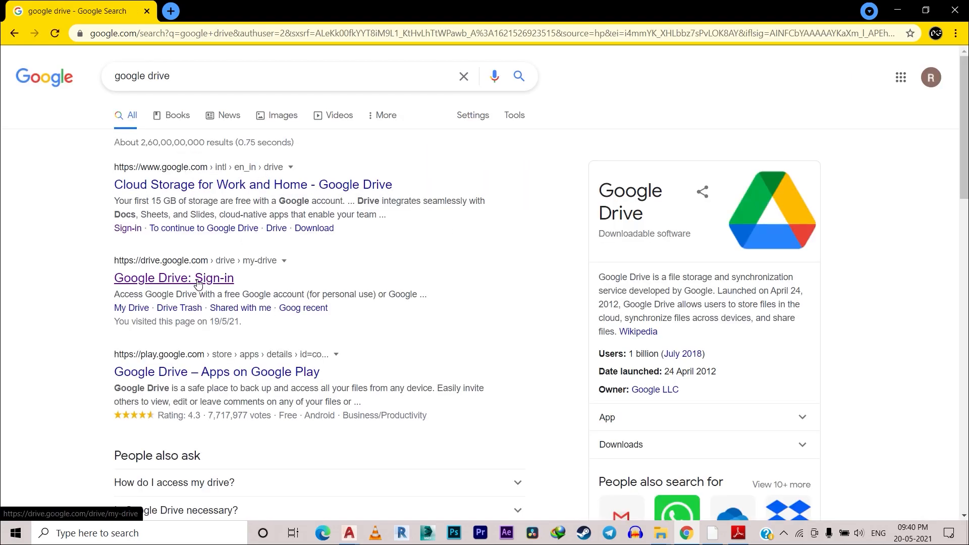
pyautogui.click(198, 283)
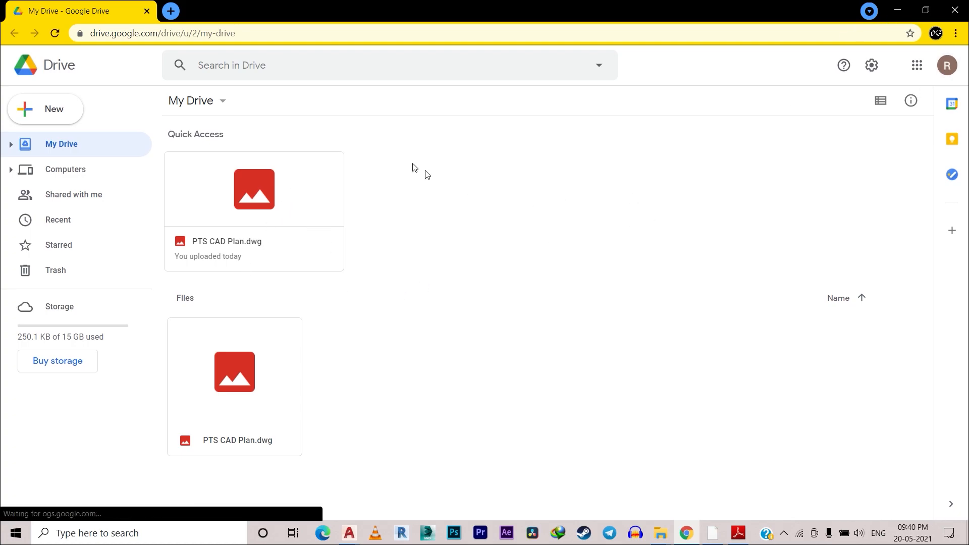
# Upload the PHC Dongra Ahir DWG file from the AutoCAD files folder to My Drive.
pyautogui.click(55, 115)
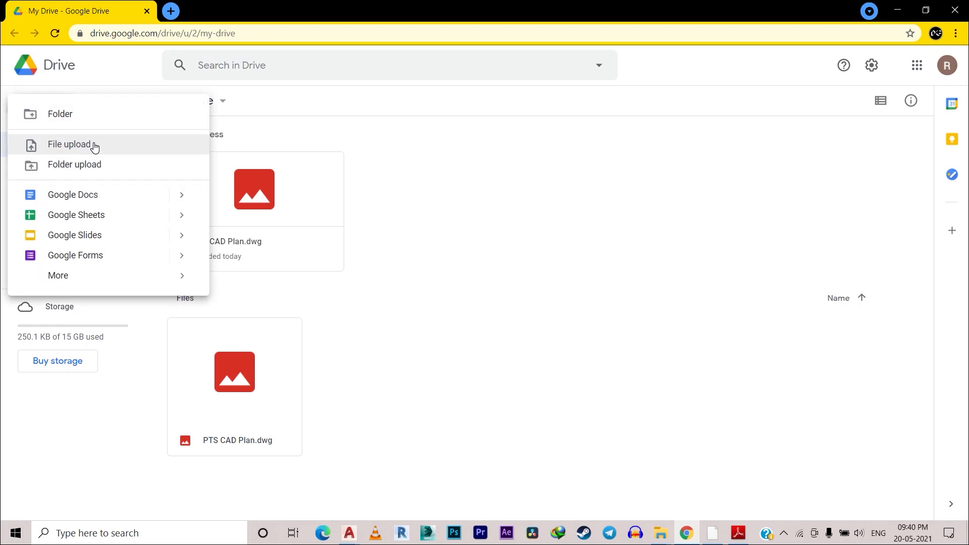
pyautogui.click(94, 145)
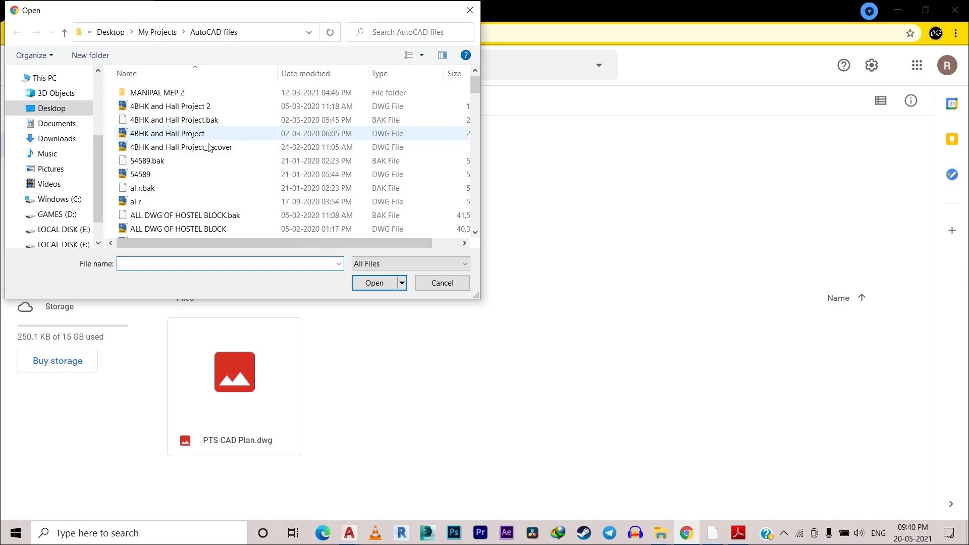
pyautogui.scroll(-5, 218, 195)
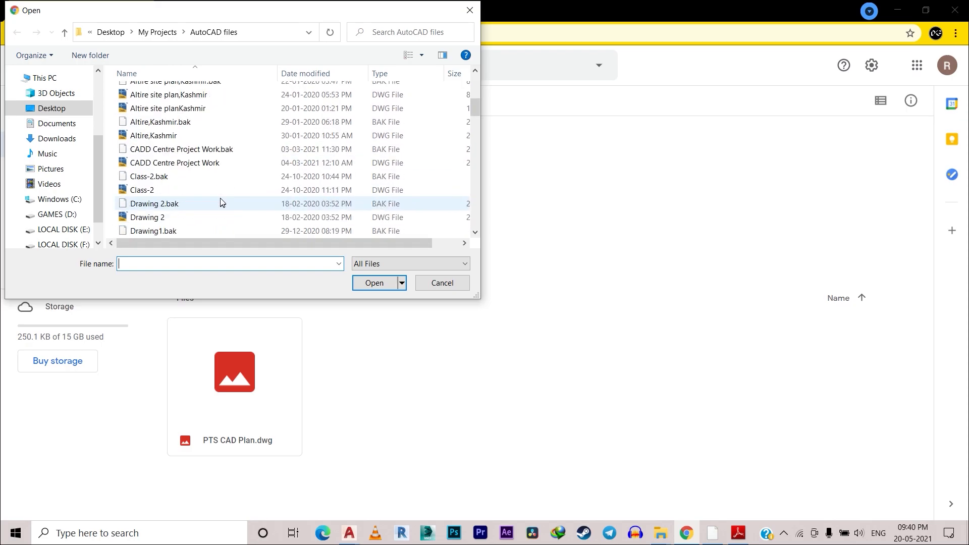
pyautogui.scroll(-7, 171, 203)
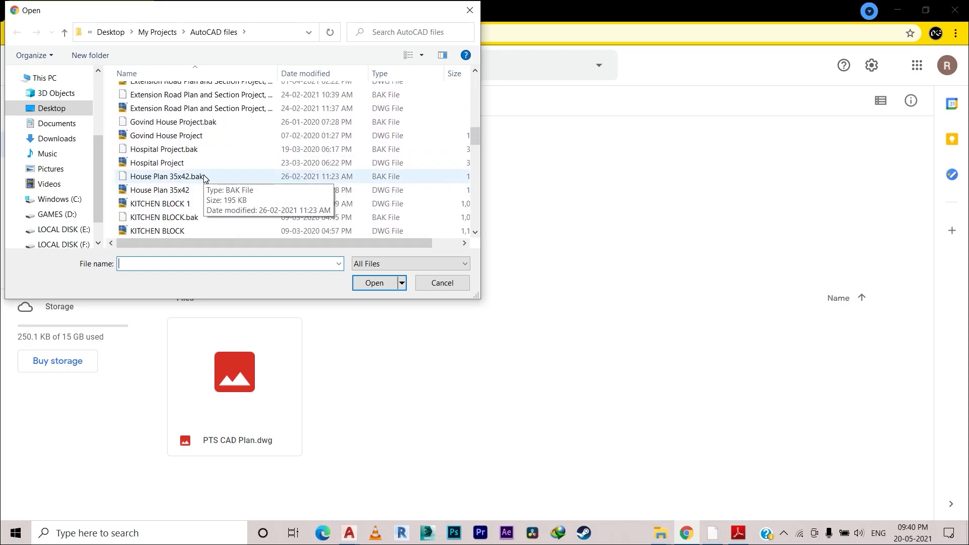
pyautogui.scroll(-3, 204, 178)
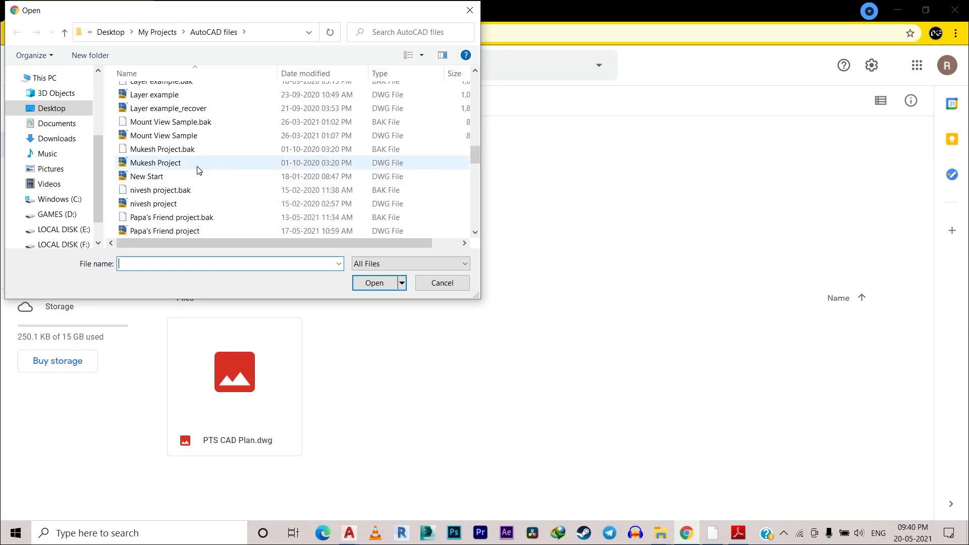
pyautogui.click(191, 177)
pyautogui.click(192, 162)
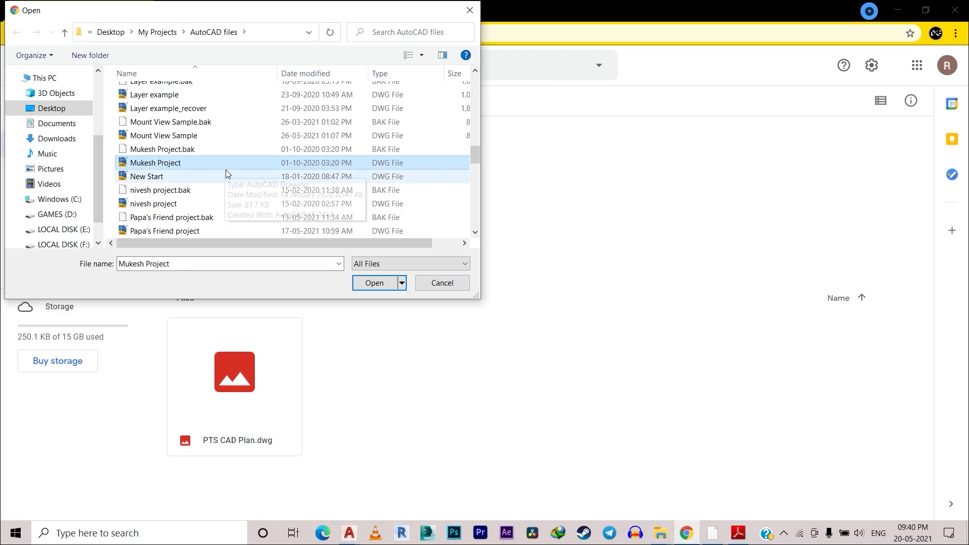
pyautogui.scroll(-2, 212, 181)
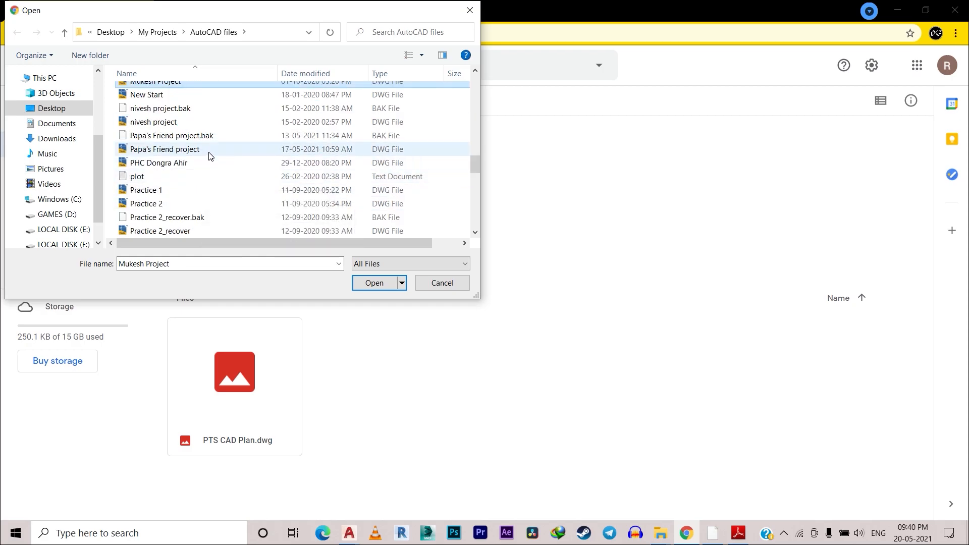
pyautogui.scroll(-1, 198, 169)
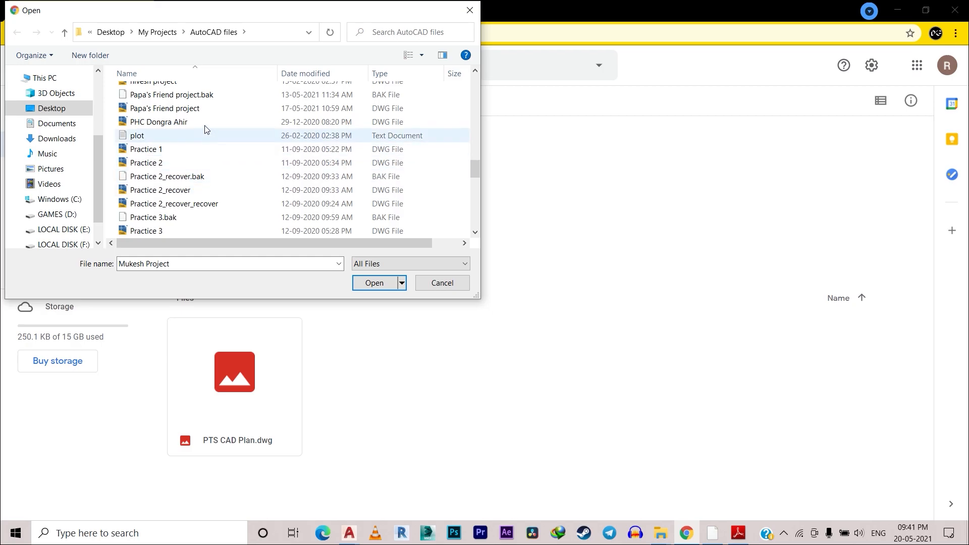
pyautogui.scroll(-2, 212, 212)
pyautogui.scroll(-4, 207, 202)
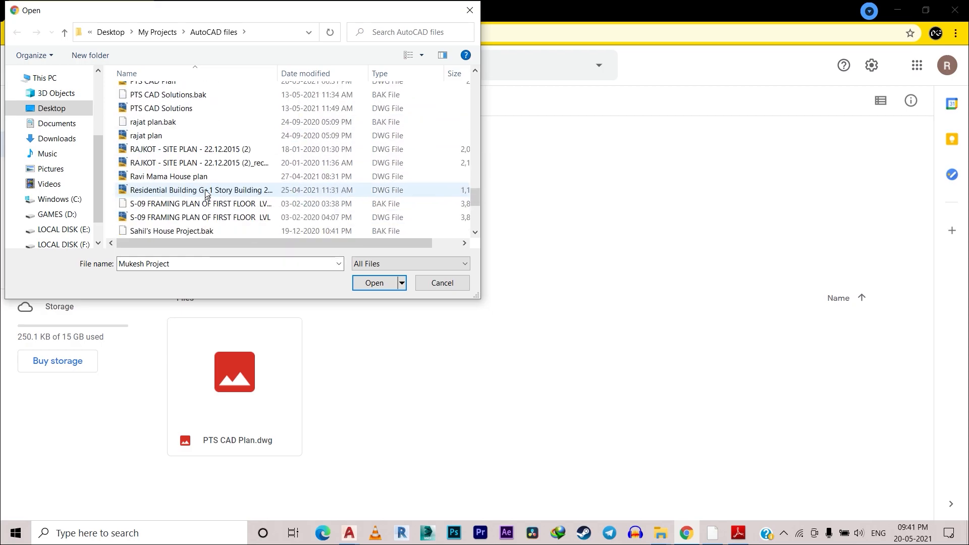
pyautogui.scroll(8, 204, 185)
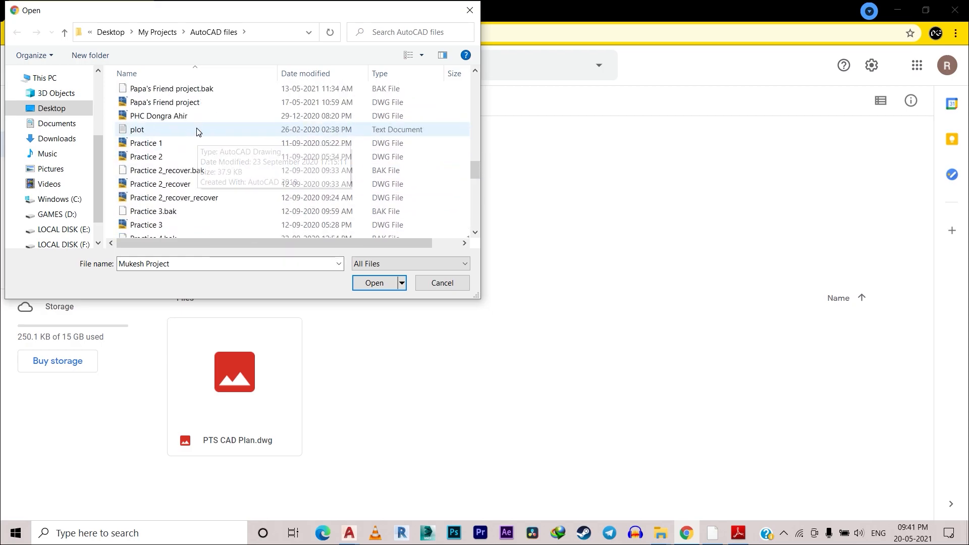
pyautogui.click(182, 184)
pyautogui.click(222, 198)
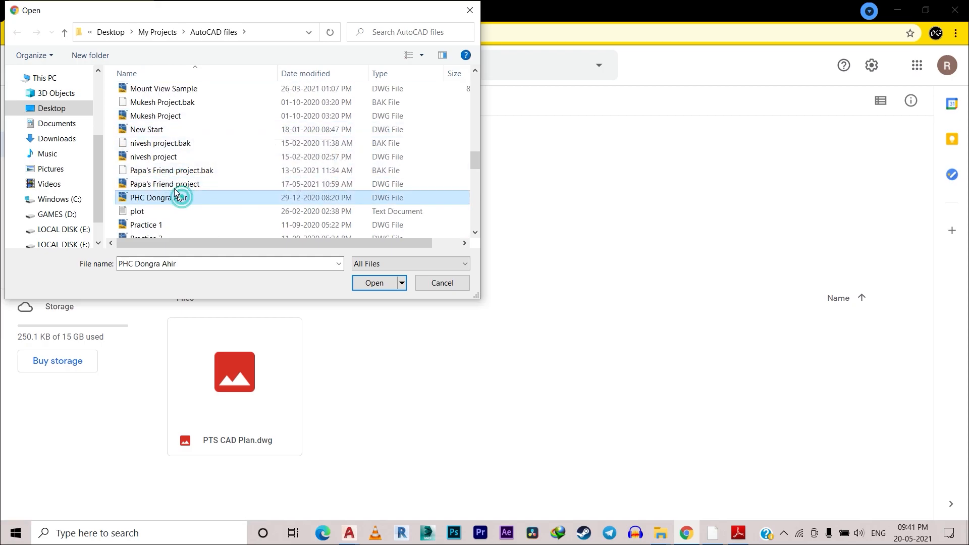
pyautogui.click(374, 283)
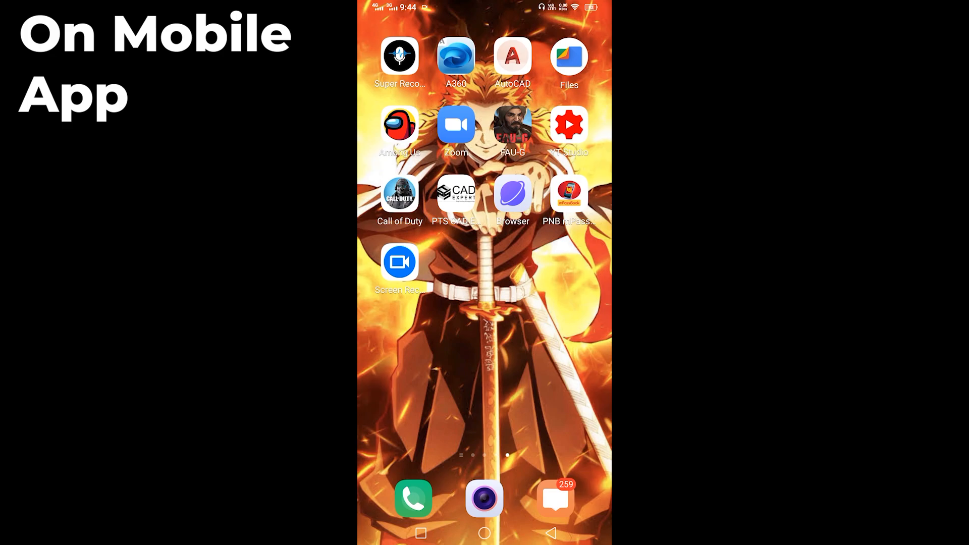
# Switch to the AutoCAD mobile app, open PHC Dongra Ahir.dwg from the Google Drive source and view its floor plan up close.
pyautogui.click(512, 56)
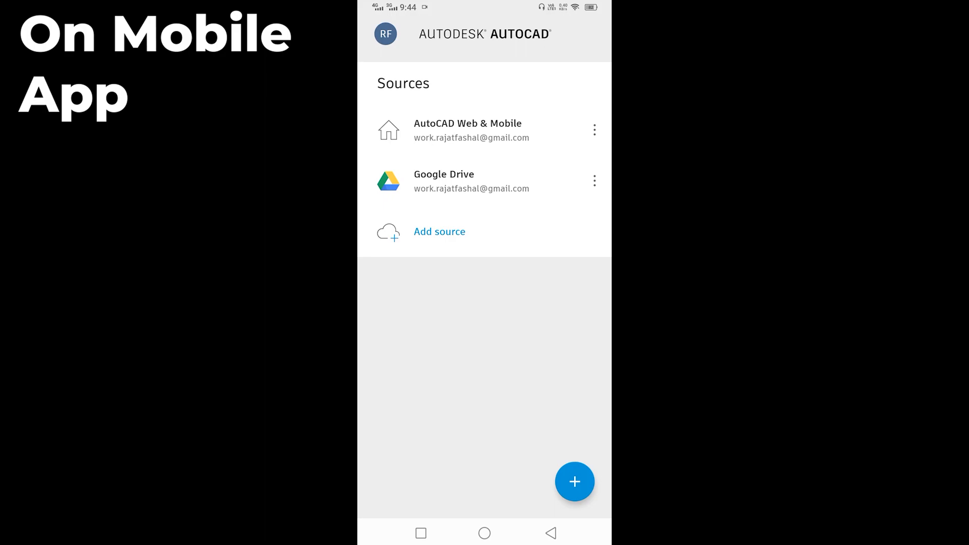
pyautogui.click(444, 182)
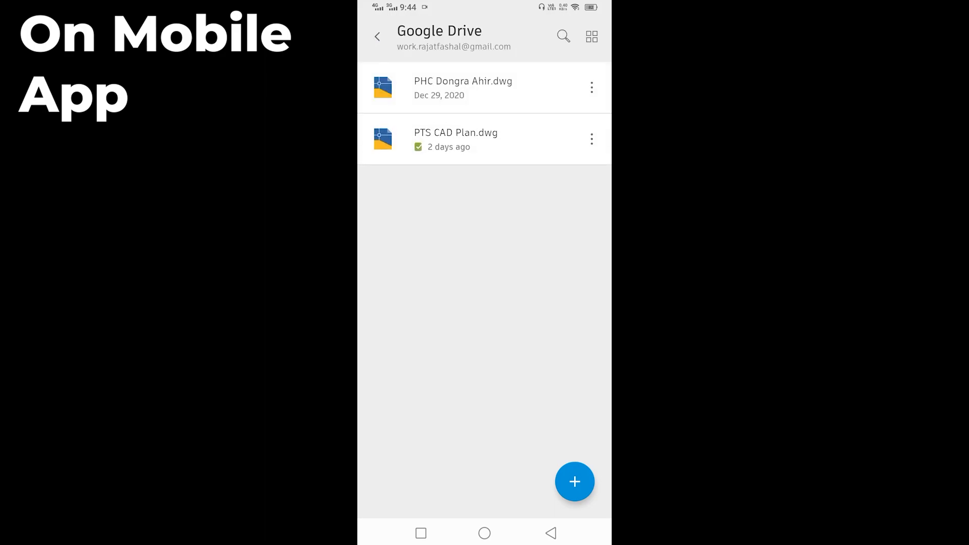
pyautogui.click(463, 87)
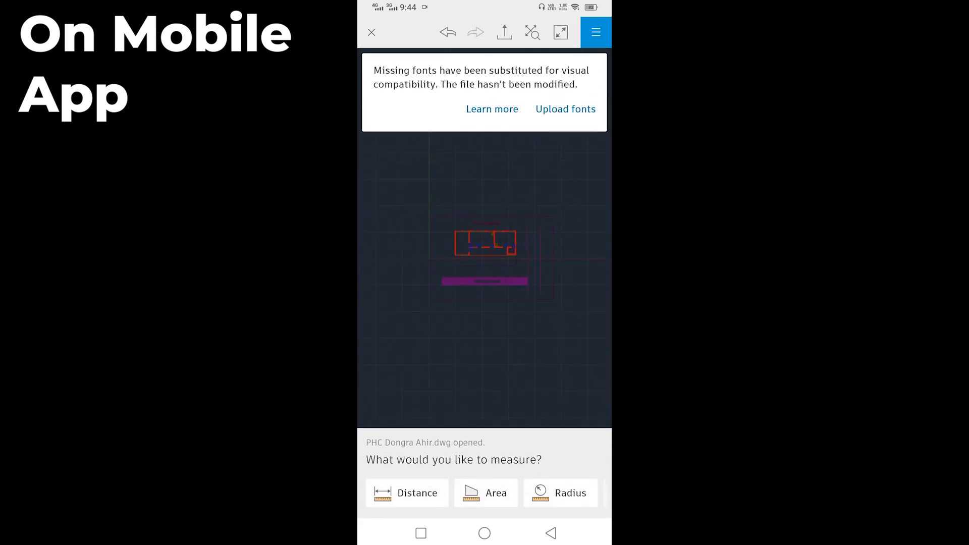
pyautogui.moveTo(474, 276); pyautogui.dragTo(495, 284)
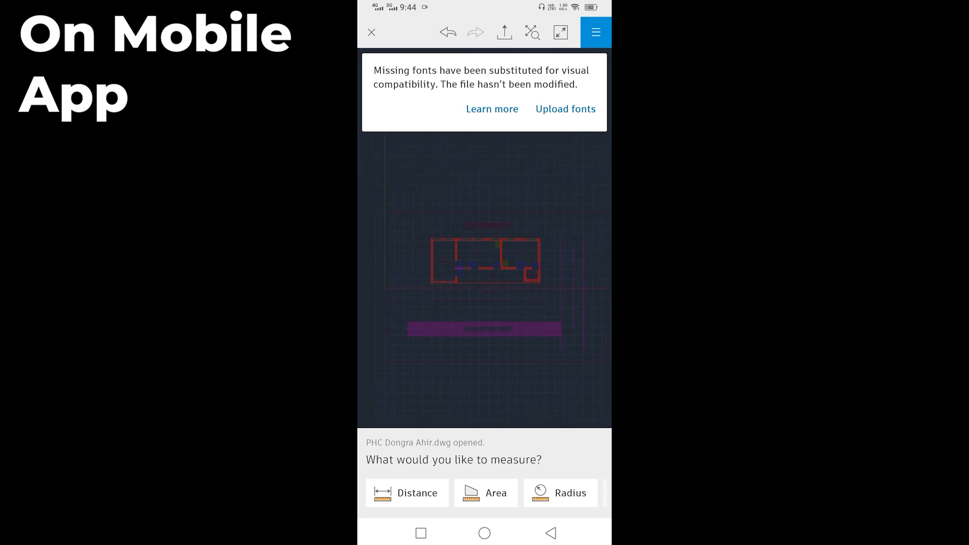
pyautogui.scroll(5, 499, 285)
pyautogui.scroll(3, 507, 268)
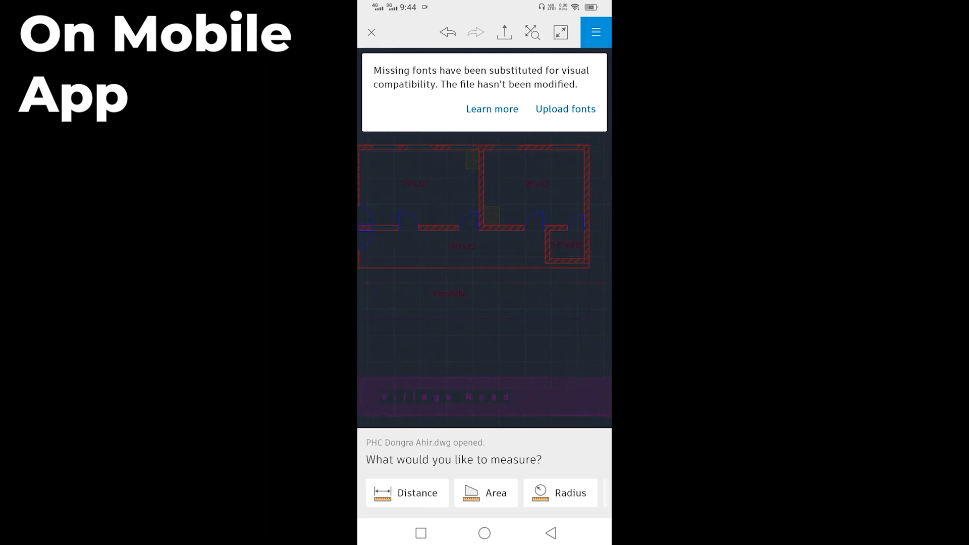
pyautogui.scroll(-3, 520, 283)
pyautogui.scroll(1, 485, 303)
pyautogui.scroll(5, 537, 232)
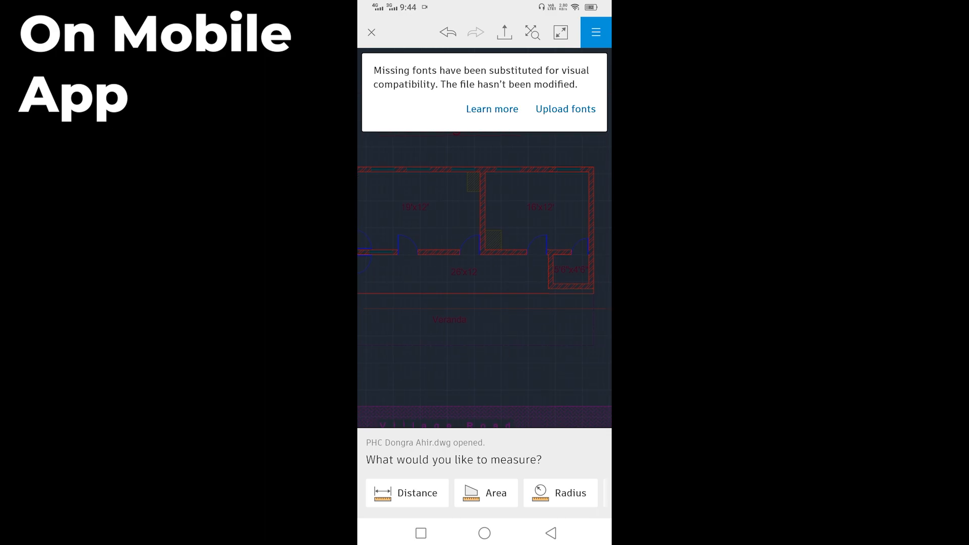
# Look over the full floor plan and village road in model space, and view the available measuring tools.
pyautogui.scroll(-4, 545, 282)
pyautogui.scroll(-3, 500, 252)
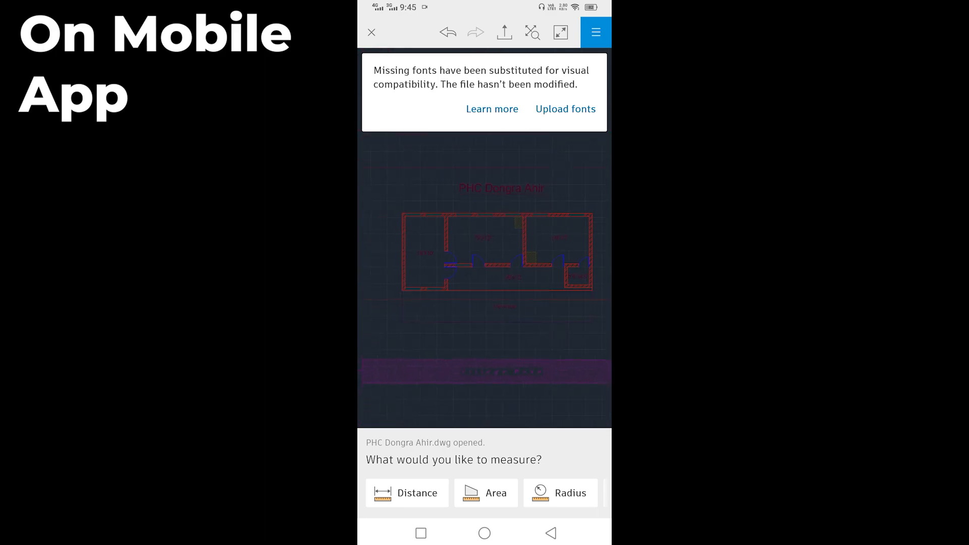
pyautogui.moveTo(484, 313); pyautogui.dragTo(500, 248)
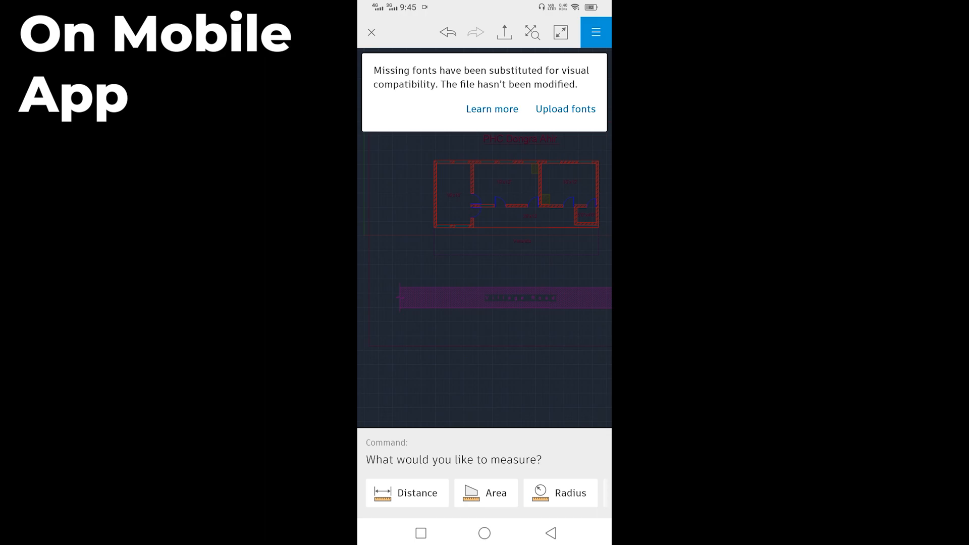
pyautogui.moveTo(560, 492)
pyautogui.mouseDown()
pyautogui.moveTo(375, 492)
pyautogui.moveTo(552, 492)
pyautogui.mouseUp()
pyautogui.click(502, 109)
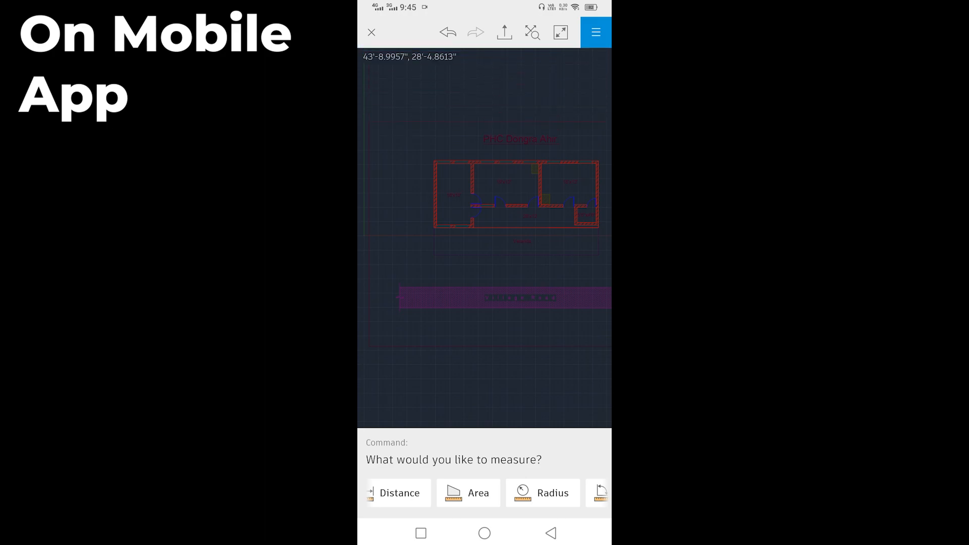
pyautogui.moveTo(512, 141); pyautogui.dragTo(528, 51)
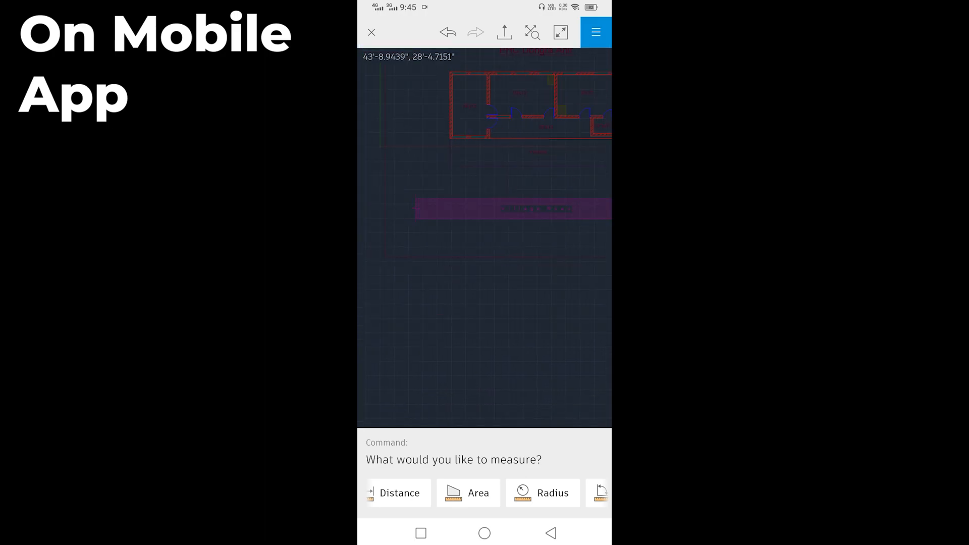
pyautogui.moveTo(469, 493); pyautogui.dragTo(486, 493)
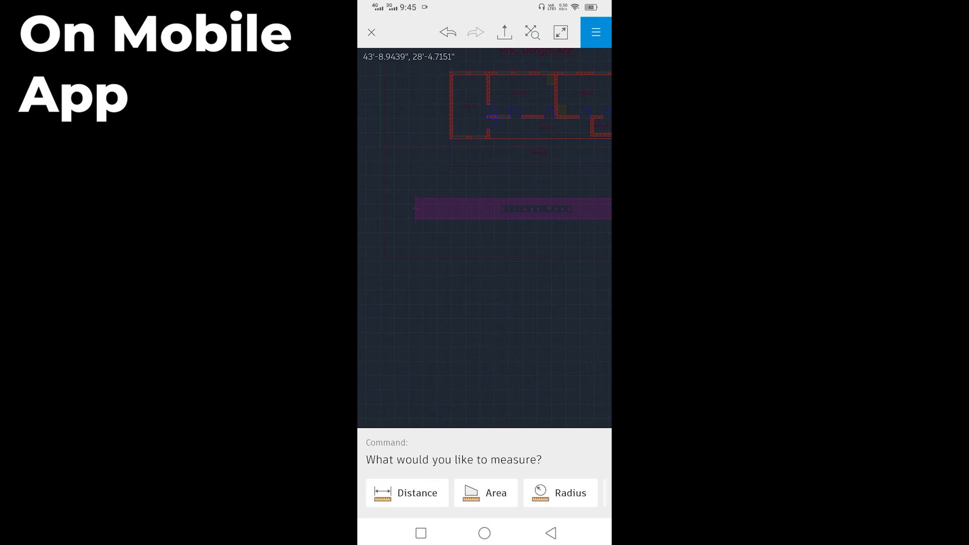
# Review the drawing's list of layers from 0 to Window.
pyautogui.click(596, 32)
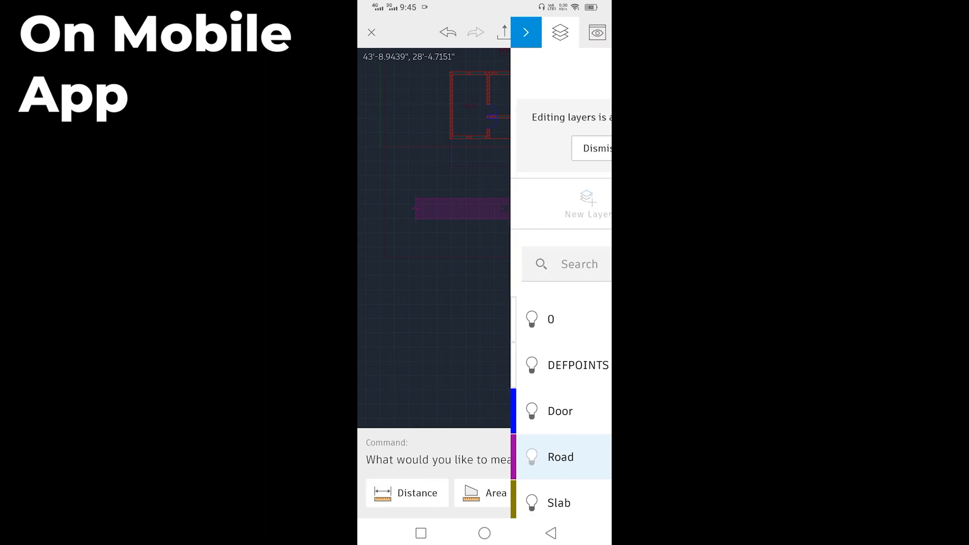
pyautogui.scroll(-4, 485, 404)
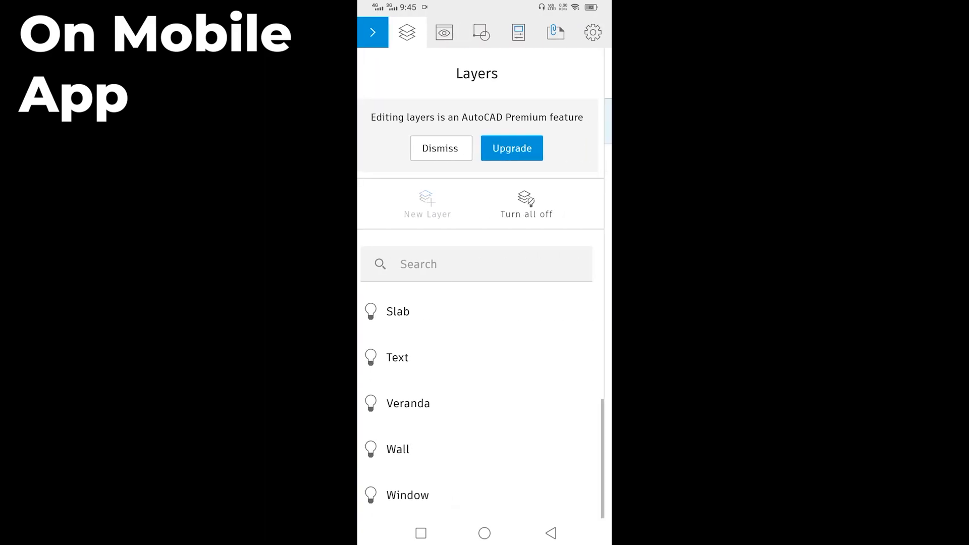
pyautogui.scroll(4, 484, 404)
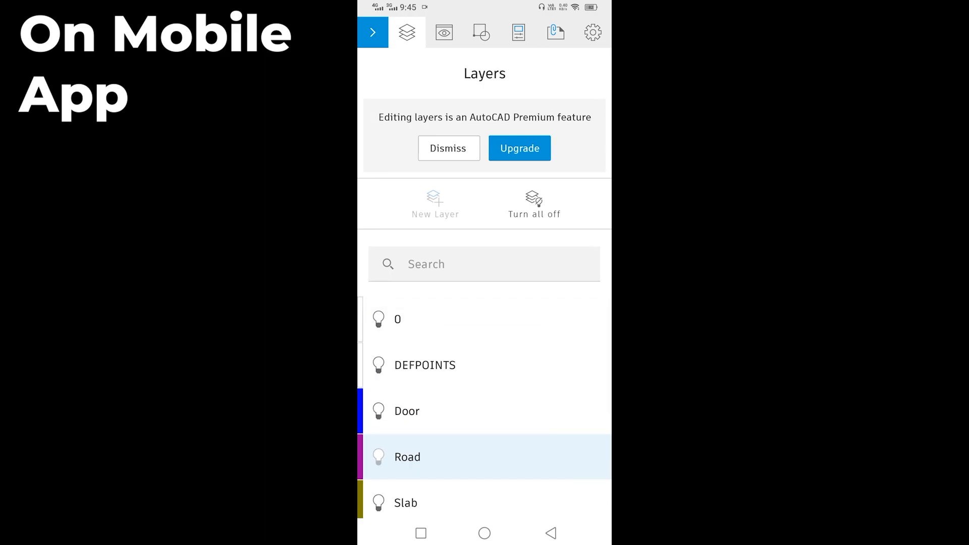
# Switch the drawing to its paper layout and examine the plan with its veranda and village road, overall and close up.
pyautogui.click(445, 32)
pyautogui.click(407, 33)
pyautogui.click(444, 32)
pyautogui.click(392, 166)
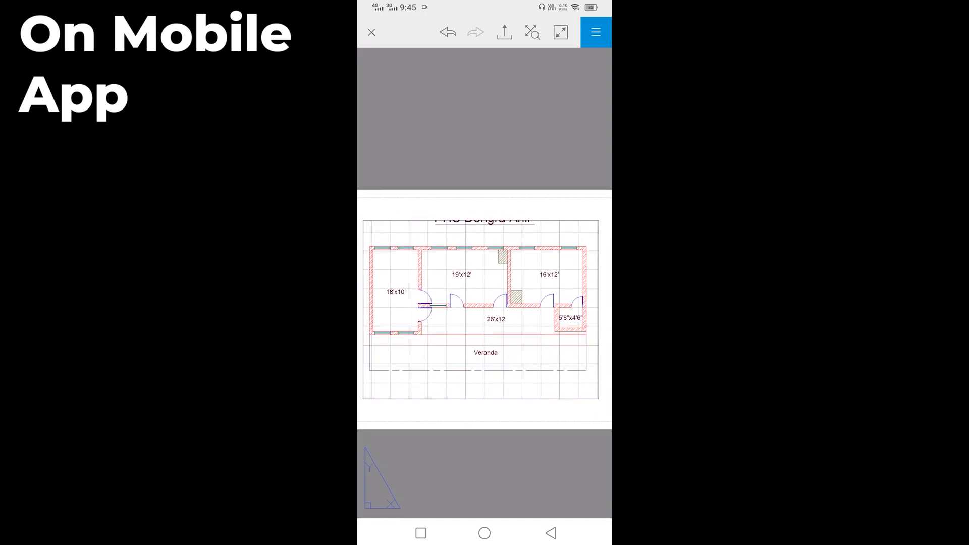
pyautogui.scroll(-1, 484, 308)
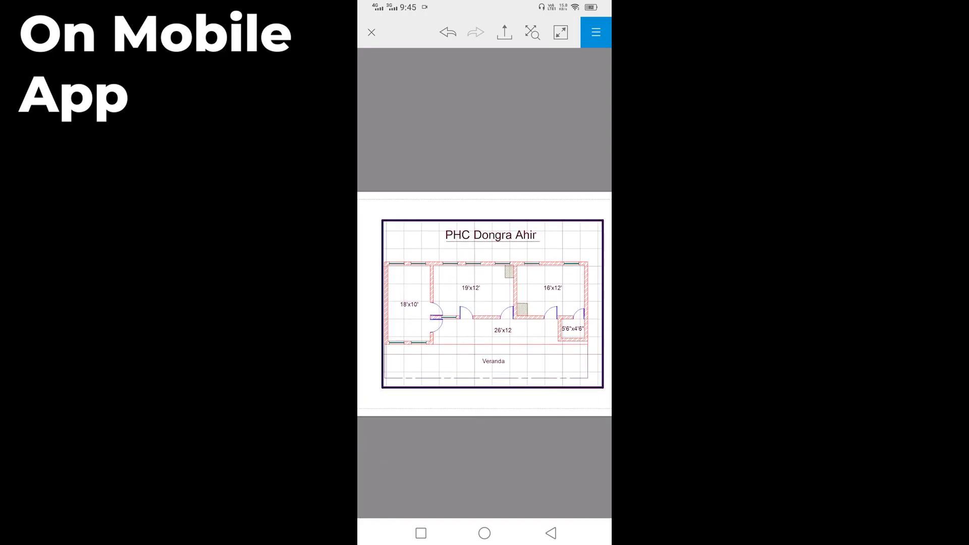
pyautogui.scroll(-2, 493, 304)
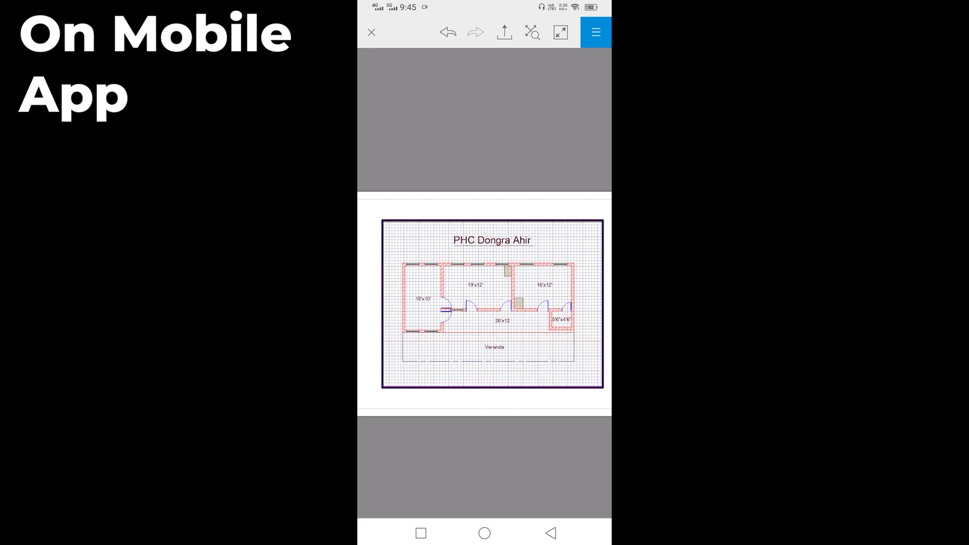
pyautogui.scroll(-1, 493, 304)
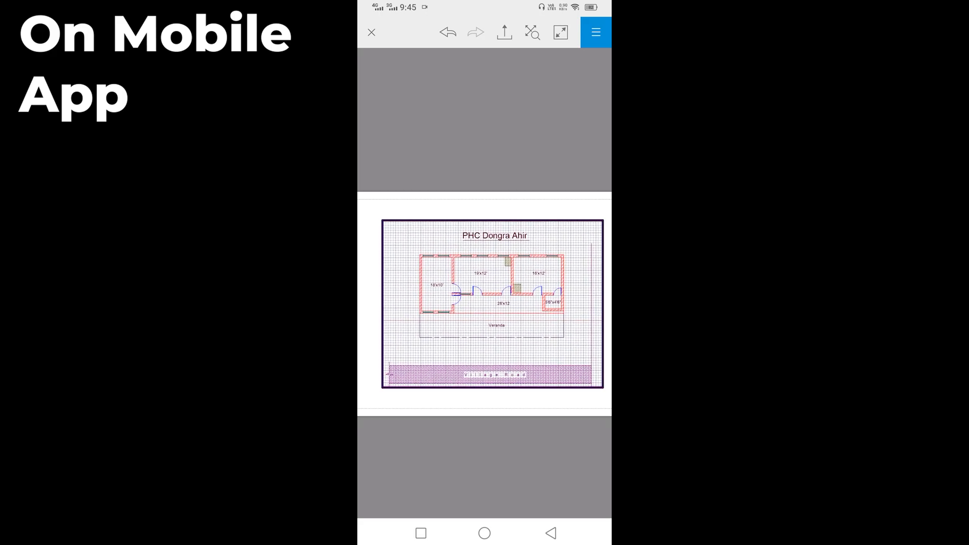
pyautogui.scroll(-1, 493, 303)
pyautogui.moveTo(492, 304); pyautogui.dragTo(500, 312)
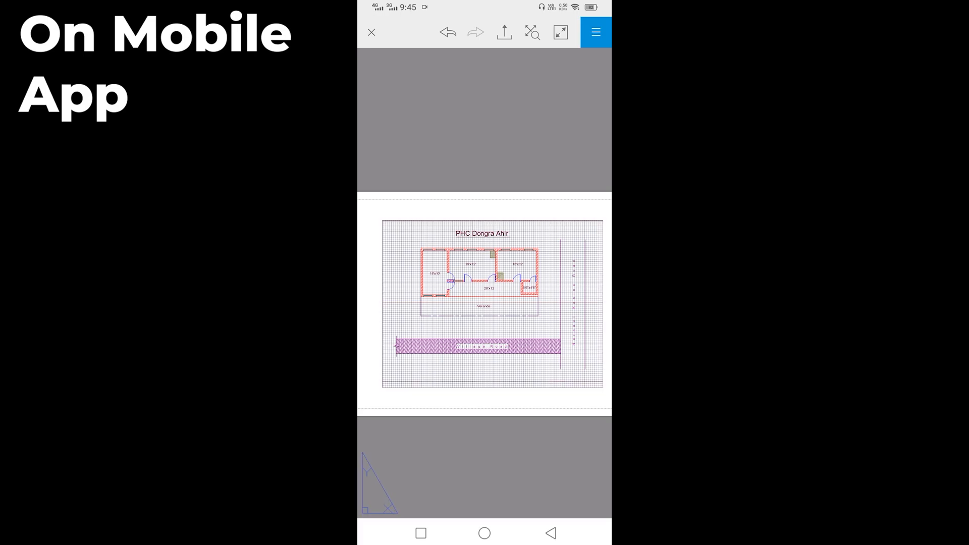
pyautogui.moveTo(492, 304); pyautogui.dragTo(558, 323)
pyautogui.scroll(5, 509, 327)
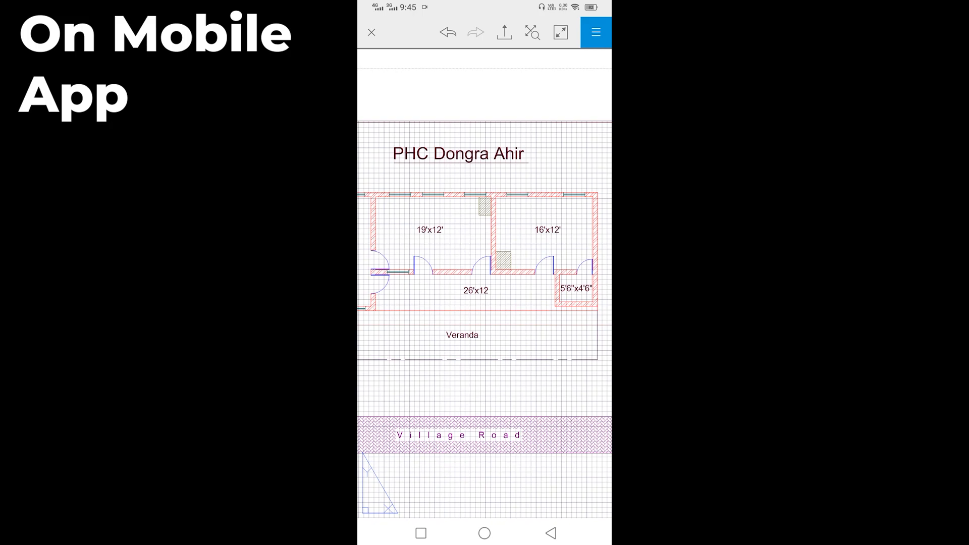
# Reopen PHC Dongra Ahir.dwg from the Google Drive list and try the Distance measuring tool without picking any points.
pyautogui.click(550, 533)
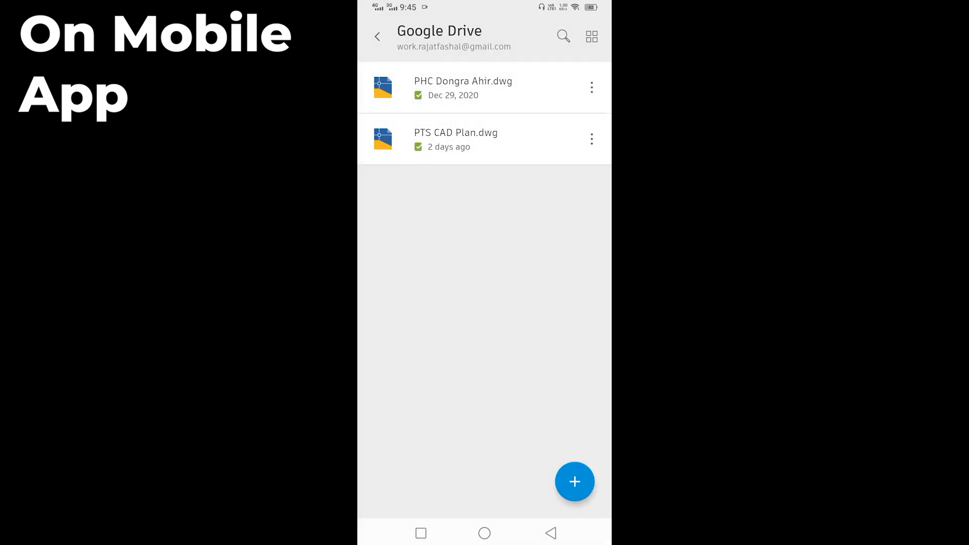
pyautogui.click(462, 87)
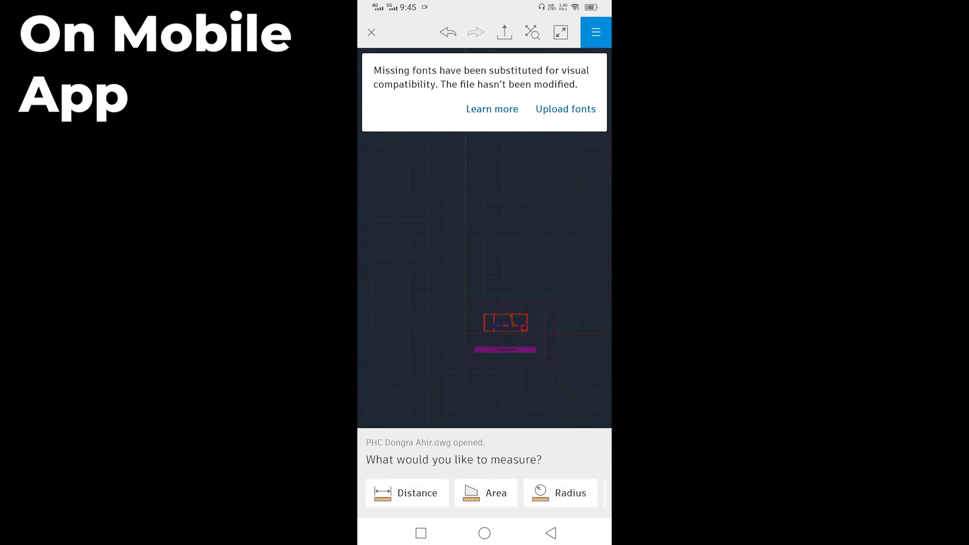
pyautogui.click(407, 492)
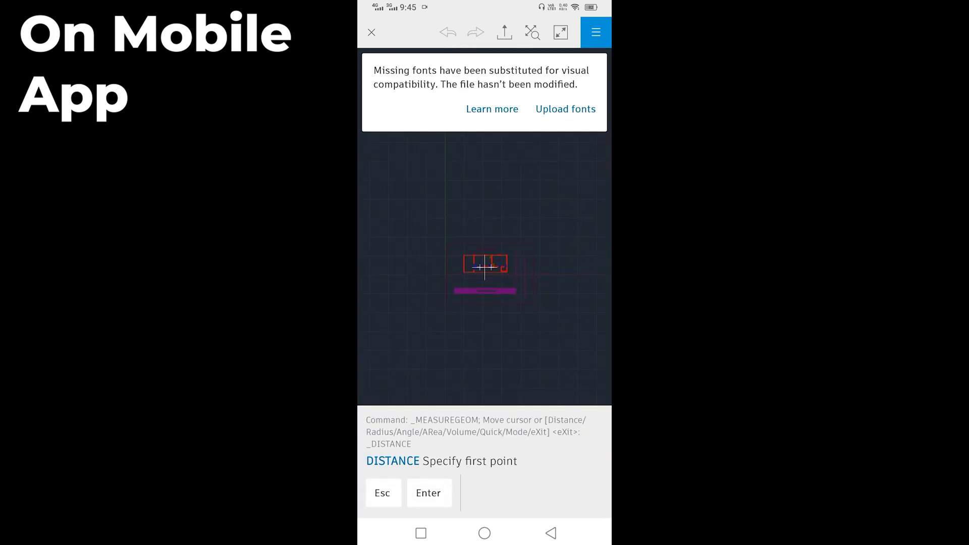
pyautogui.click(382, 492)
pyautogui.moveTo(555, 492)
pyautogui.mouseDown()
pyautogui.moveTo(393, 492)
pyautogui.moveTo(570, 492)
pyautogui.mouseUp()
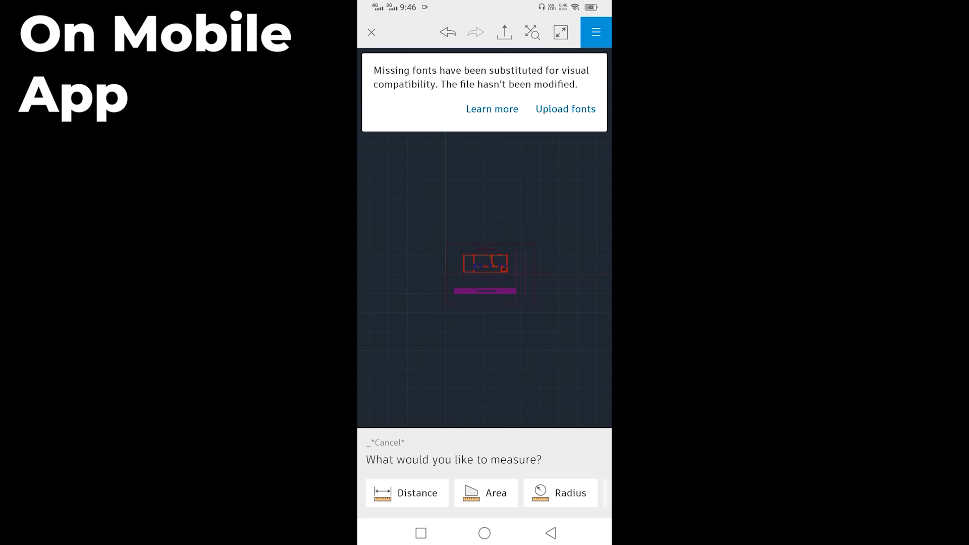
# Check the Blocks feature and review the drafting settings for units, polar tracking, snap and grid.
pyautogui.click(595, 31)
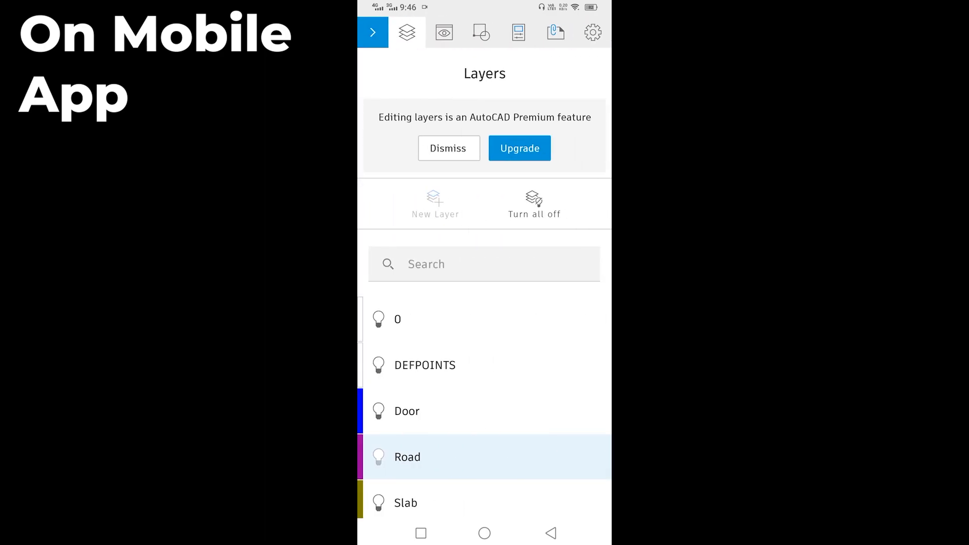
pyautogui.click(481, 32)
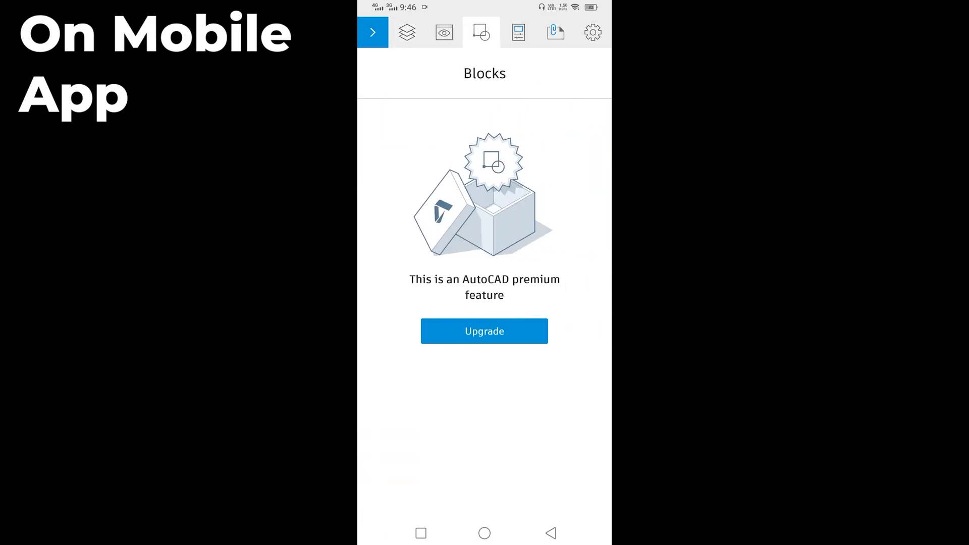
pyautogui.click(444, 32)
pyautogui.click(593, 32)
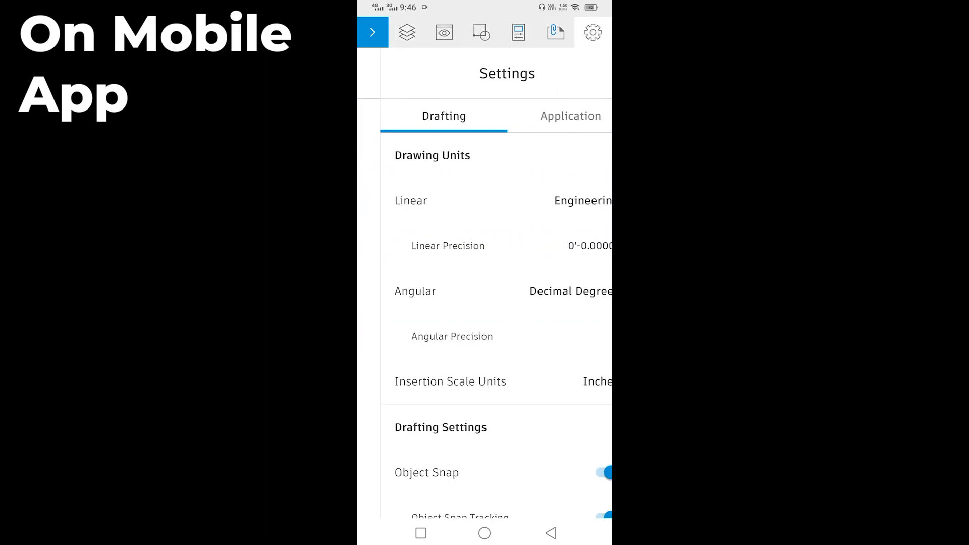
pyautogui.scroll(-10, 484, 326)
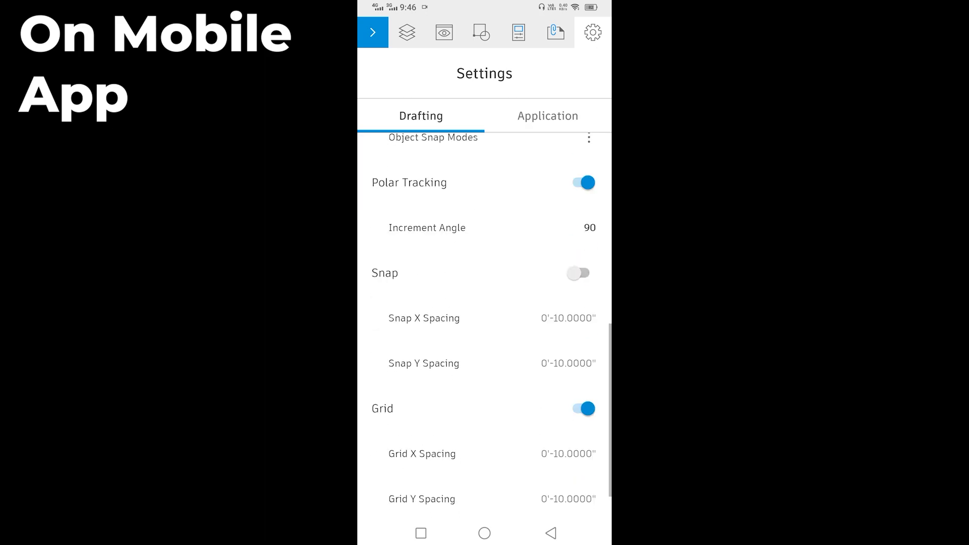
pyautogui.scroll(10, 484, 326)
pyautogui.scroll(-10, 484, 325)
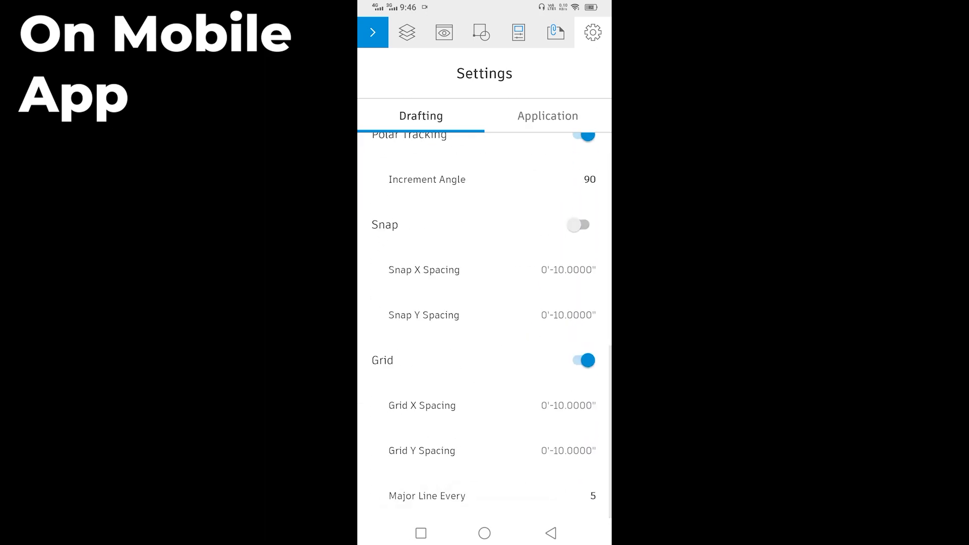
# Check the application settings, the Properties and Blocks features, and return to the drawing view.
pyautogui.click(548, 116)
pyautogui.click(442, 115)
pyautogui.click(518, 32)
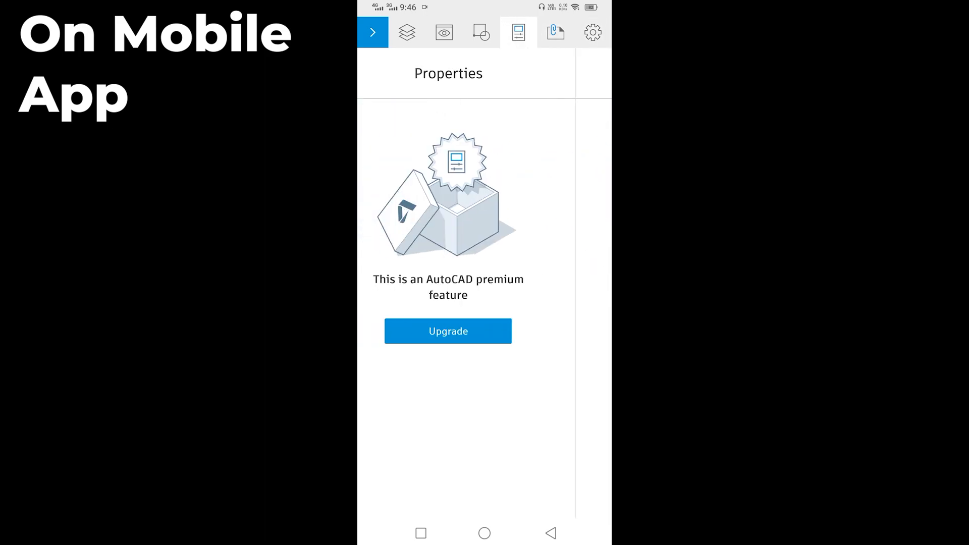
pyautogui.click(481, 32)
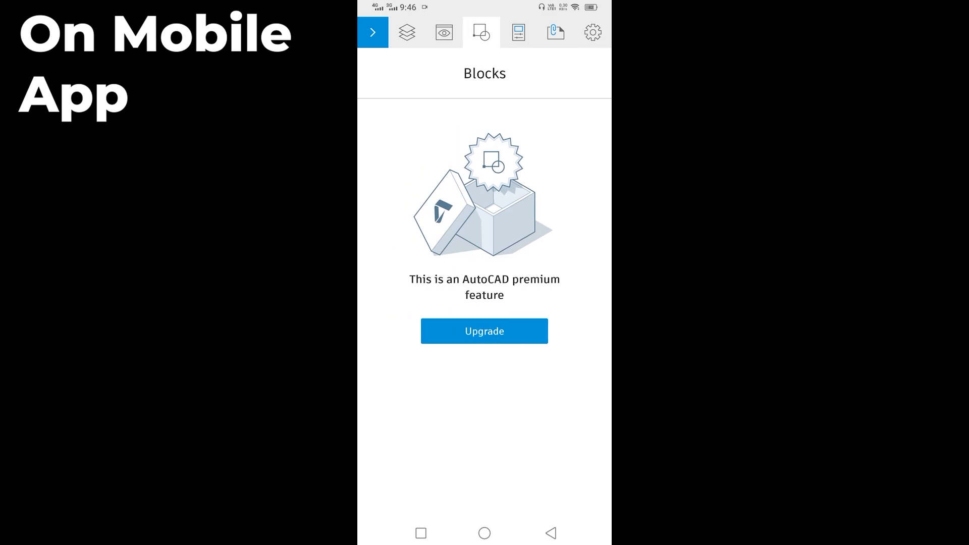
pyautogui.click(373, 32)
pyautogui.moveTo(507, 264)
pyautogui.mouseDown()
pyautogui.moveTo(520, 222)
pyautogui.moveTo(501, 302)
pyautogui.moveTo(505, 234)
pyautogui.mouseUp()
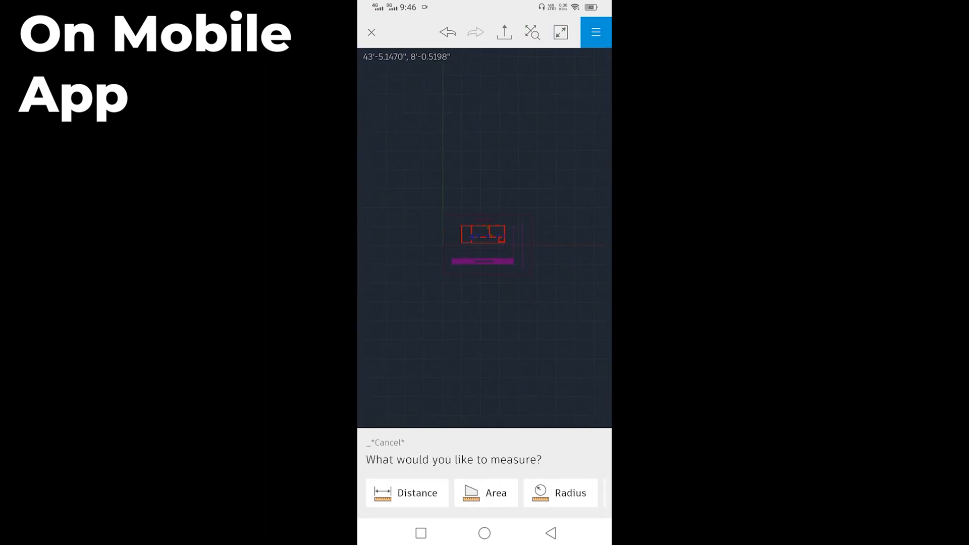
pyautogui.scroll(3, 526, 217)
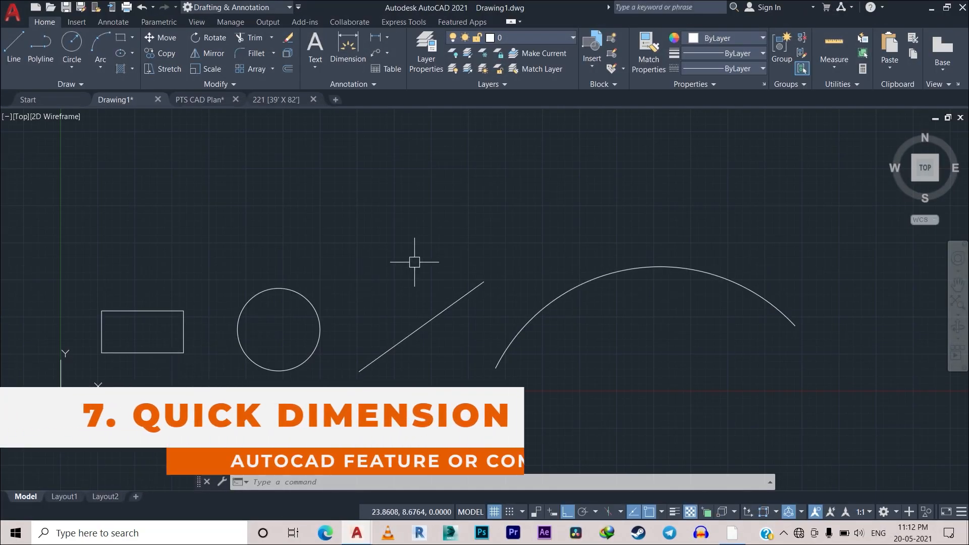
# Switch to AutoCAD 2021 on the desktop and look over the rectangle, circle, inclined line and arc in Drawing1.
pyautogui.scroll(2, 131, 374)
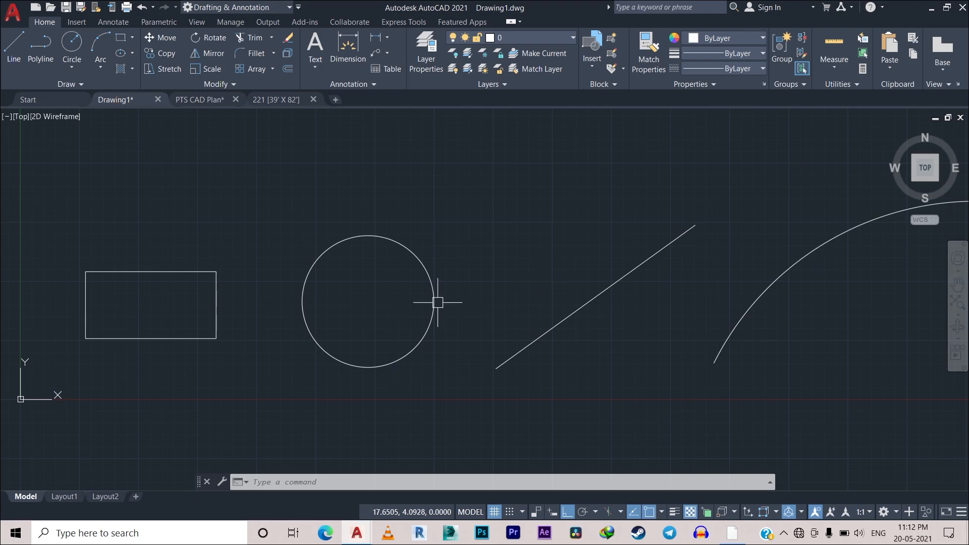
pyautogui.scroll(-2, 414, 236)
pyautogui.moveTo(416, 244); pyautogui.dragTo(430, 278, button='middle')
pyautogui.scroll(2, 344, 329)
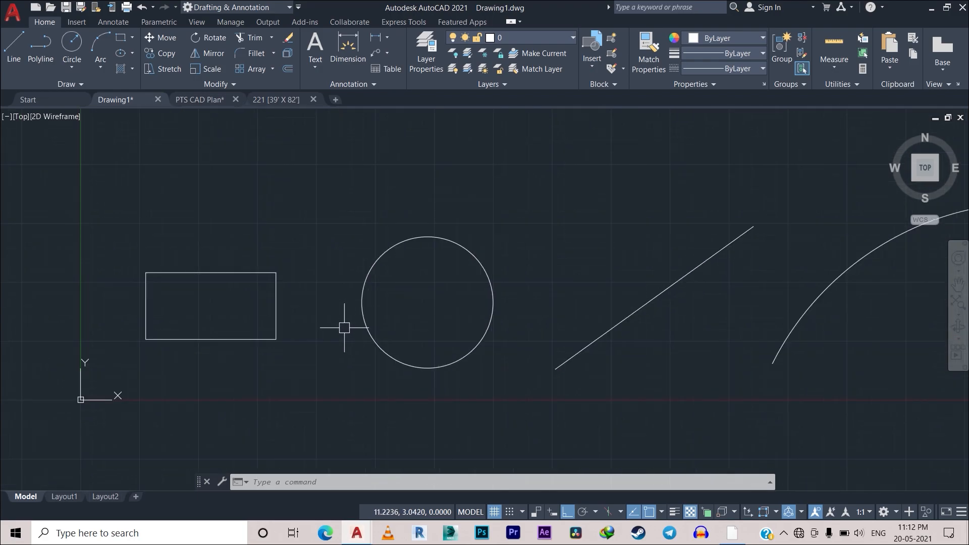
pyautogui.moveTo(666, 310); pyautogui.dragTo(311, 324, button='middle')
pyautogui.scroll(-2, 539, 273)
pyautogui.moveTo(575, 275); pyautogui.dragTo(660, 271, button='middle')
pyautogui.scroll(2, 361, 324)
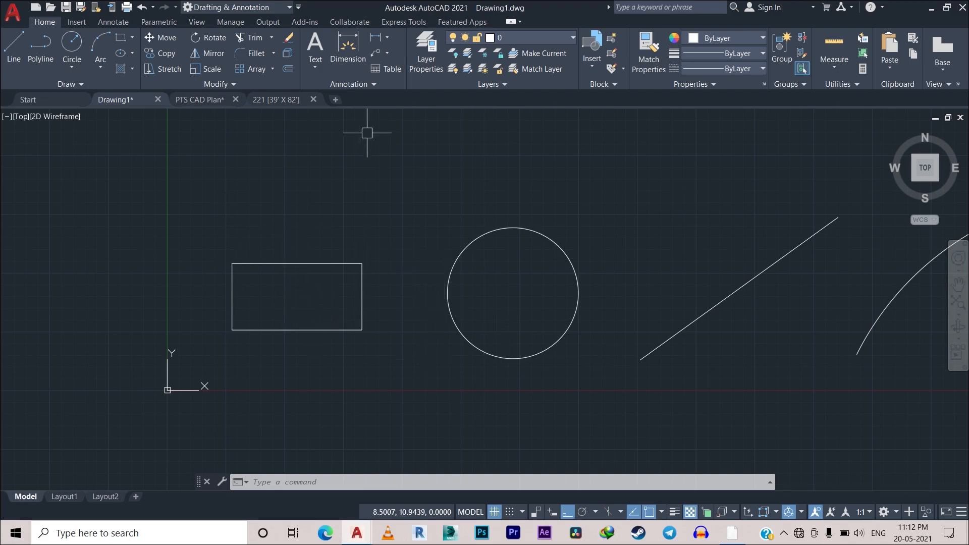
# Dimension the rectangle's top edge with the Dimension command, placing the dimension line just above it.
pyautogui.click(348, 45)
pyautogui.scroll(4, 325, 245)
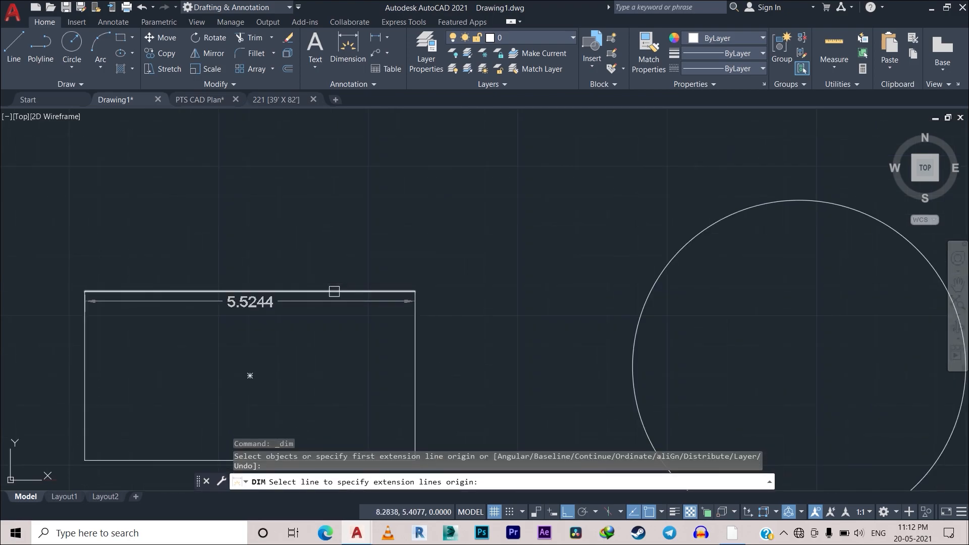
pyautogui.click(334, 291)
pyautogui.click(340, 259)
# Add a diameter dimension to the circle, placing its text outside toward the upper right.
pyautogui.scroll(-2, 508, 243)
pyautogui.moveTo(508, 243); pyautogui.dragTo(320, 259, button='middle')
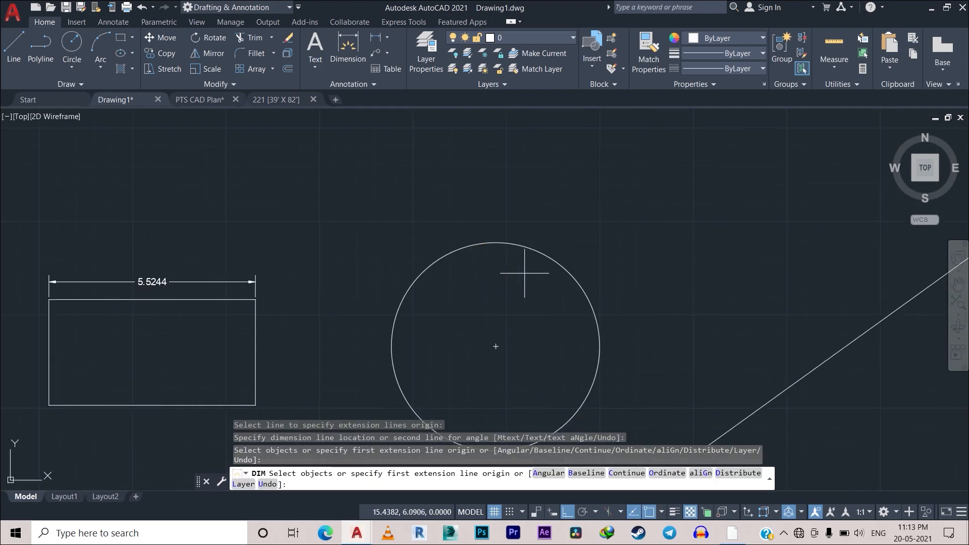
pyautogui.click(555, 266)
pyautogui.click(585, 233)
pyautogui.scroll(-4, 732, 265)
pyautogui.moveTo(717, 269); pyautogui.dragTo(584, 258, button='middle')
pyautogui.scroll(4, 648, 295)
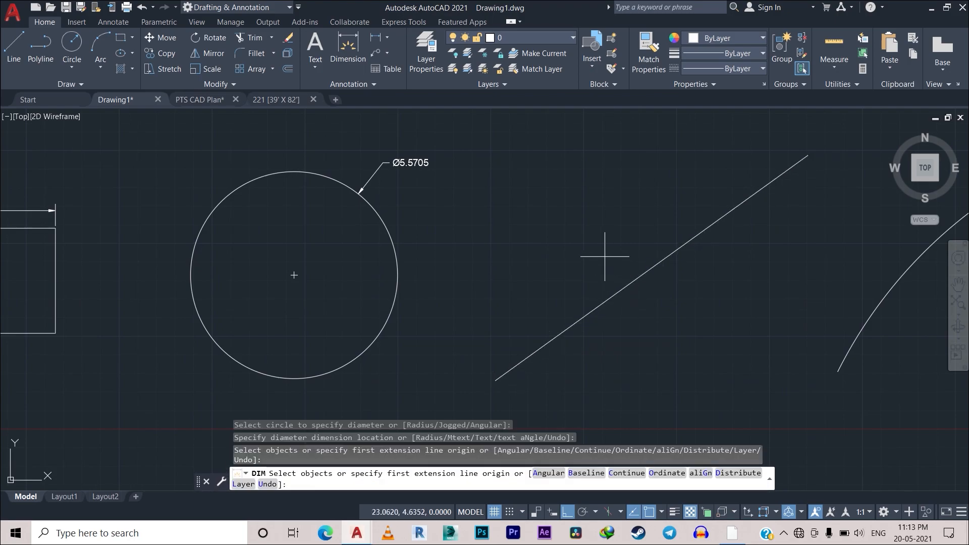
pyautogui.click(631, 279)
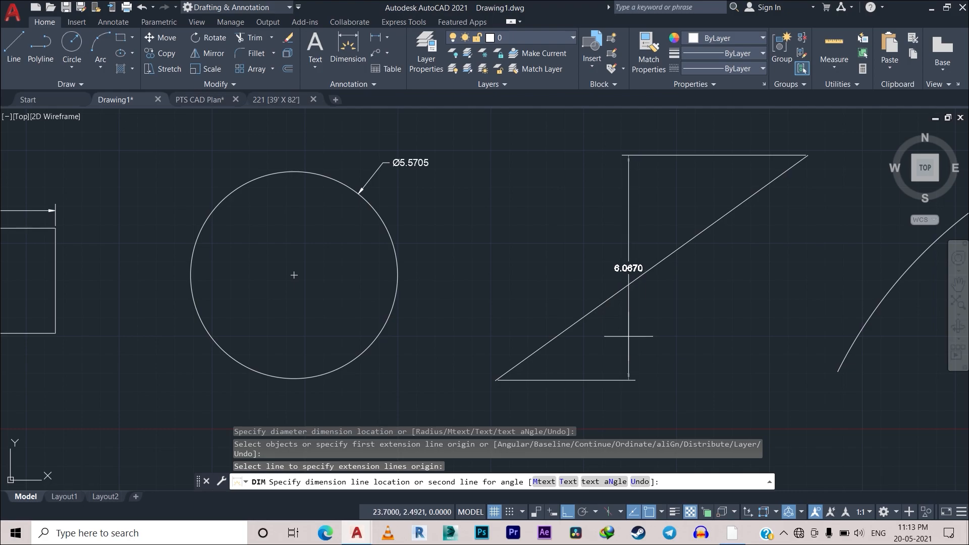
pyautogui.press('Escape')
pyautogui.click(348, 47)
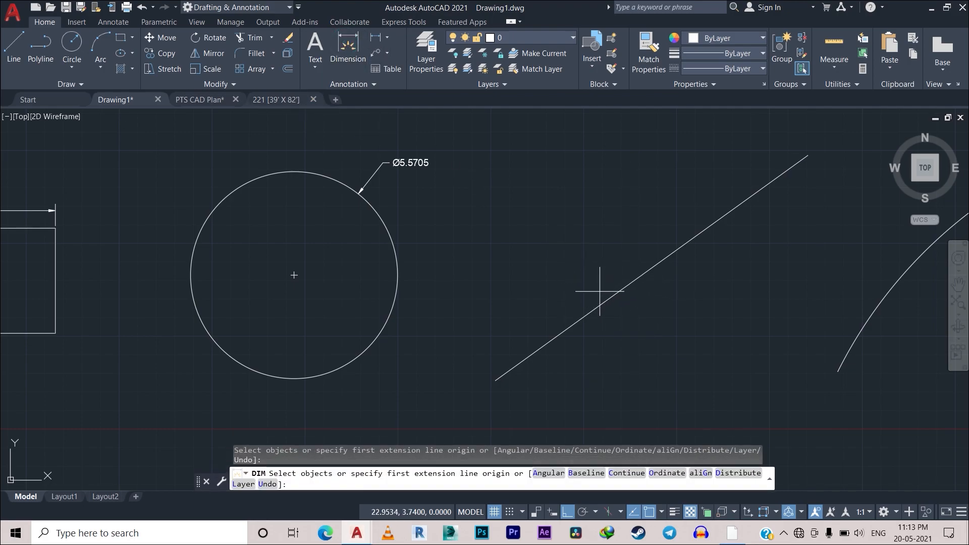
pyautogui.click(599, 296)
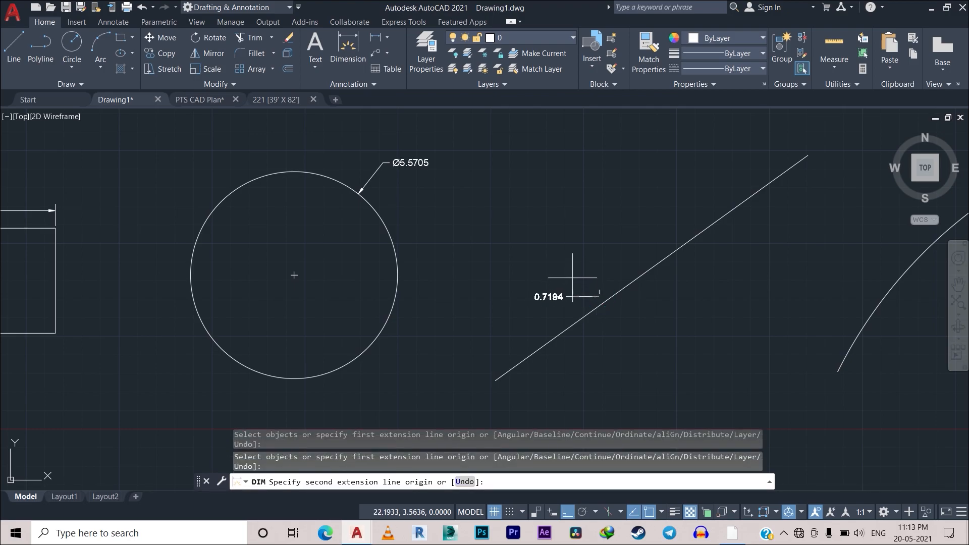
# Add a horizontal linear dimension to the inclined line, placing the dimension line across its lower part.
pyautogui.click(347, 46)
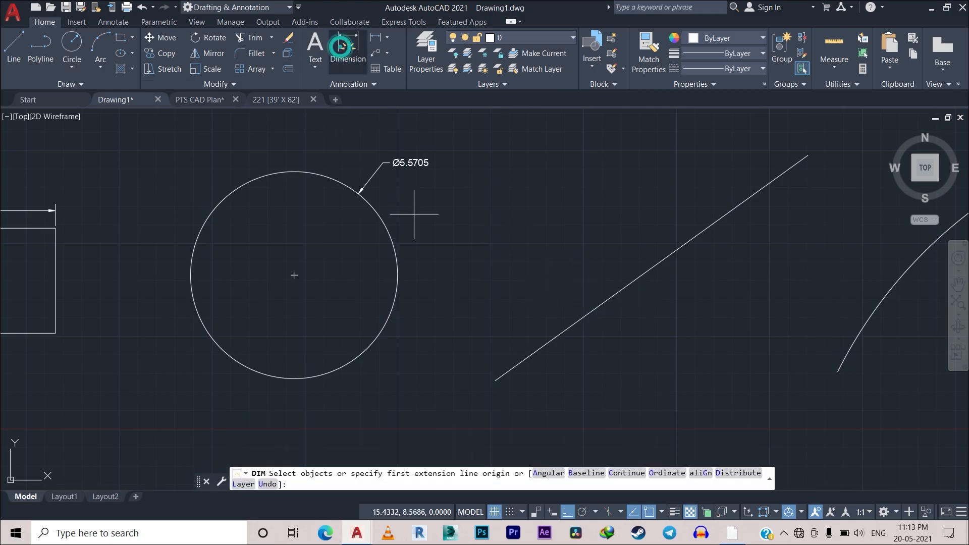
pyautogui.click(533, 350)
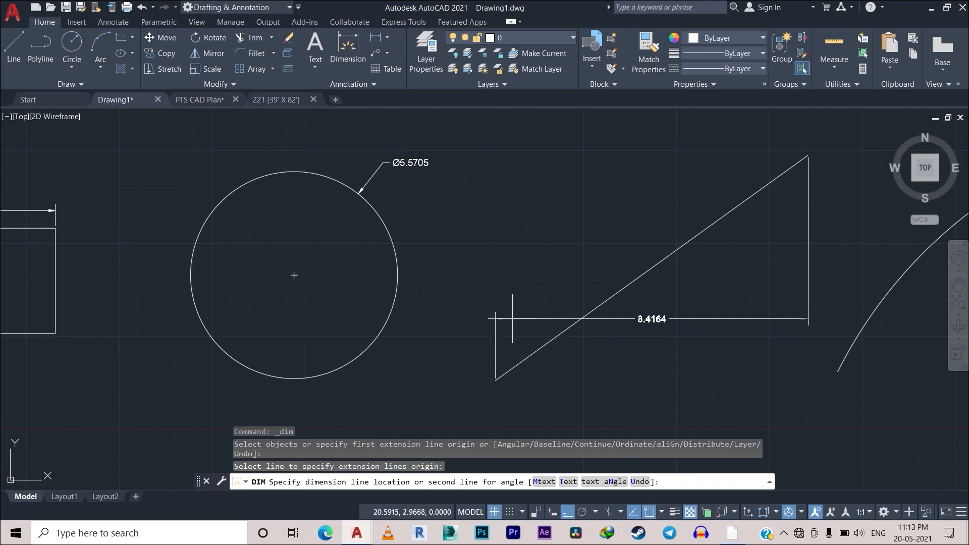
pyautogui.click(498, 311)
# Add a radius dimension to the arc's left part, placing its text outside toward the upper left.
pyautogui.scroll(-2, 676, 361)
pyautogui.moveTo(676, 361); pyautogui.dragTo(440, 359, button='middle')
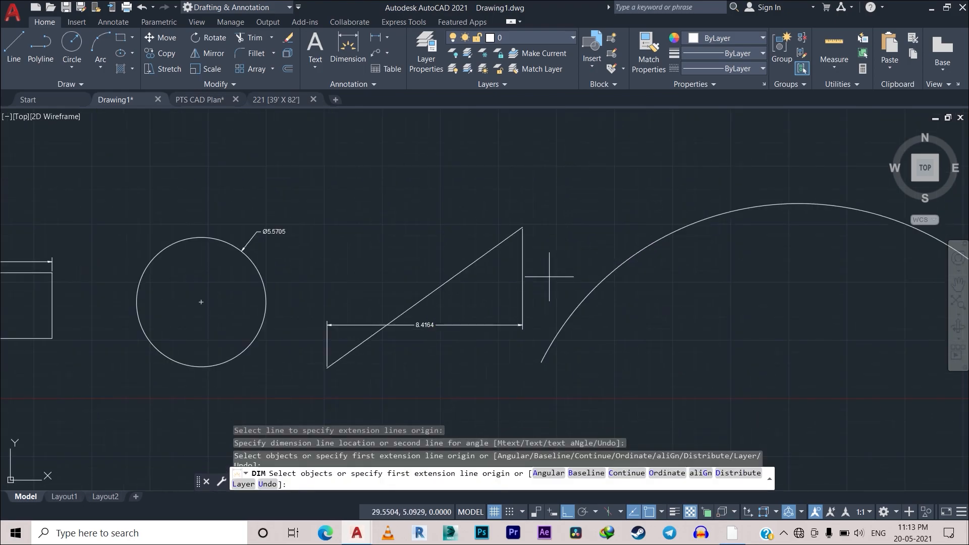
pyautogui.click(628, 252)
pyautogui.click(607, 227)
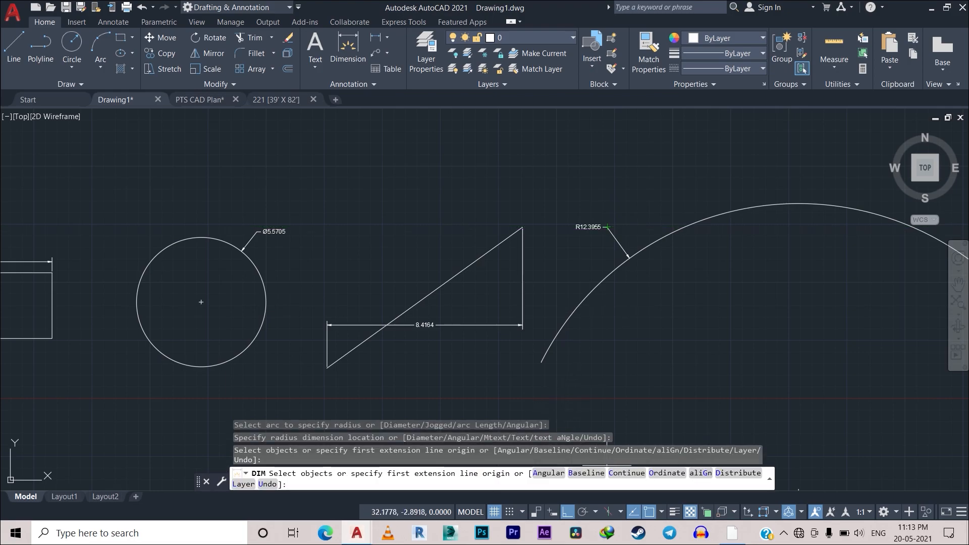
pyautogui.click(586, 473)
pyautogui.click(468, 267)
pyautogui.press('Escape')
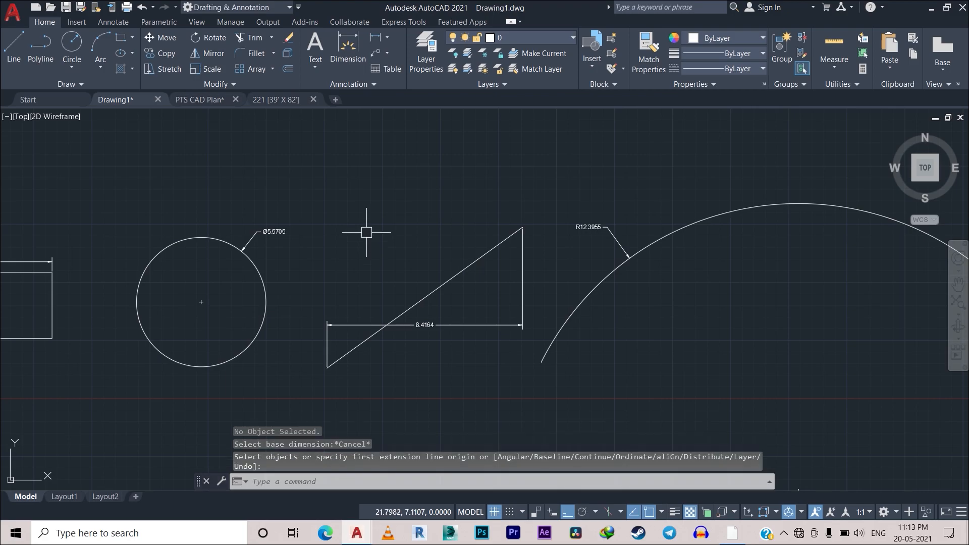
# Add a second radius dimension to the arc, closer to its crest with the text above it, and end the Dimension command.
pyautogui.scroll(-3, 379, 281)
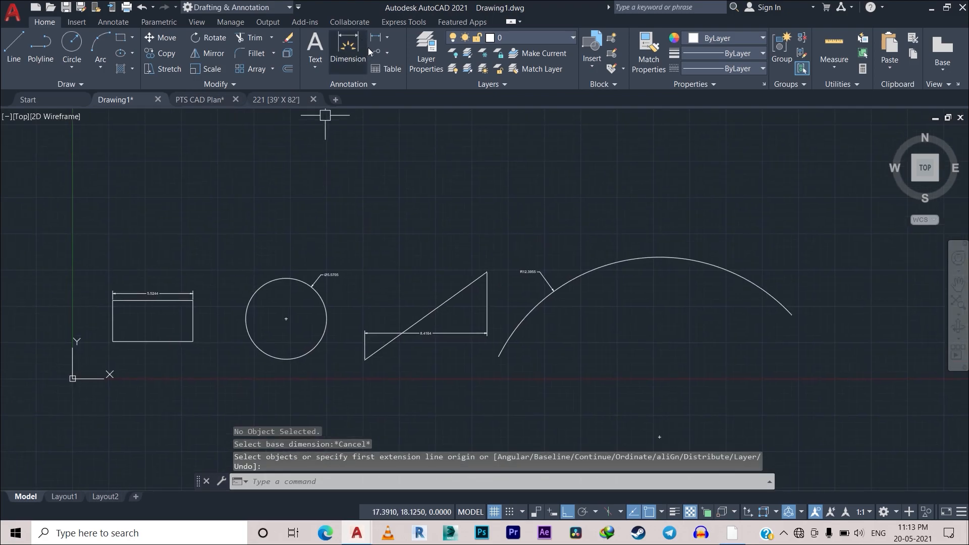
pyautogui.click(349, 46)
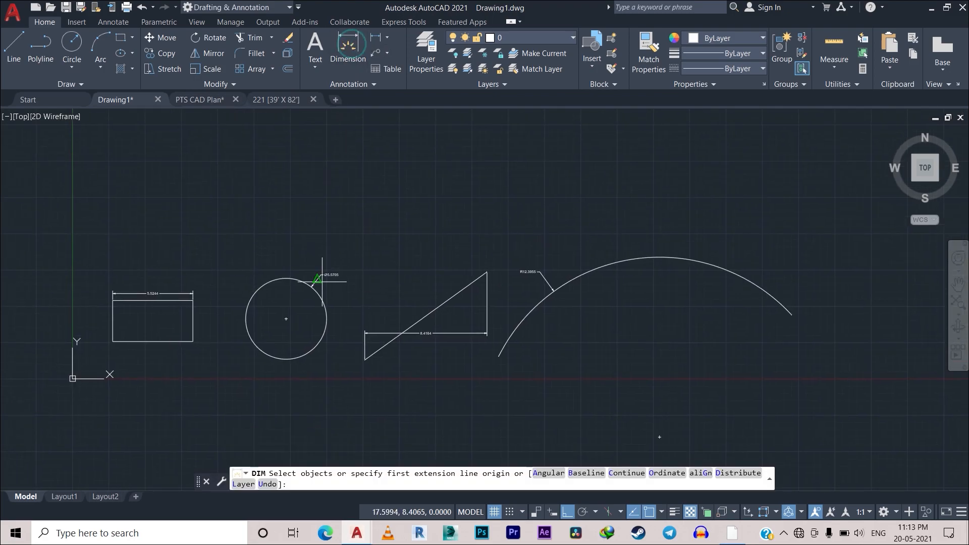
pyautogui.click(588, 264)
pyautogui.click(588, 232)
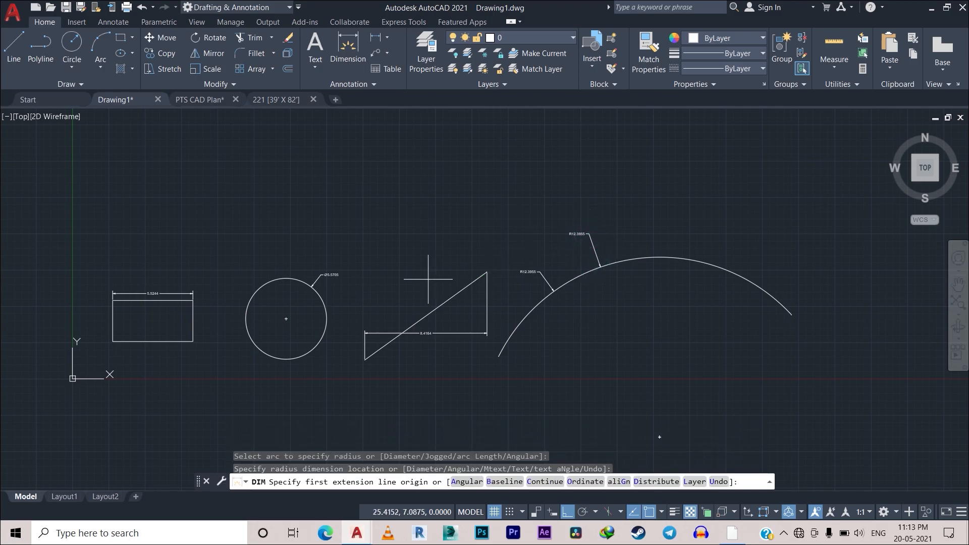
pyautogui.moveTo(428, 278); pyautogui.dragTo(507, 294, button='middle')
pyautogui.press('Escape')
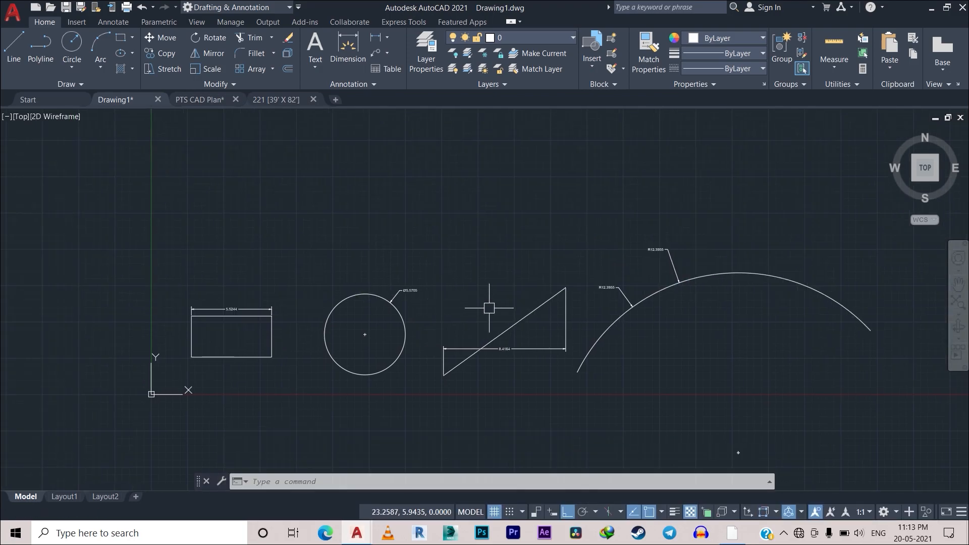
pyautogui.press('Escape')
# Fillet the left and top lines of the open four-line square into a corner, and undo that fillet.
pyautogui.scroll(-2, 631, 318)
pyautogui.moveTo(634, 318); pyautogui.dragTo(218, 314, button='middle')
pyautogui.moveTo(765, 300); pyautogui.dragTo(510, 296, button='middle')
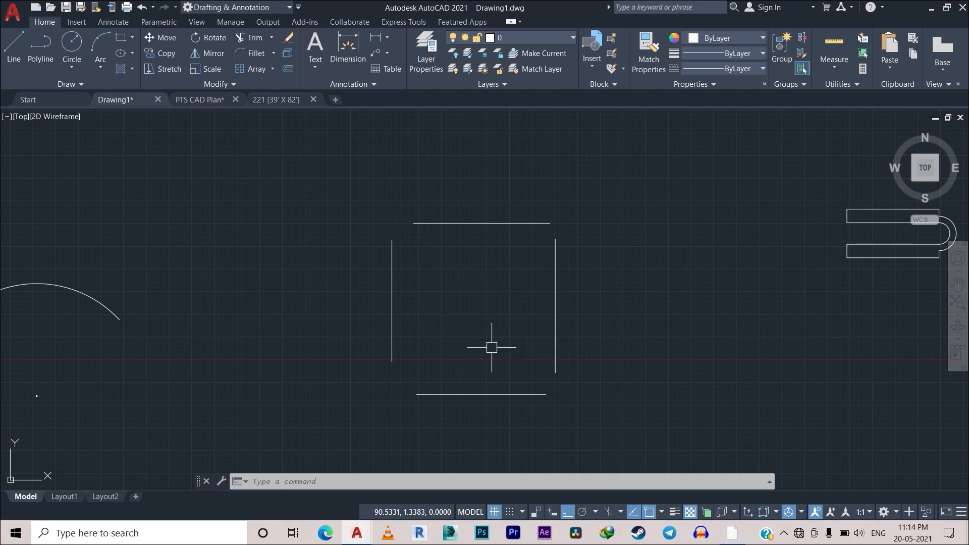
pyautogui.write('f')
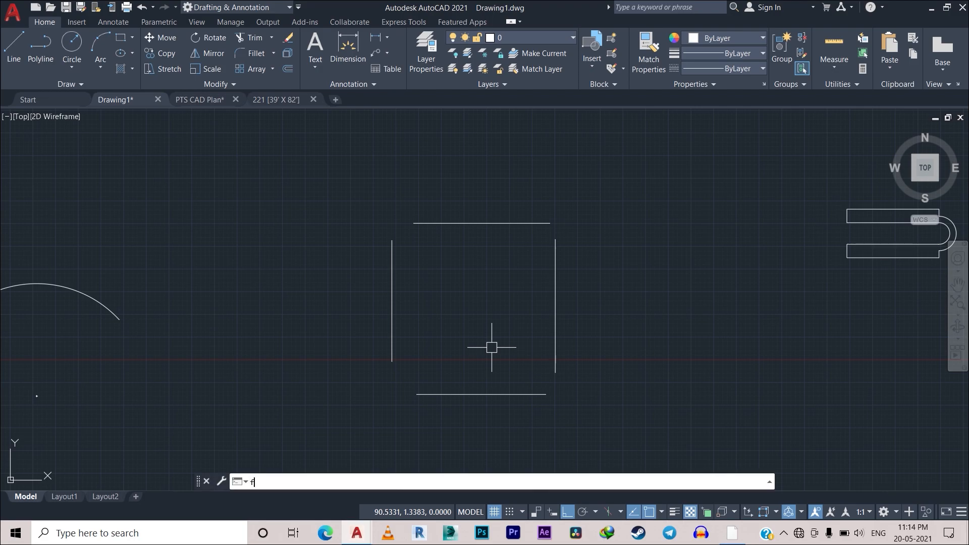
pyautogui.press('Return')
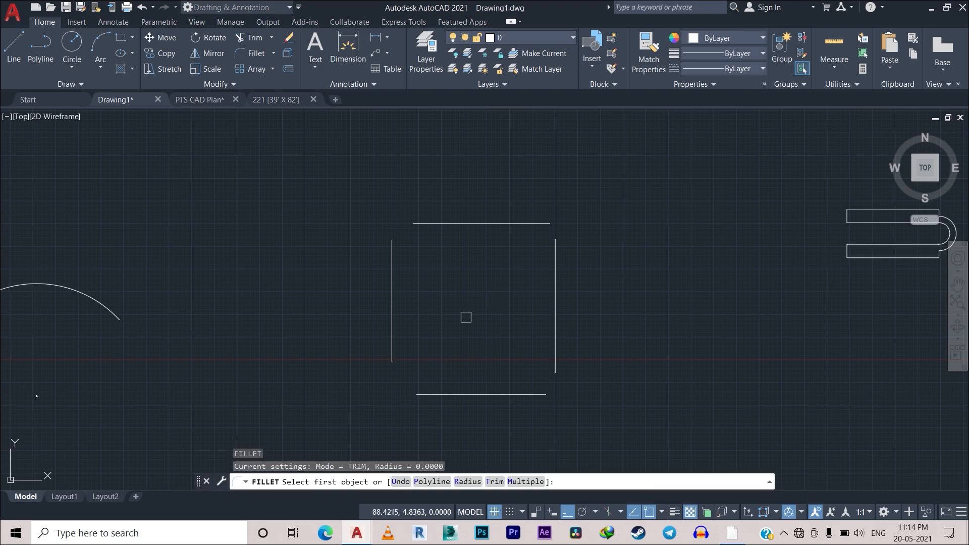
pyautogui.click(390, 271)
pyautogui.click(437, 223)
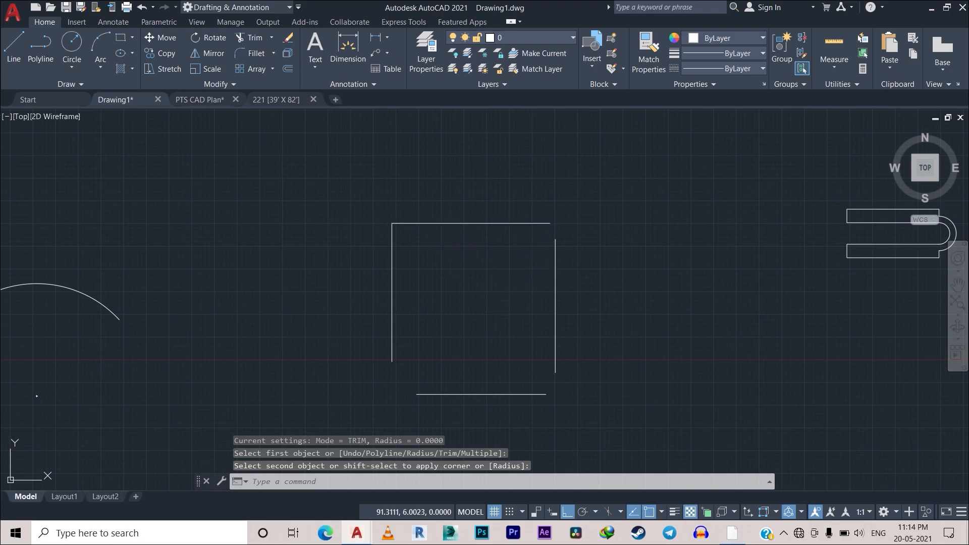
pyautogui.hotkey('ctrl', 'z')
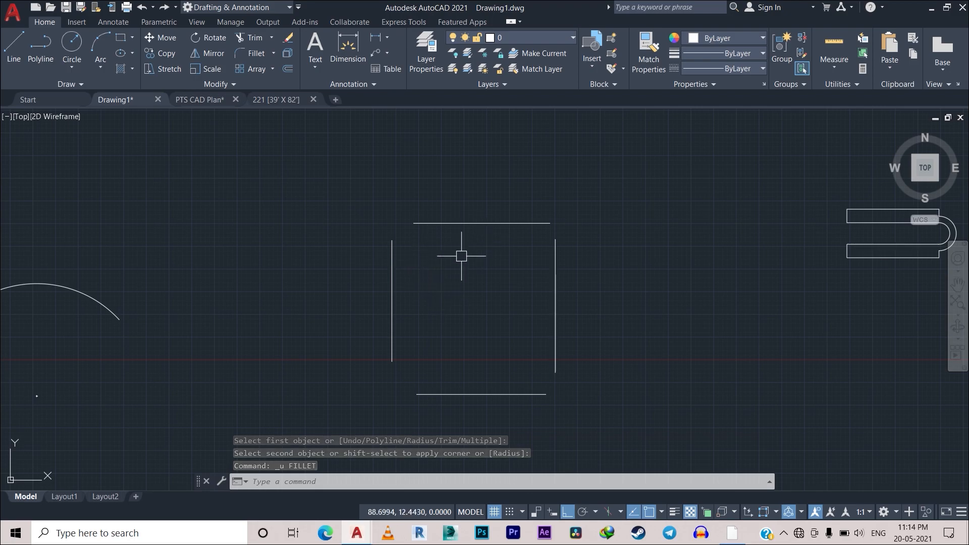
# Using Fillet with the Multiple option, join the square's top line to its left and right lines.
pyautogui.write('fillet')
pyautogui.press('Return')
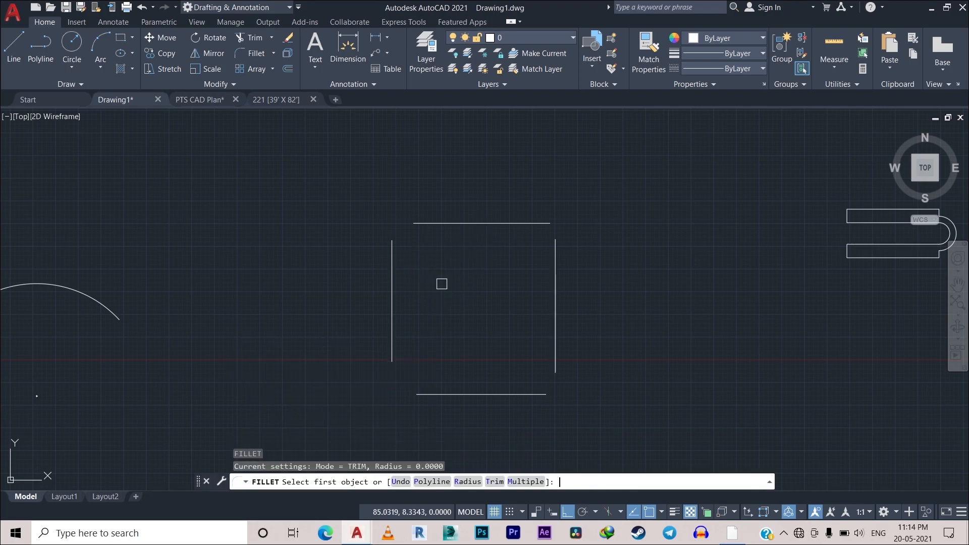
pyautogui.click(530, 482)
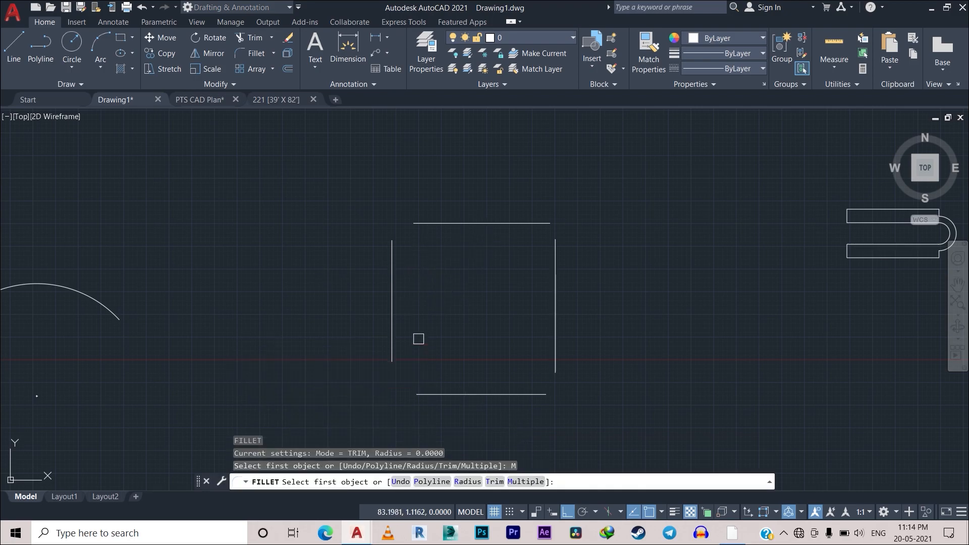
pyautogui.click(392, 269)
pyautogui.click(434, 223)
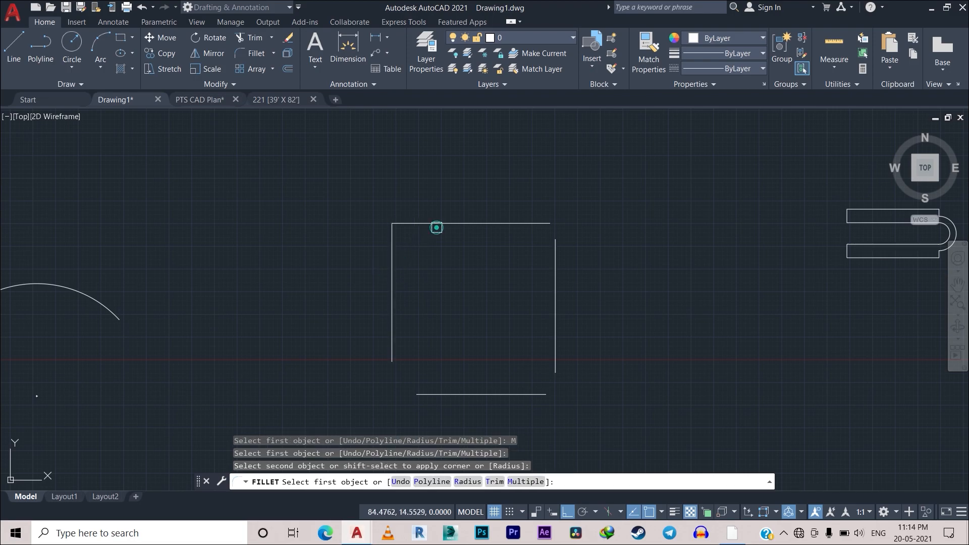
pyautogui.click(523, 224)
pyautogui.click(554, 251)
# Continue the multiple fillet to join the bottom line to the right and left lines, closing the square, and end the command.
pyautogui.click(555, 353)
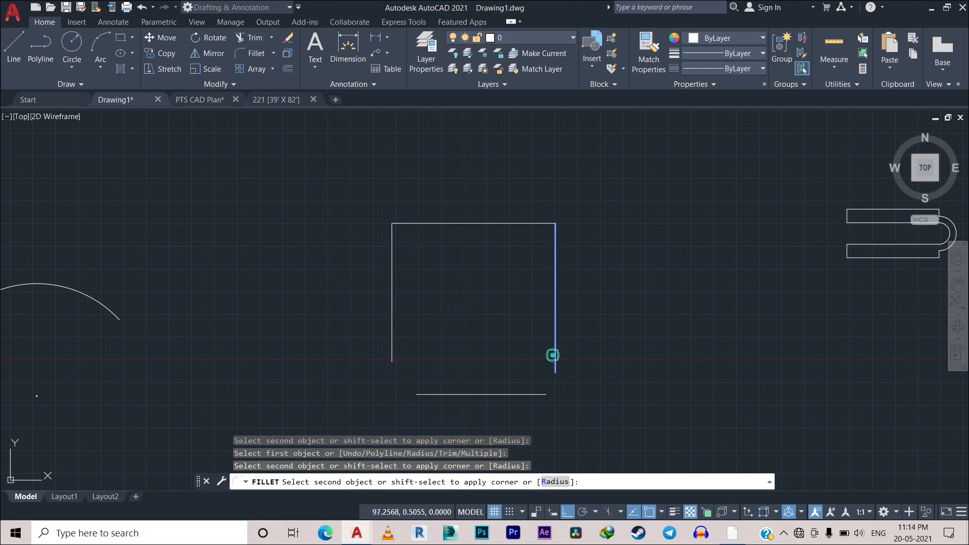
pyautogui.click(537, 394)
pyautogui.click(392, 339)
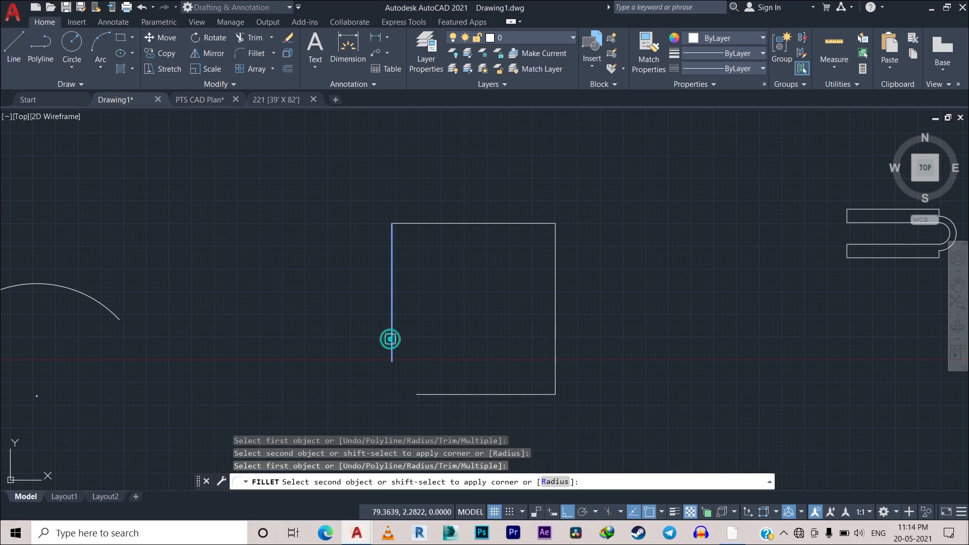
pyautogui.click(434, 393)
pyautogui.scroll(-3, 494, 335)
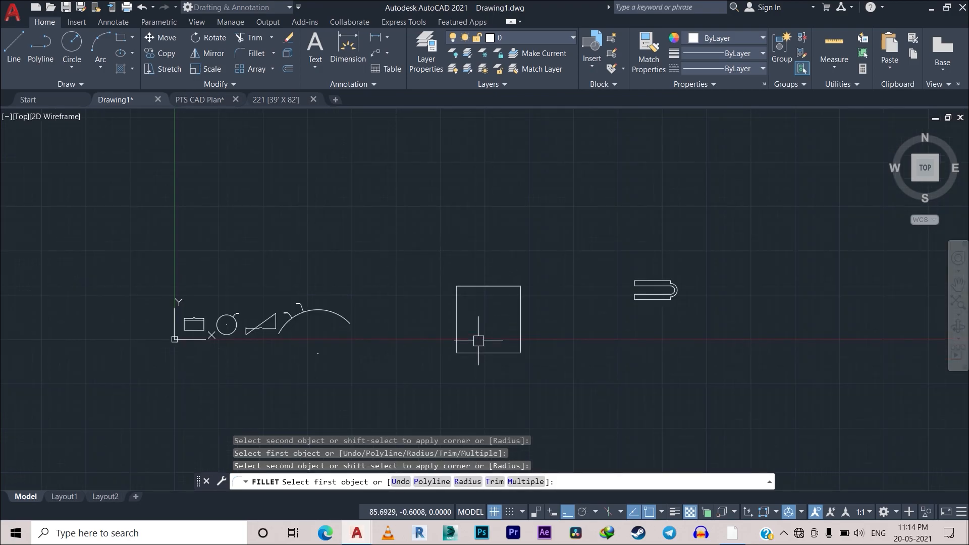
pyautogui.press('Escape')
# Look over the closed square and the U-shaped outline beside it.
pyautogui.scroll(4, 478, 340)
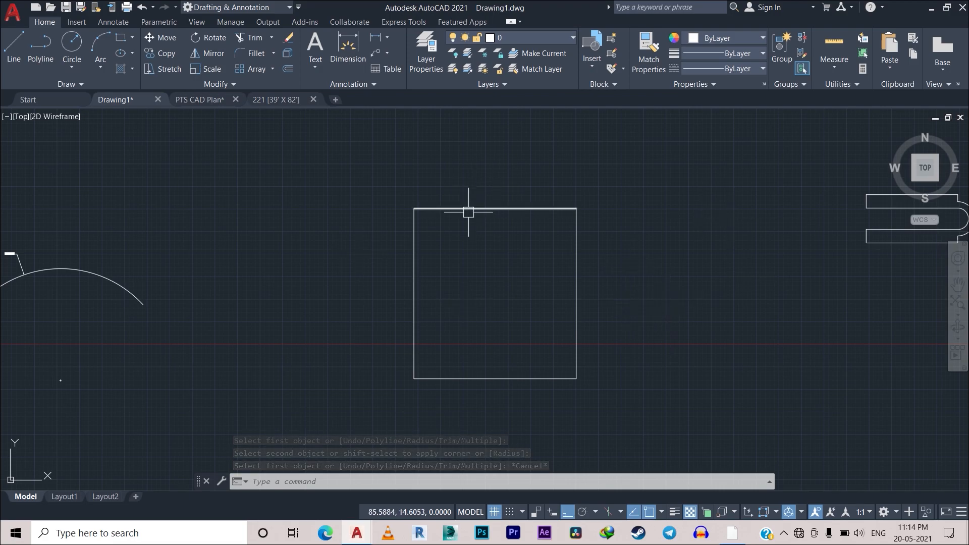
pyautogui.scroll(-2, 500, 294)
pyautogui.moveTo(333, 301); pyautogui.dragTo(108, 323, button='middle')
pyautogui.scroll(3, 525, 258)
pyautogui.scroll(3, 444, 248)
pyautogui.moveTo(522, 272); pyautogui.dragTo(303, 283, button='middle')
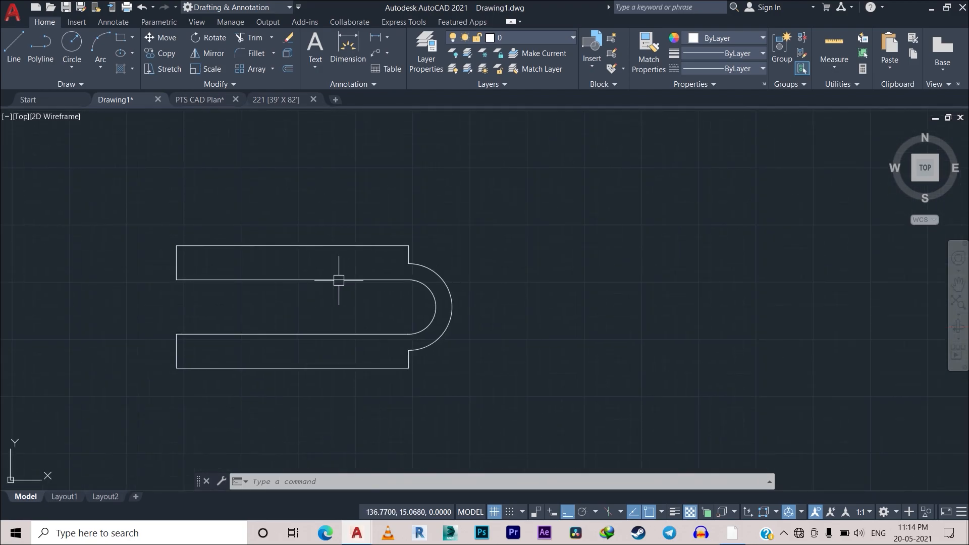
pyautogui.scroll(-1, 475, 284)
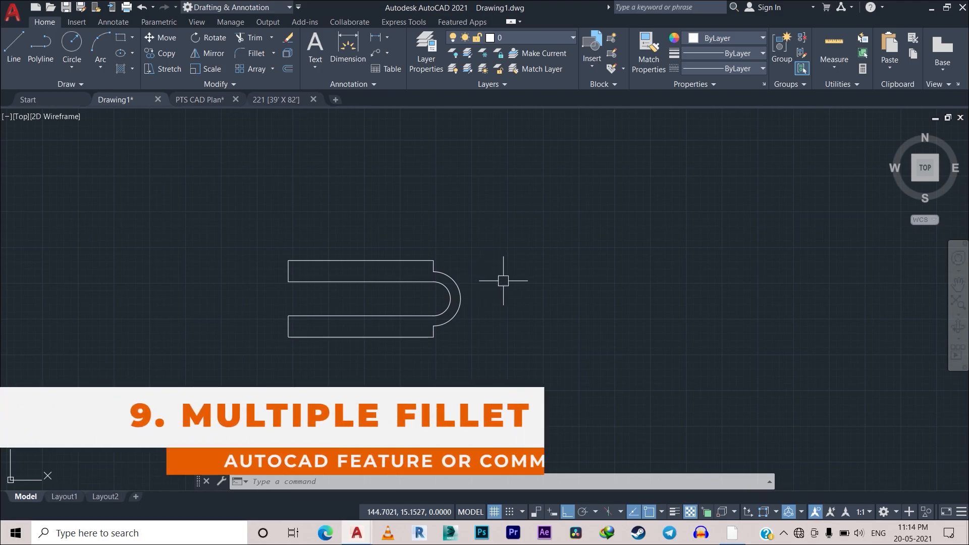
# Open the block library with the INSERT command and browse the recent blocks, such as chairs, sofas, sinks, doors and vehicles.
pyautogui.write('i')
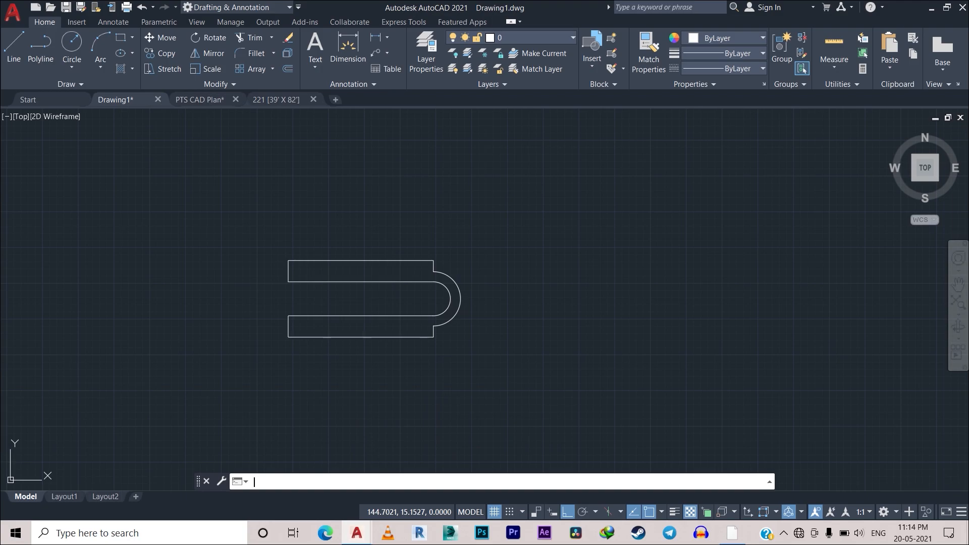
pyautogui.write('i')
pyautogui.press('Return')
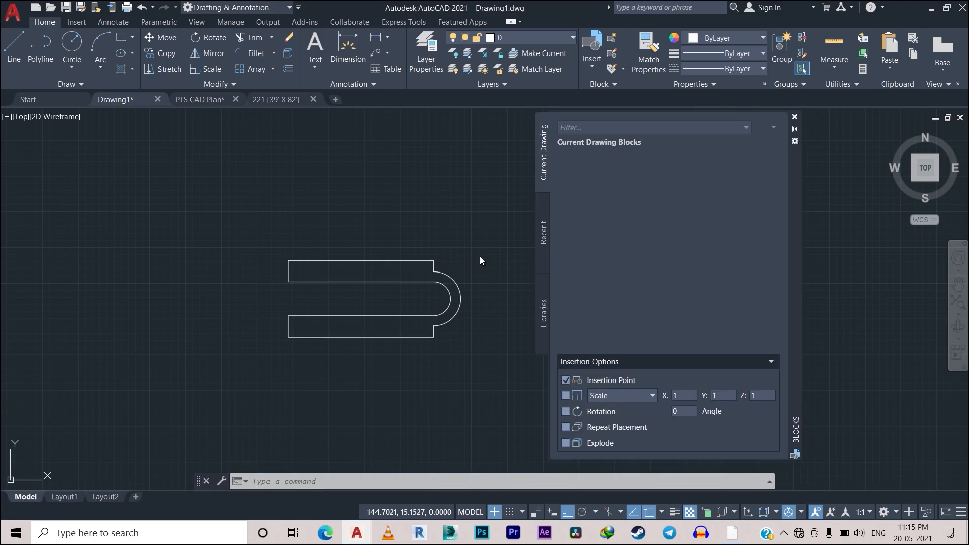
pyautogui.click(544, 230)
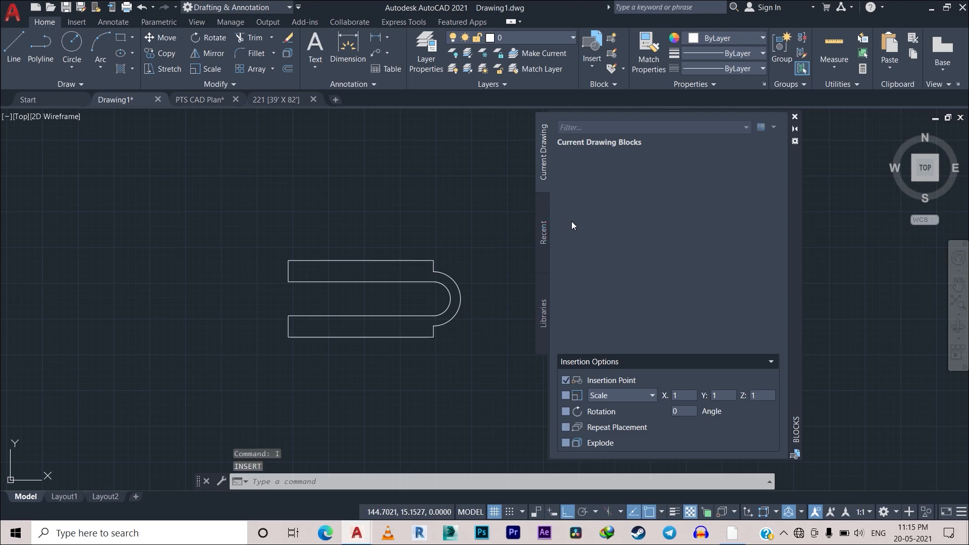
pyautogui.moveTo(572, 222)
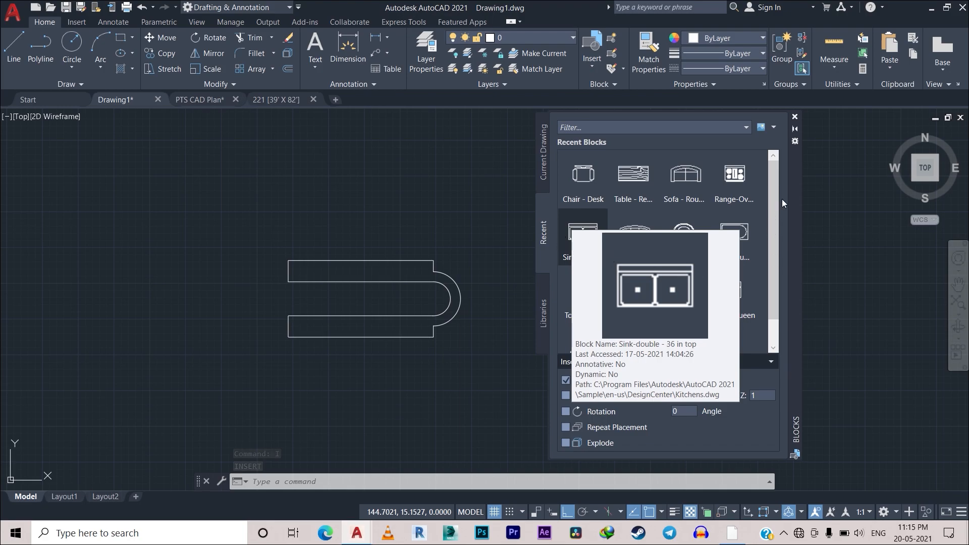
pyautogui.scroll(-1, 734, 262)
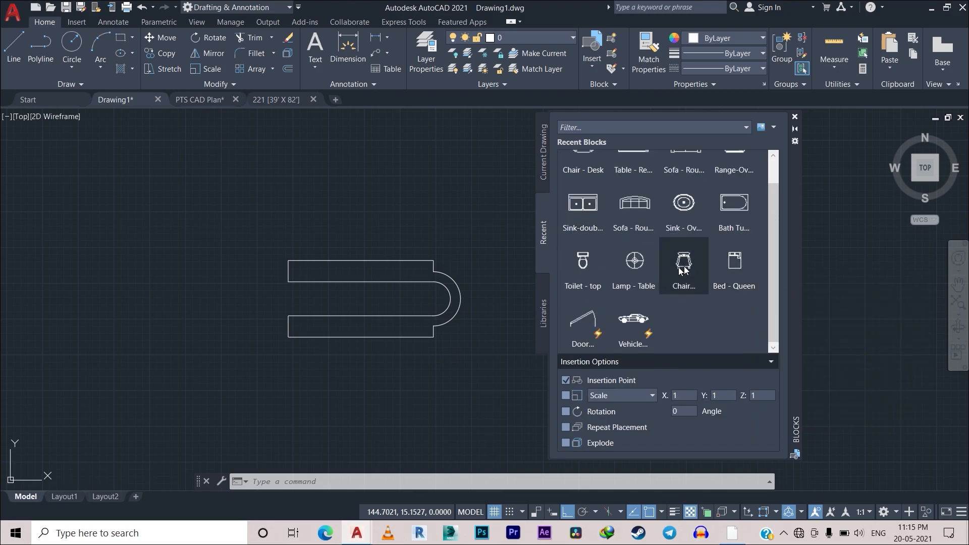
pyautogui.scroll(1, 702, 326)
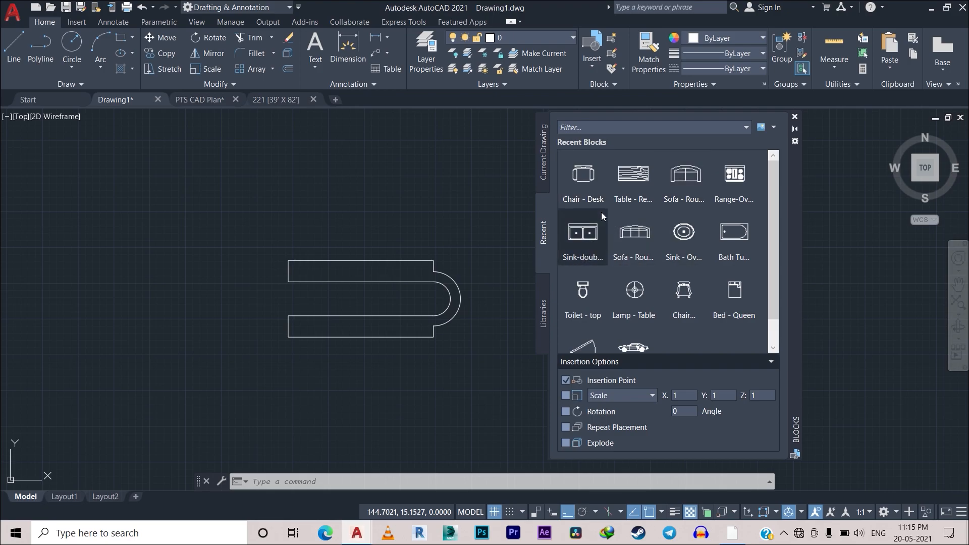
pyautogui.moveTo(601, 213)
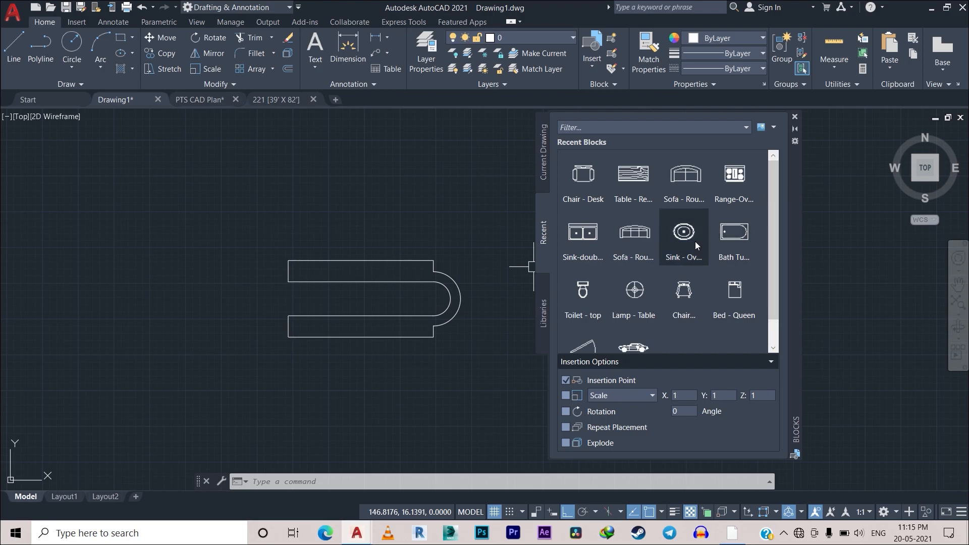
pyautogui.scroll(-2, 692, 241)
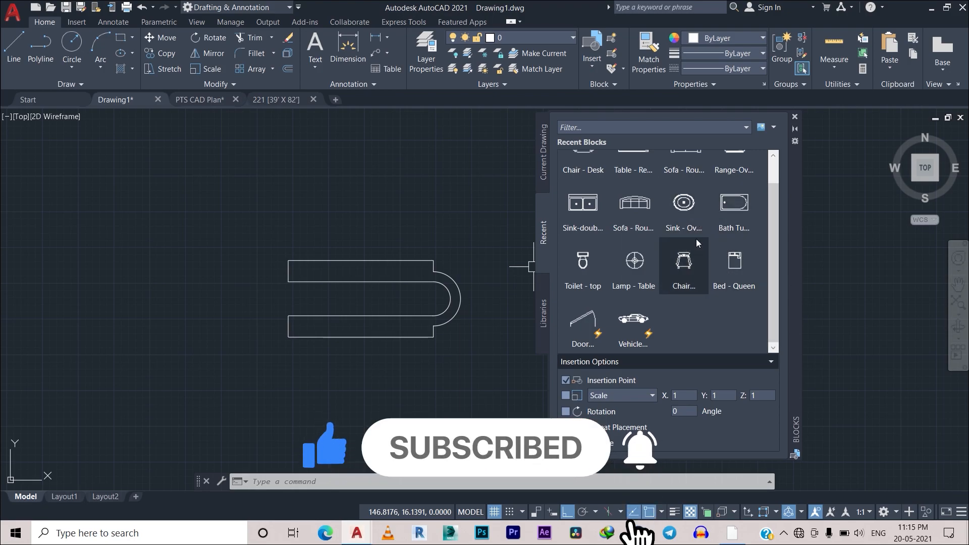
# Look through the block library's recent blocks, libraries and current drawing blocks.
pyautogui.scroll(1, 695, 239)
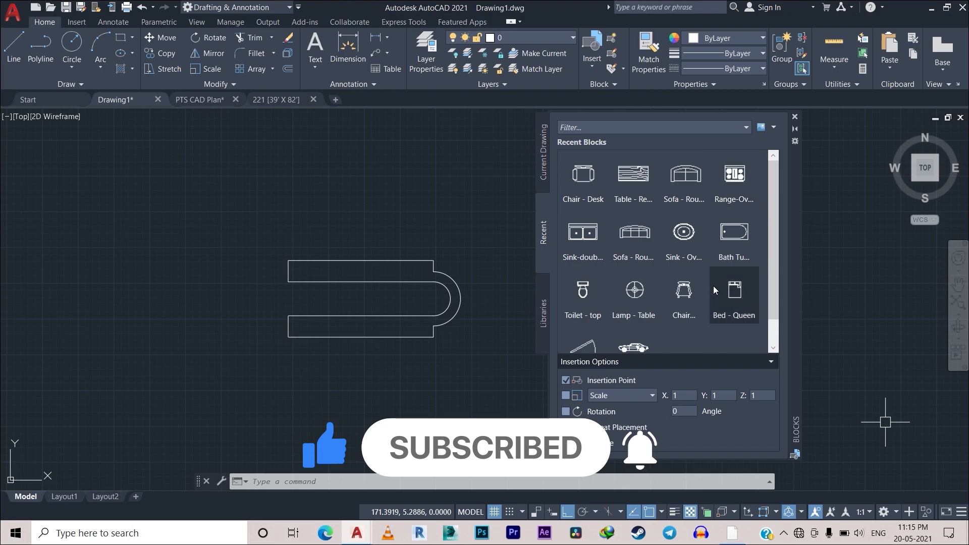
pyautogui.click(544, 314)
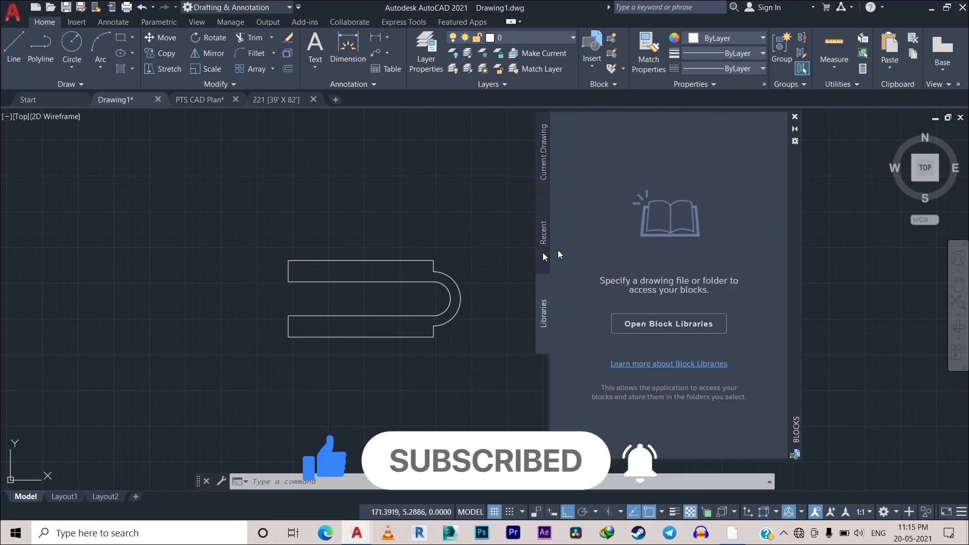
pyautogui.click(546, 238)
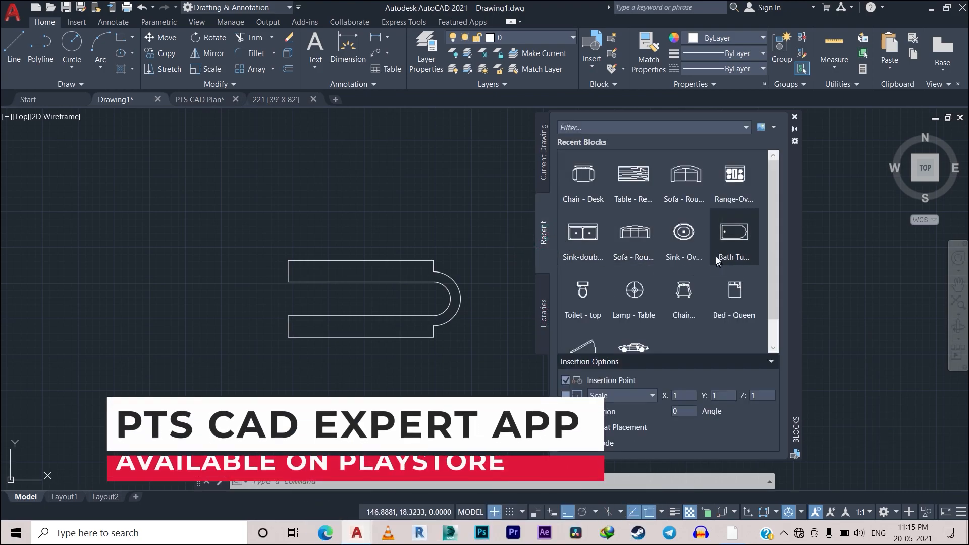
pyautogui.click(544, 152)
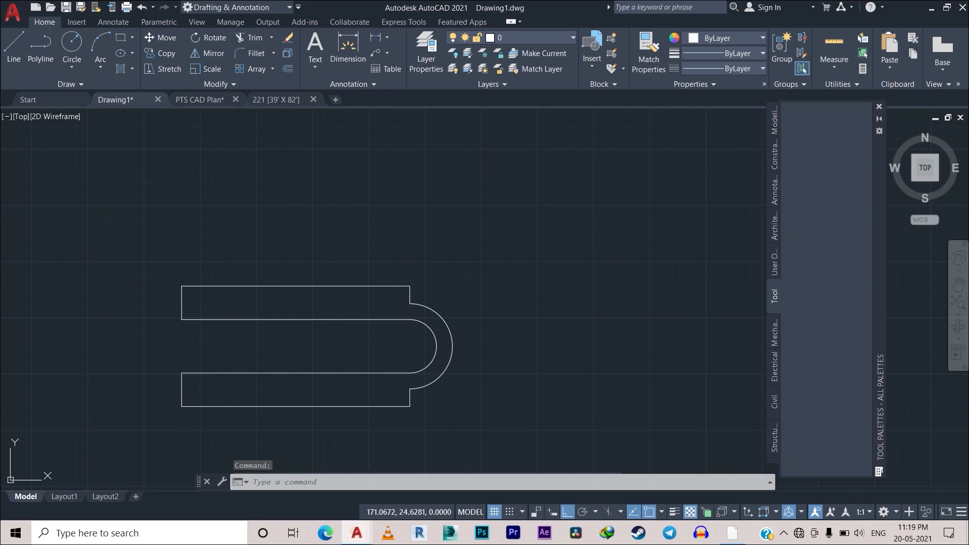
# Save the drawing as 123 in the Documents folder, in AutoCAD 2018 Drawing format.
pyautogui.hotkey('ctrl', 's')
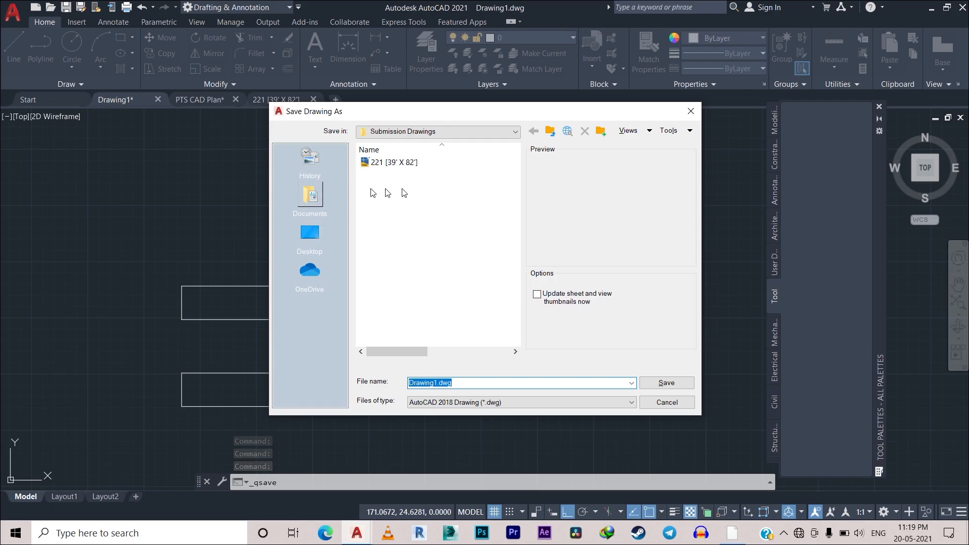
pyautogui.click(313, 199)
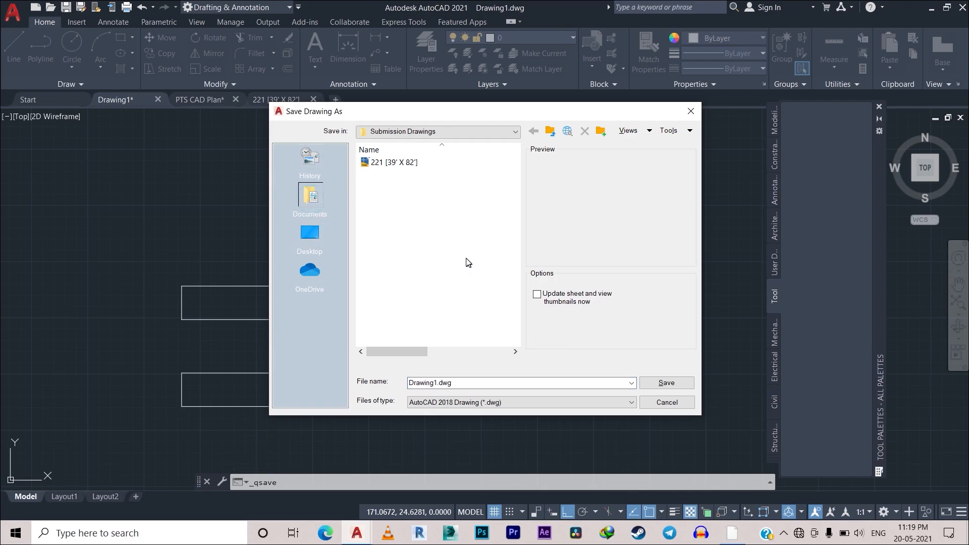
pyautogui.click(318, 212)
pyautogui.doubleClick(460, 382)
pyautogui.write('123')
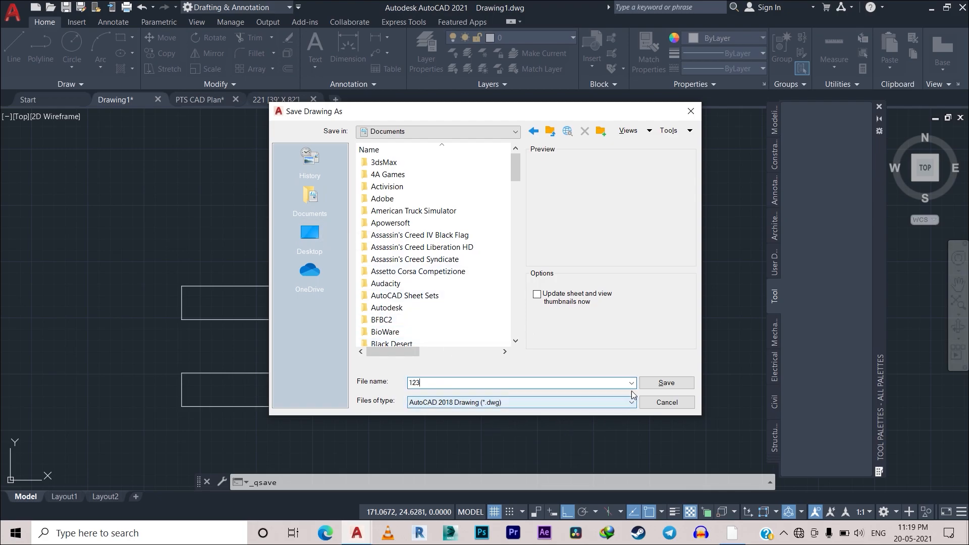
pyautogui.click(663, 382)
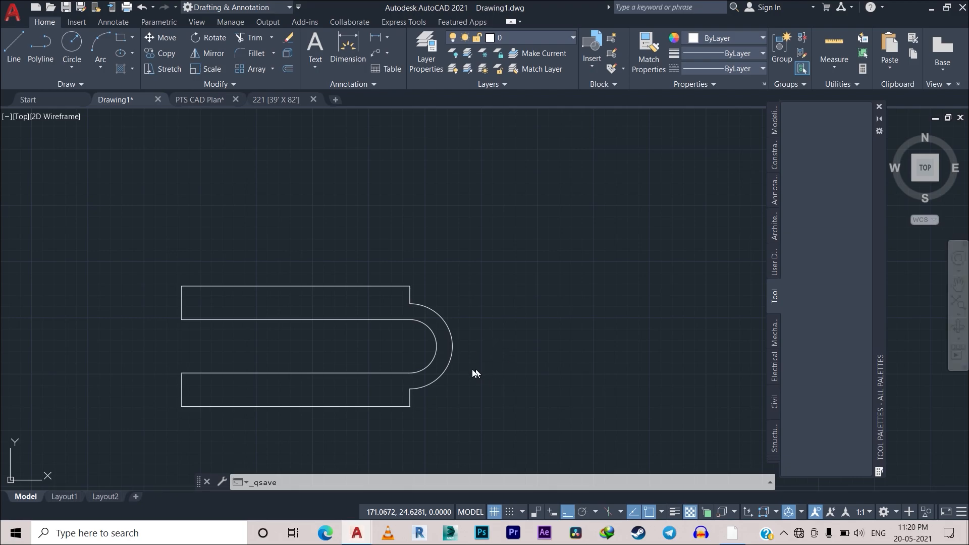
# Add the U-shaped outline block from the drawing to the Tool palette and clear the selection.
pyautogui.click(633, 257)
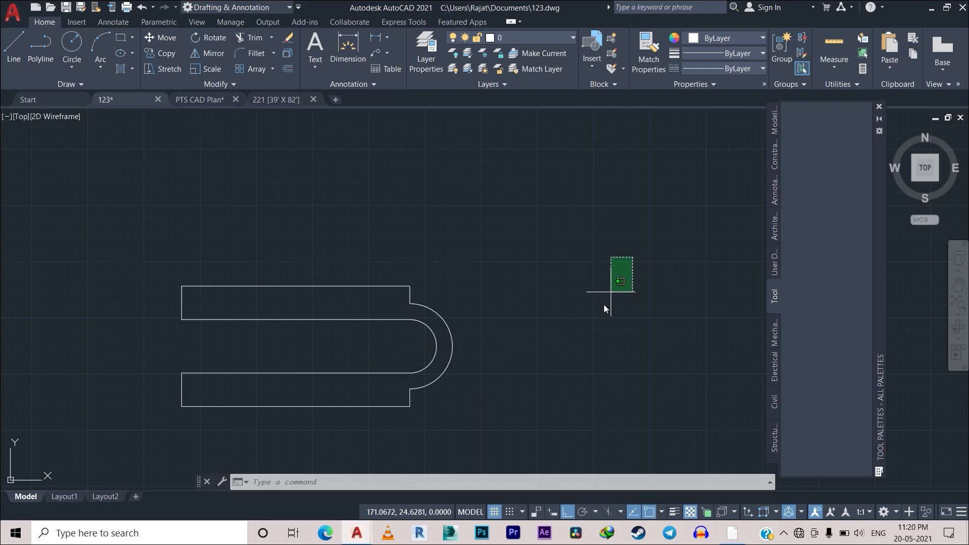
pyautogui.click(448, 233)
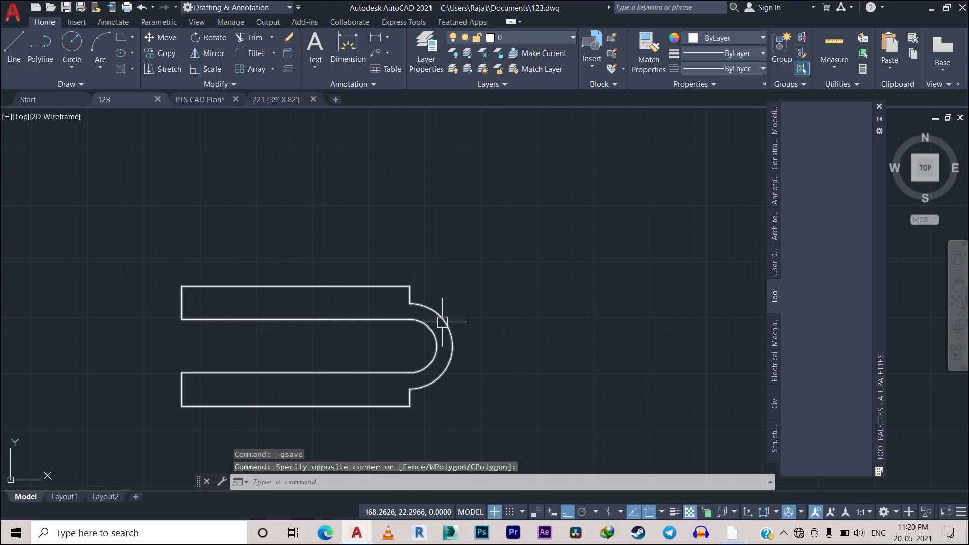
pyautogui.click(381, 282)
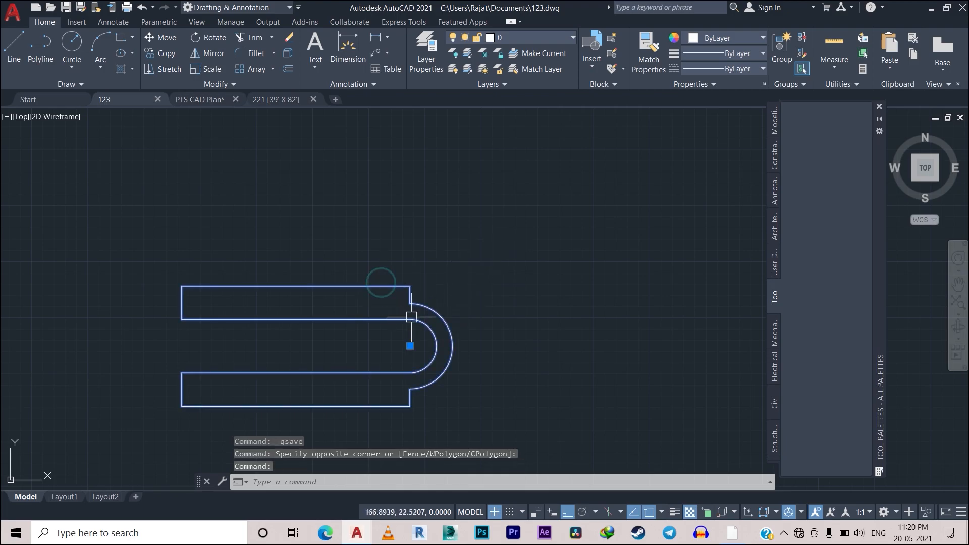
pyautogui.press('Escape')
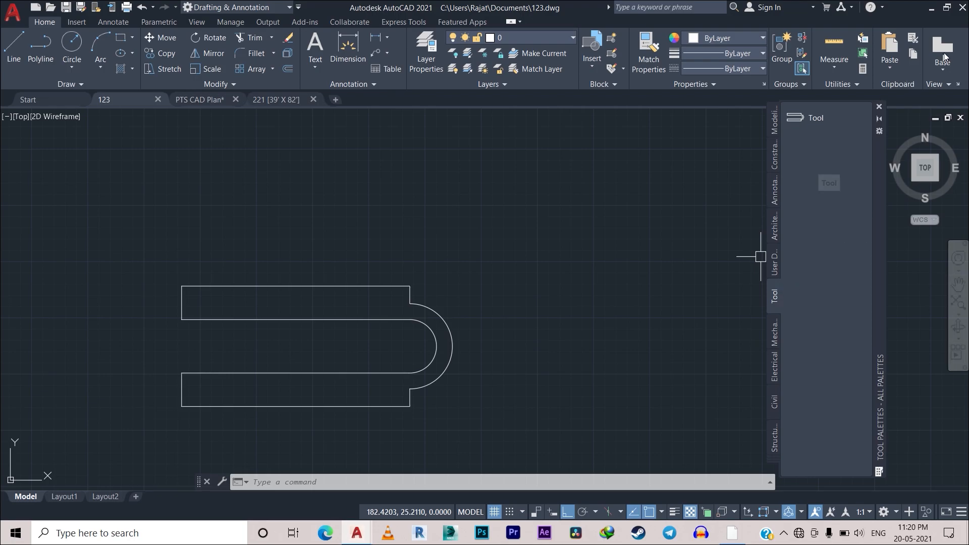
# Create a new empty palette in the tool palettes, keeping its default name.
pyautogui.rightClick(769, 291)
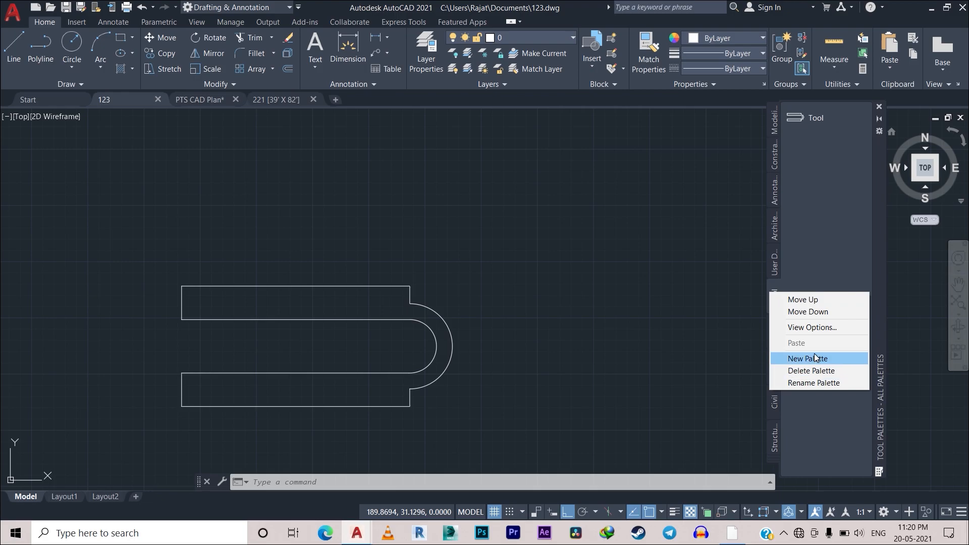
pyautogui.click(702, 285)
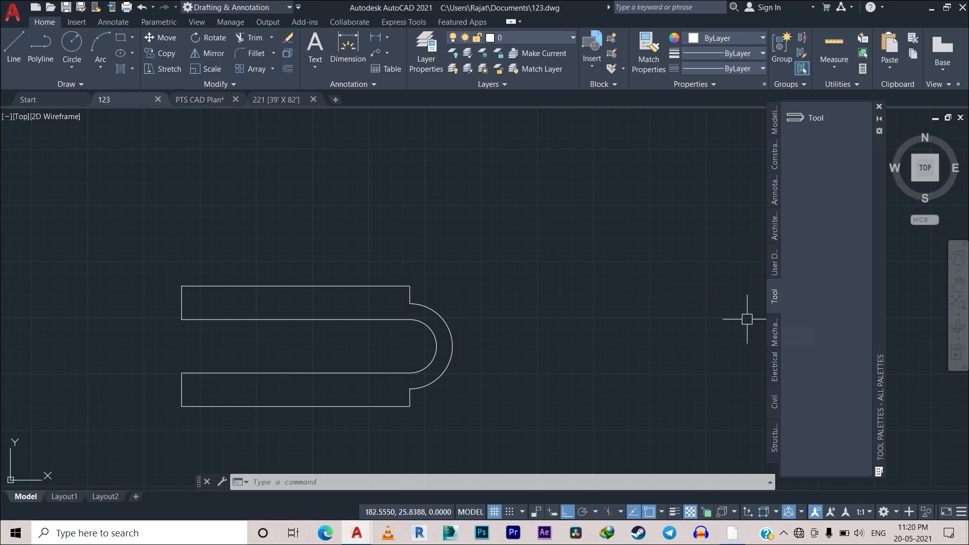
pyautogui.rightClick(776, 294)
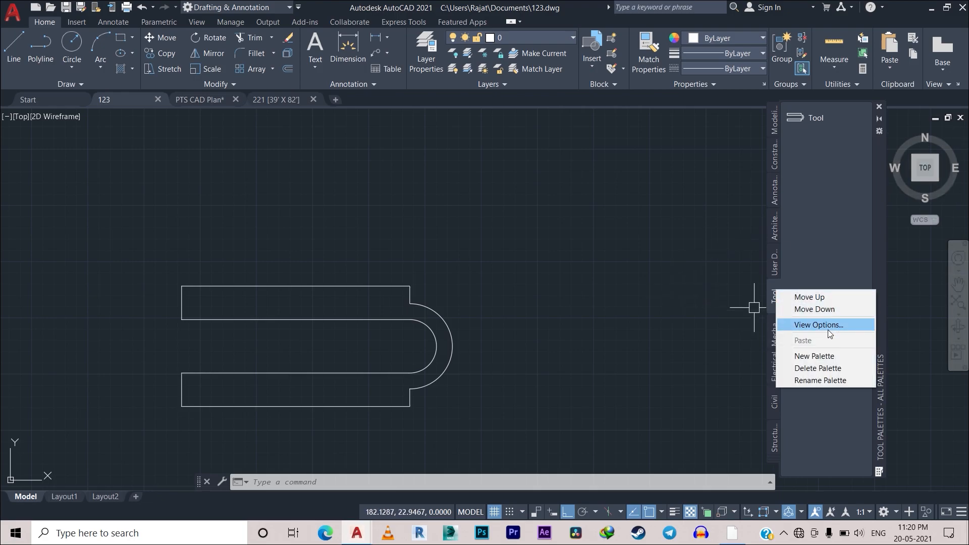
pyautogui.click(808, 355)
pyautogui.click(678, 332)
# Delete the newly added empty palette from the tool palettes and confirm its permanent removal.
pyautogui.rightClick(773, 331)
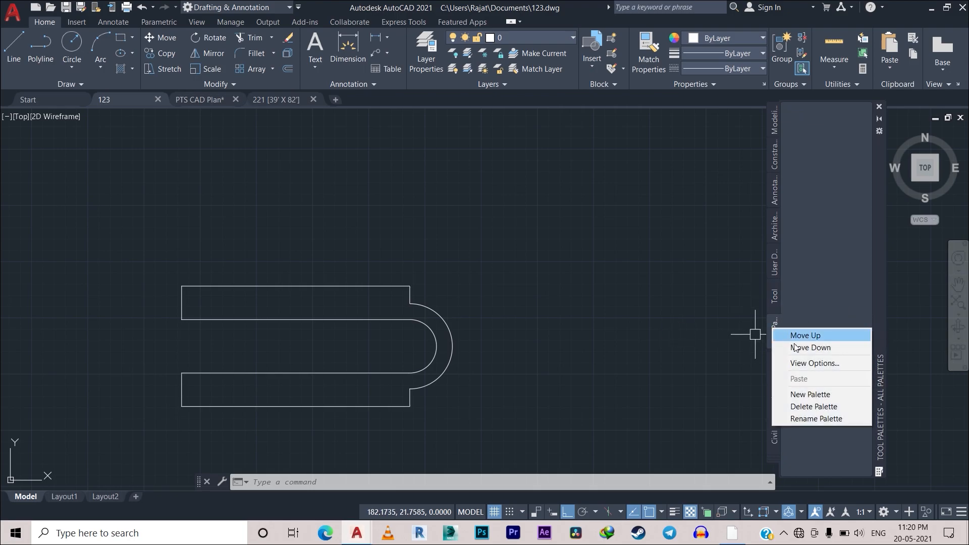
pyautogui.click(829, 407)
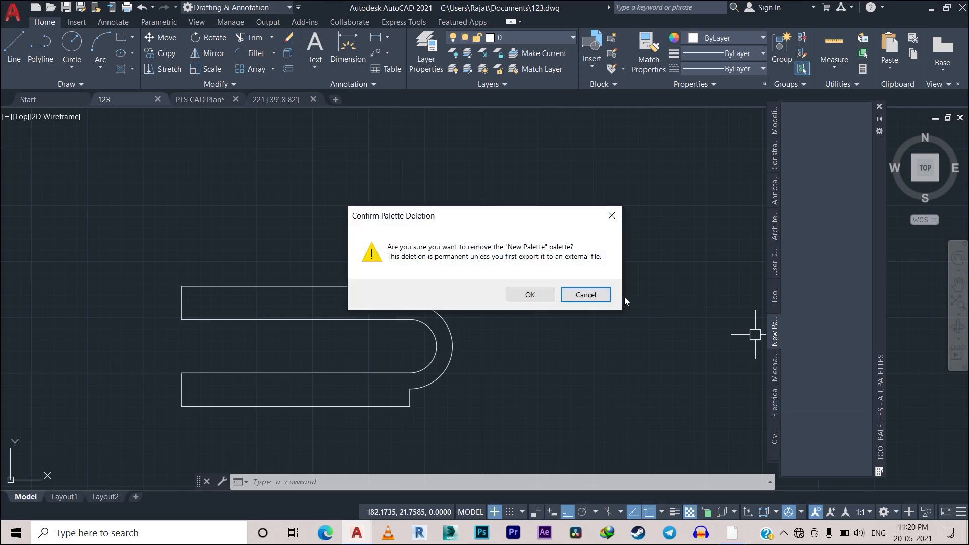
pyautogui.click(528, 293)
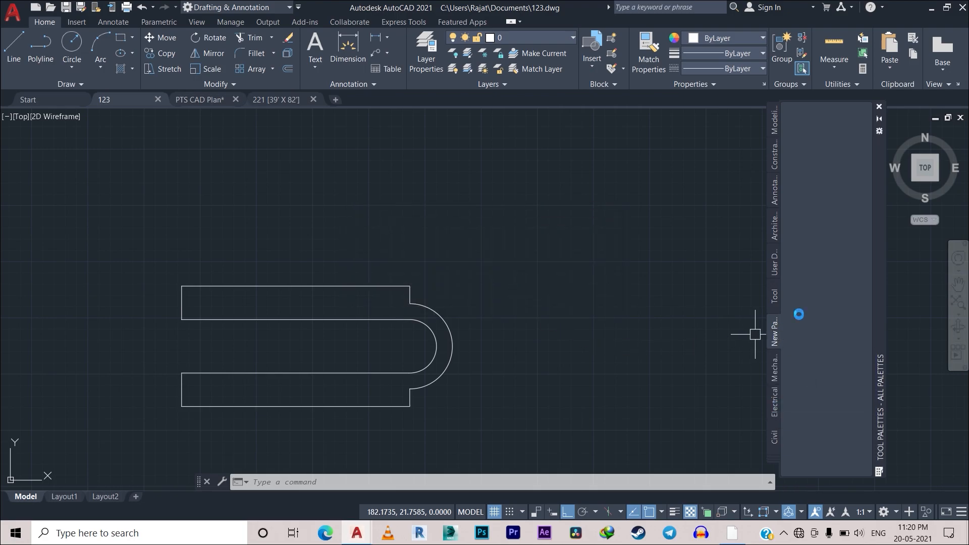
# Show the Tool palette with its stored block again, and close the tool palettes.
pyautogui.click(774, 294)
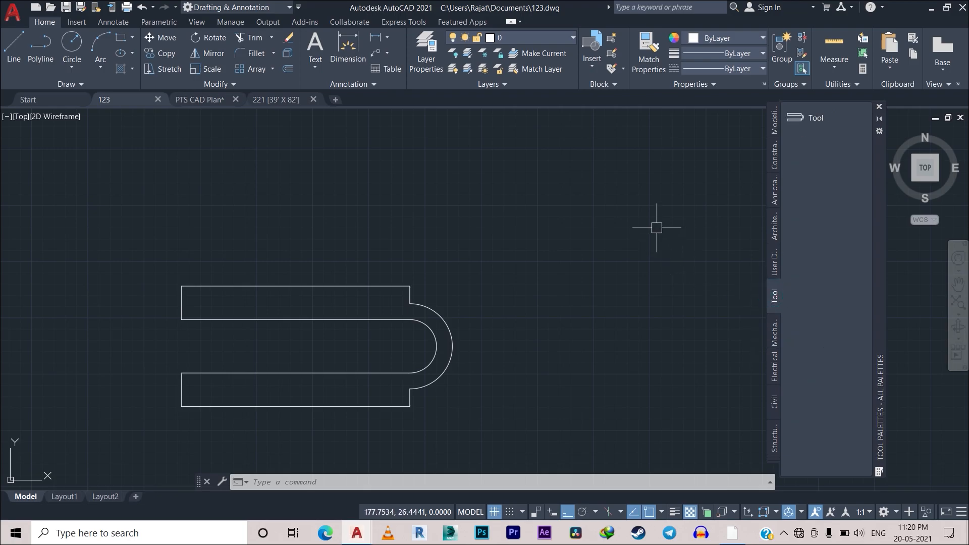
pyautogui.click(879, 106)
pyautogui.scroll(-2, 380, 281)
pyautogui.scroll(-2, 404, 288)
pyautogui.scroll(4, 429, 336)
pyautogui.moveTo(579, 257); pyautogui.dragTo(549, 313, button='middle')
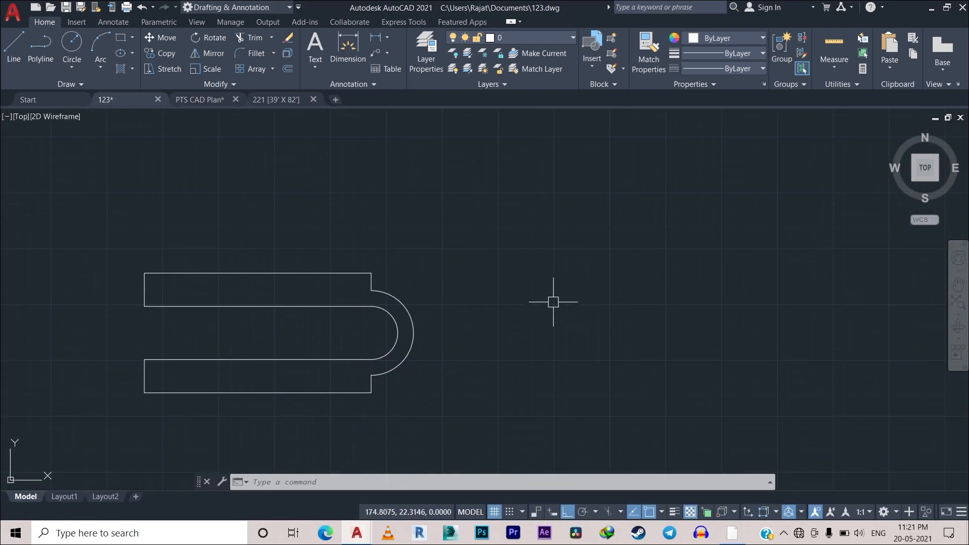